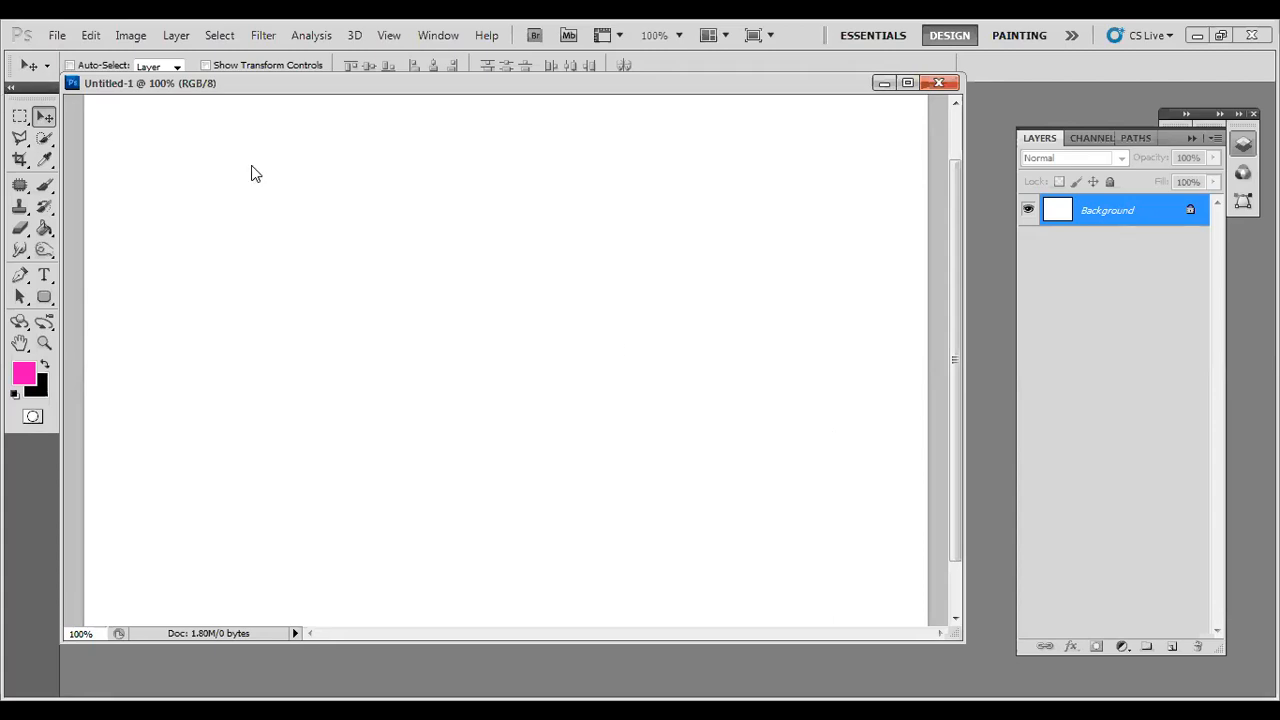
Draw a large circular selection in the middle of the blank canvas with the Elliptical Marquee tool.
click(22, 122)
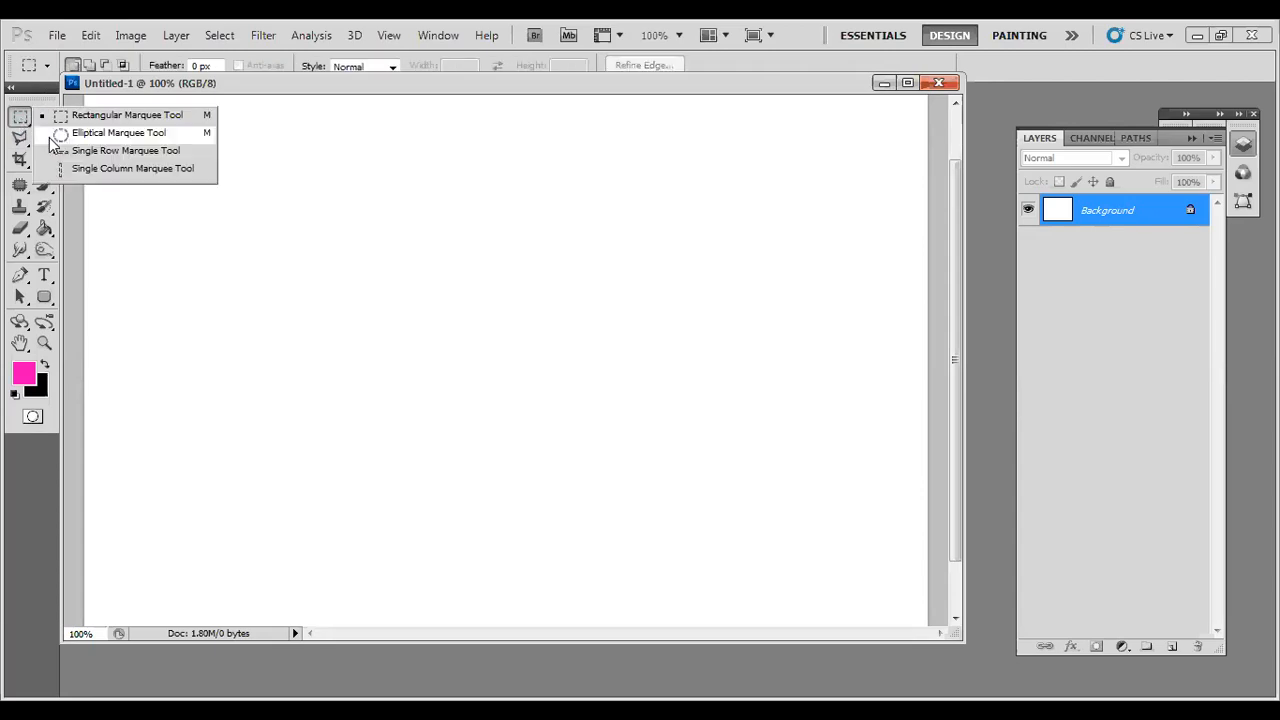
click(52, 137)
mouse_move(286, 216)
mouse_down()
mouse_move(680, 560)
mouse_move(654, 524)
mouse_up()
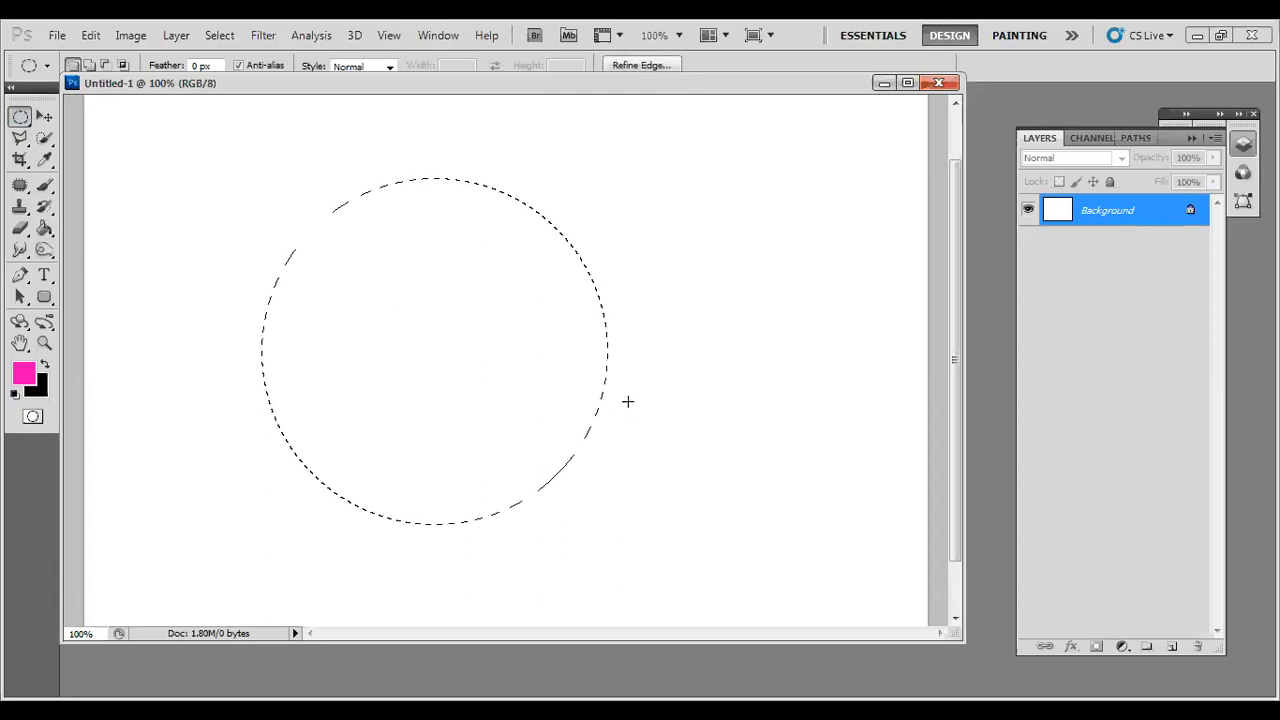
Subtract an overlapping circle from the selection's upper-right side to form a crescent, and clear the selection.
key(alt)
drag(162, 163, 430, 488)
drag(542, 548, 555, 560)
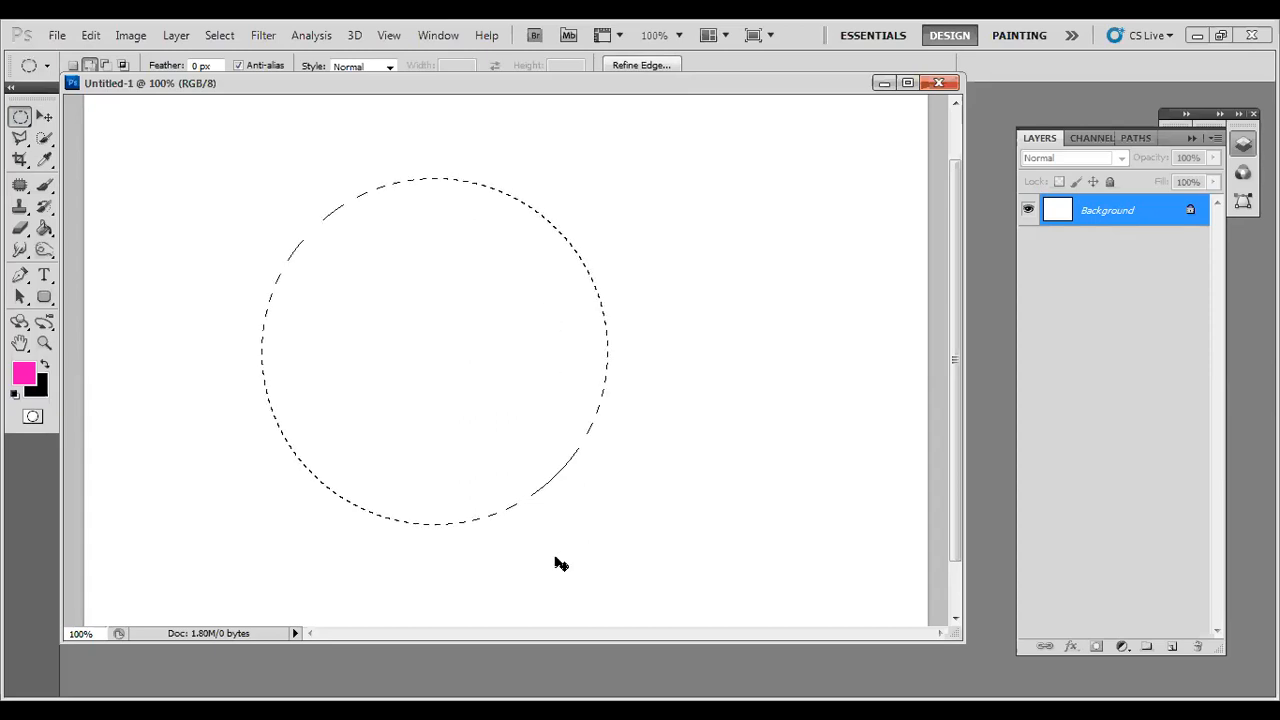
drag(686, 158, 325, 477)
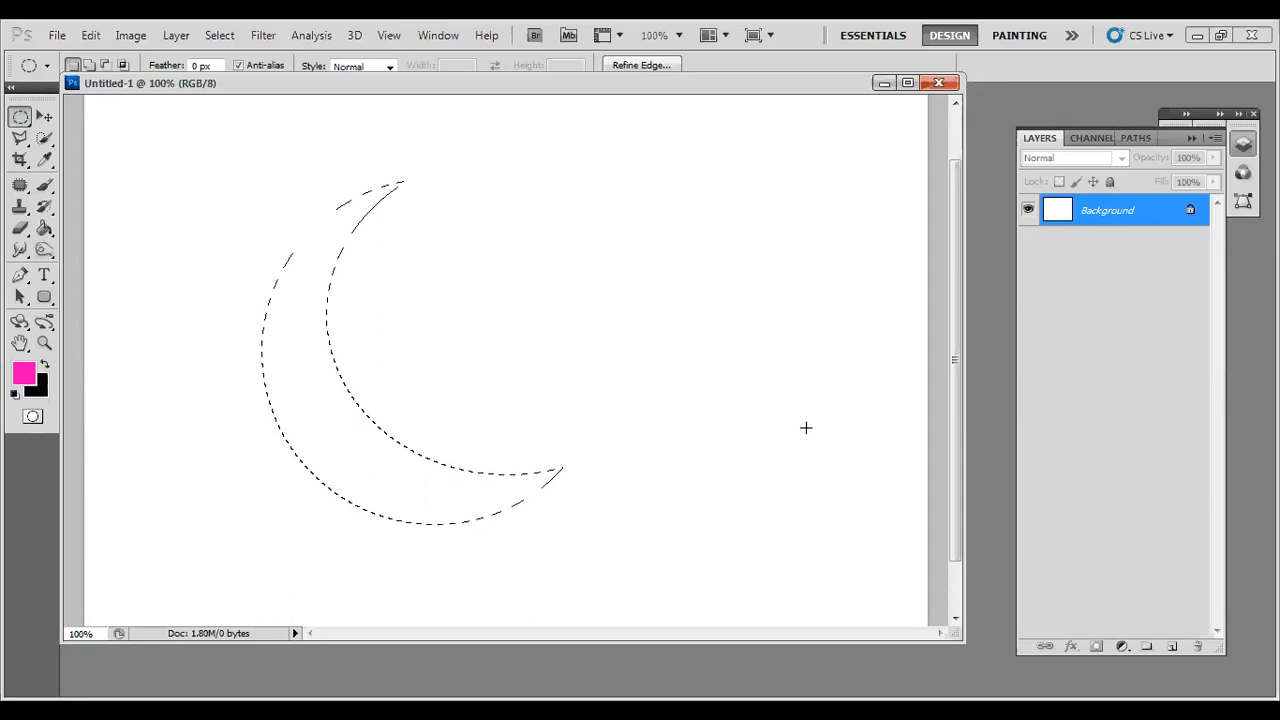
key(ctrl+d)
Draw a new large circular selection and try subtracting a smaller circle from its upper-left side.
drag(349, 188, 703, 535)
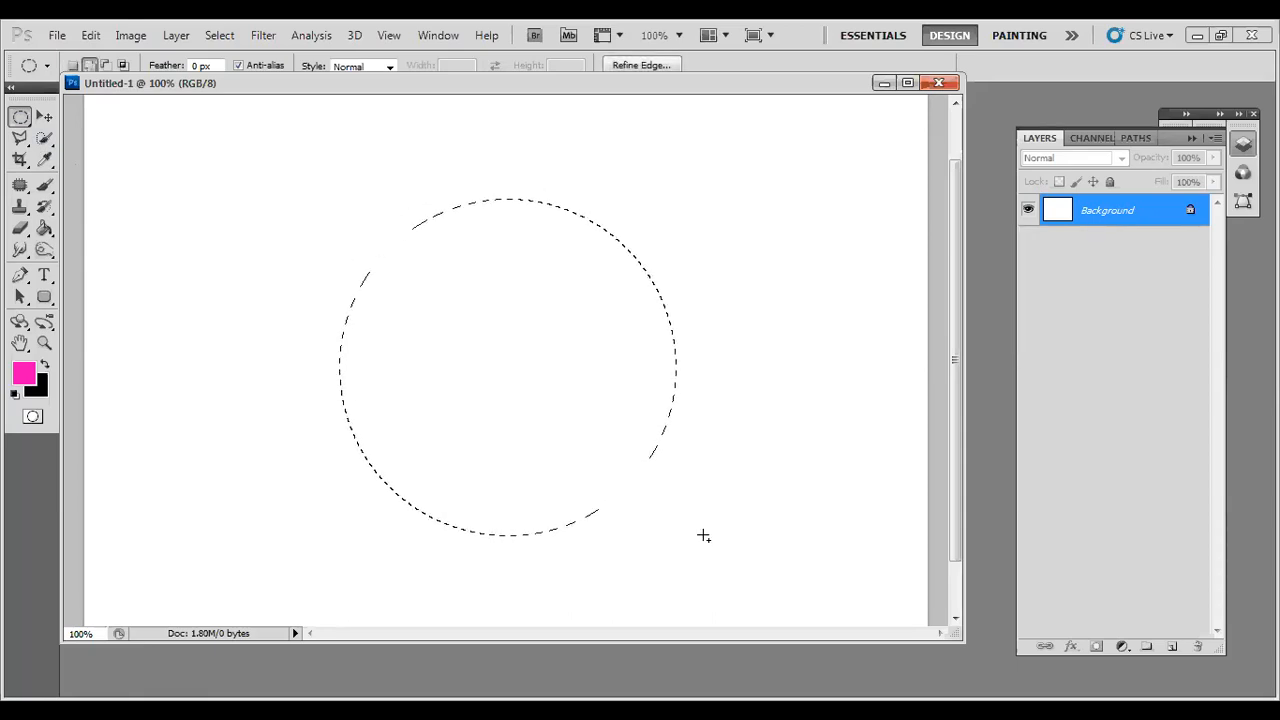
key(alt)
drag(173, 177, 373, 387)
drag(448, 511, 422, 533)
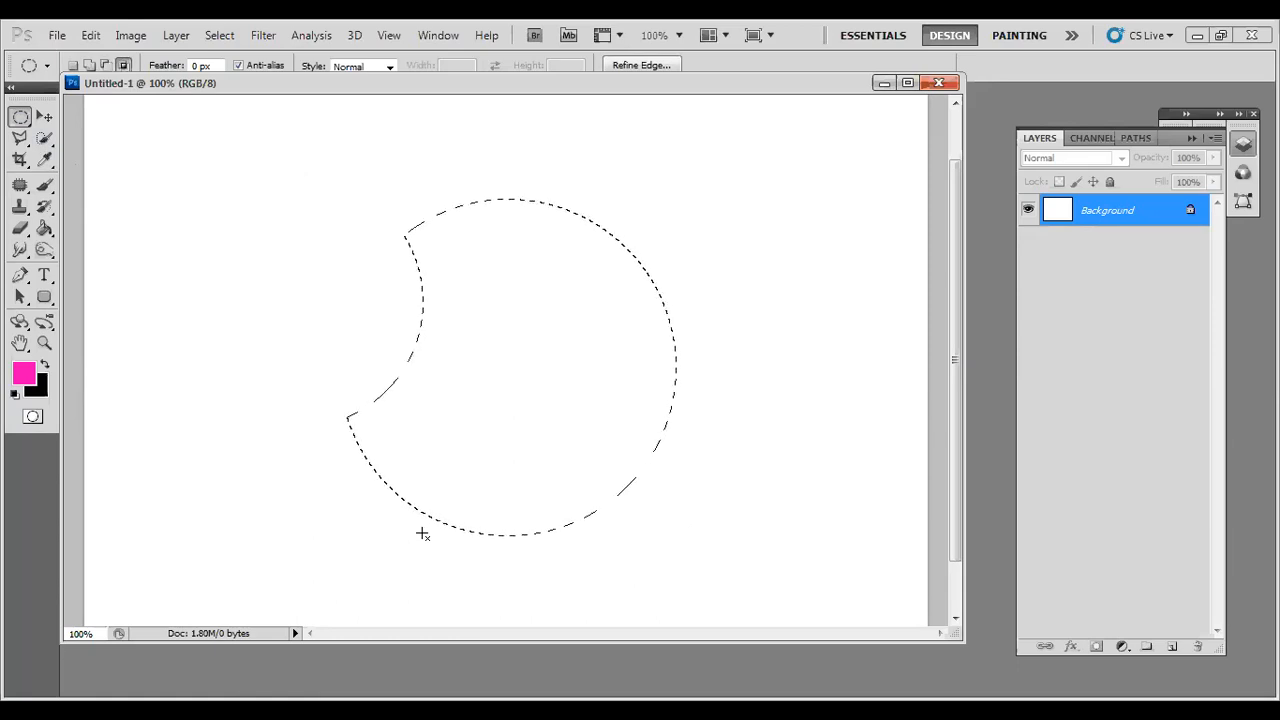
key(alt)
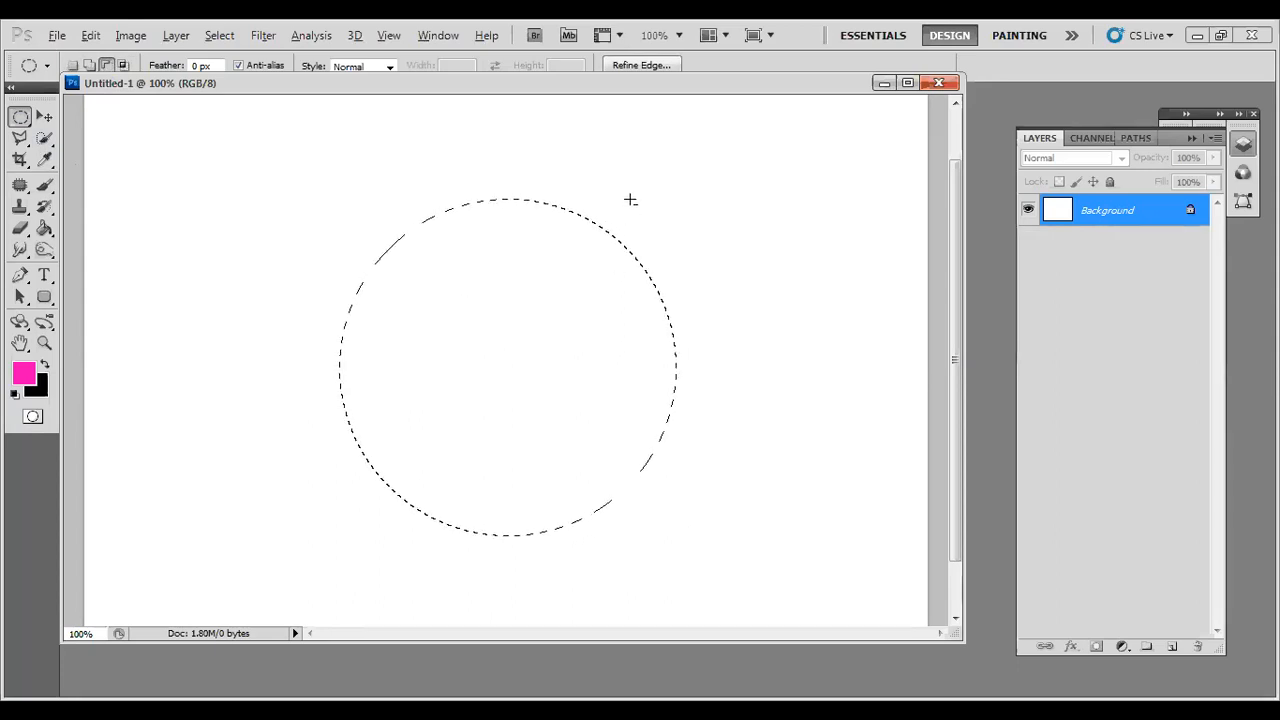
Subtract circles from the selection's upper-right, bottom and top edges to shape a bitten apple outline.
drag(712, 156, 602, 316)
drag(580, 362, 574, 374)
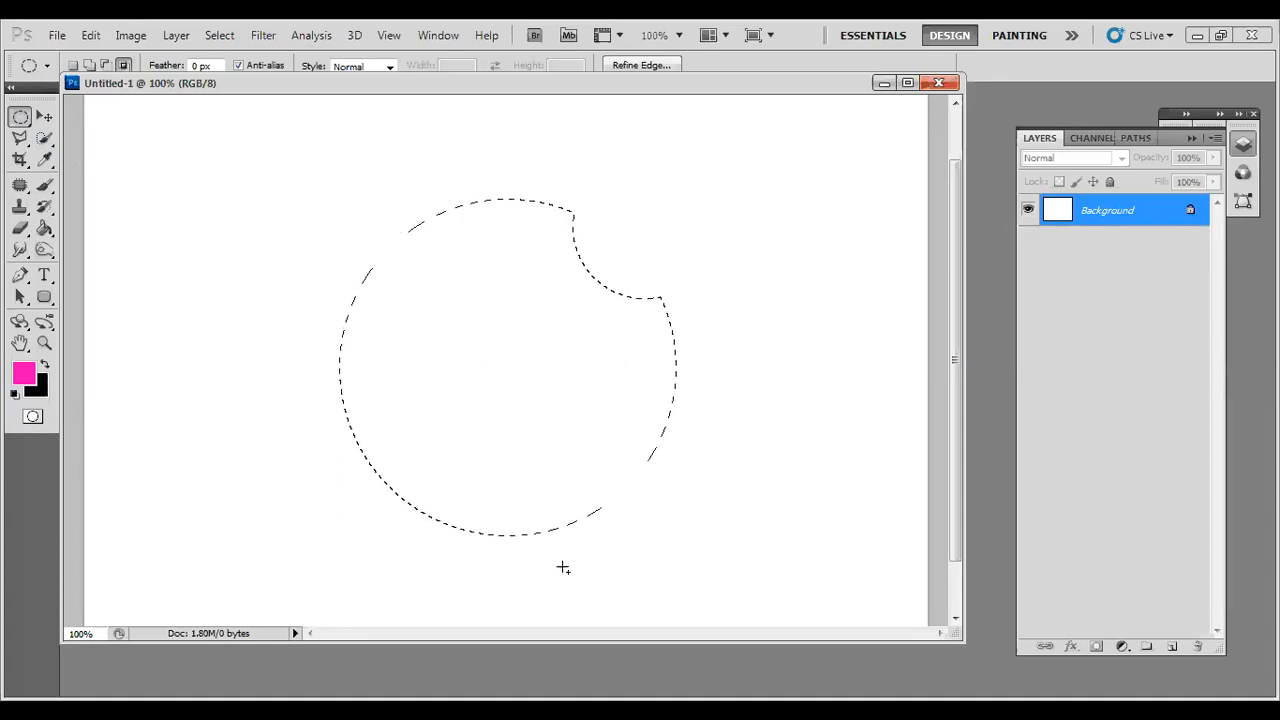
drag(569, 568, 444, 526)
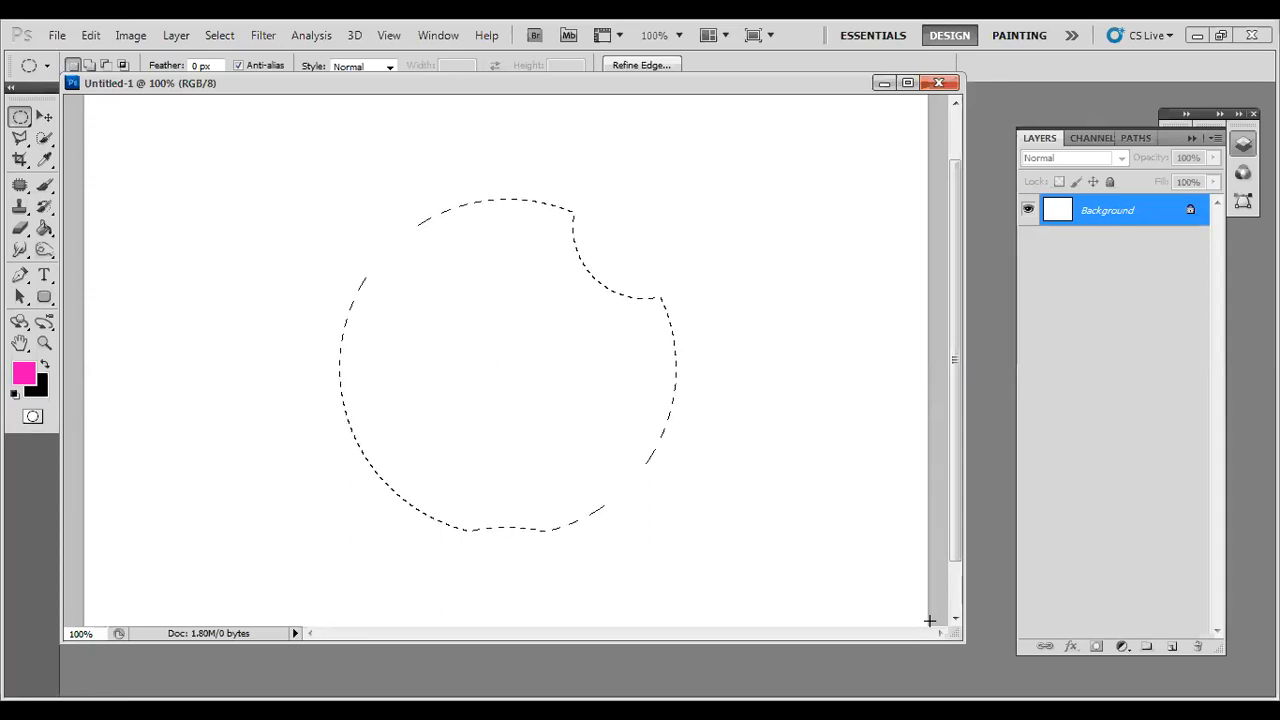
click(1119, 218)
drag(473, 177, 546, 214)
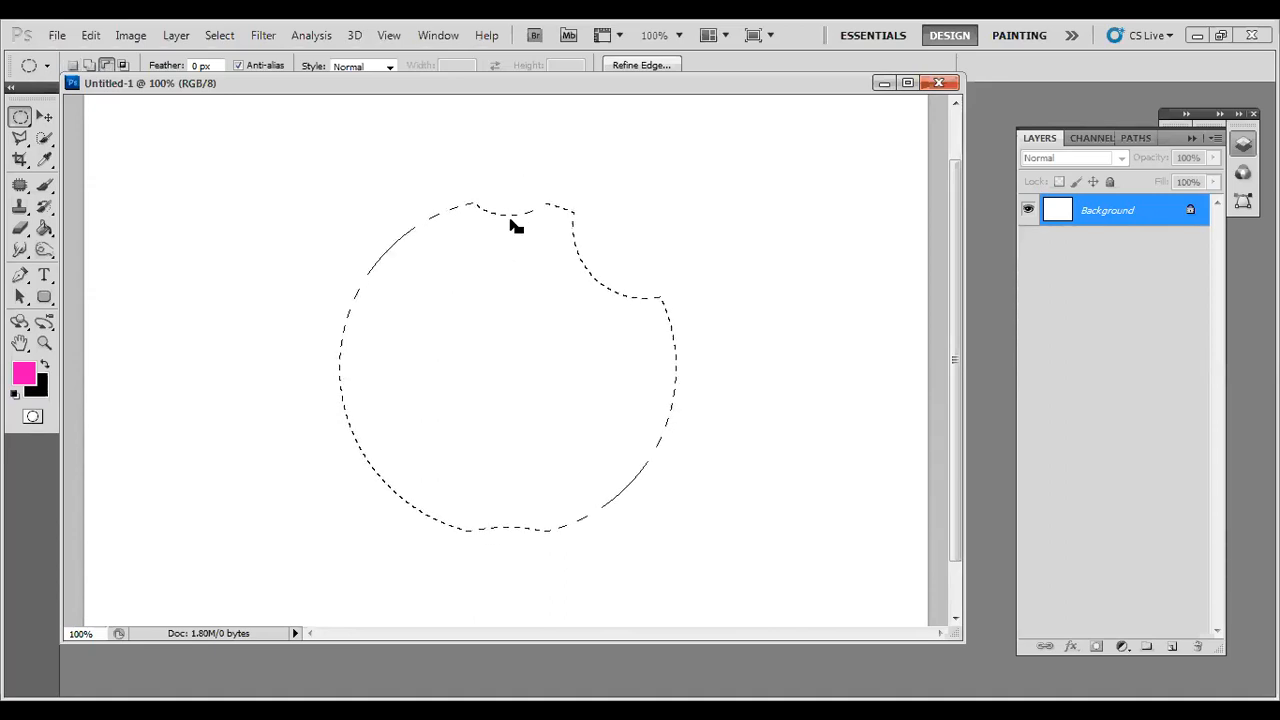
Undo the top and bottom notches of the selection and deselect it.
key(ctrl+z)
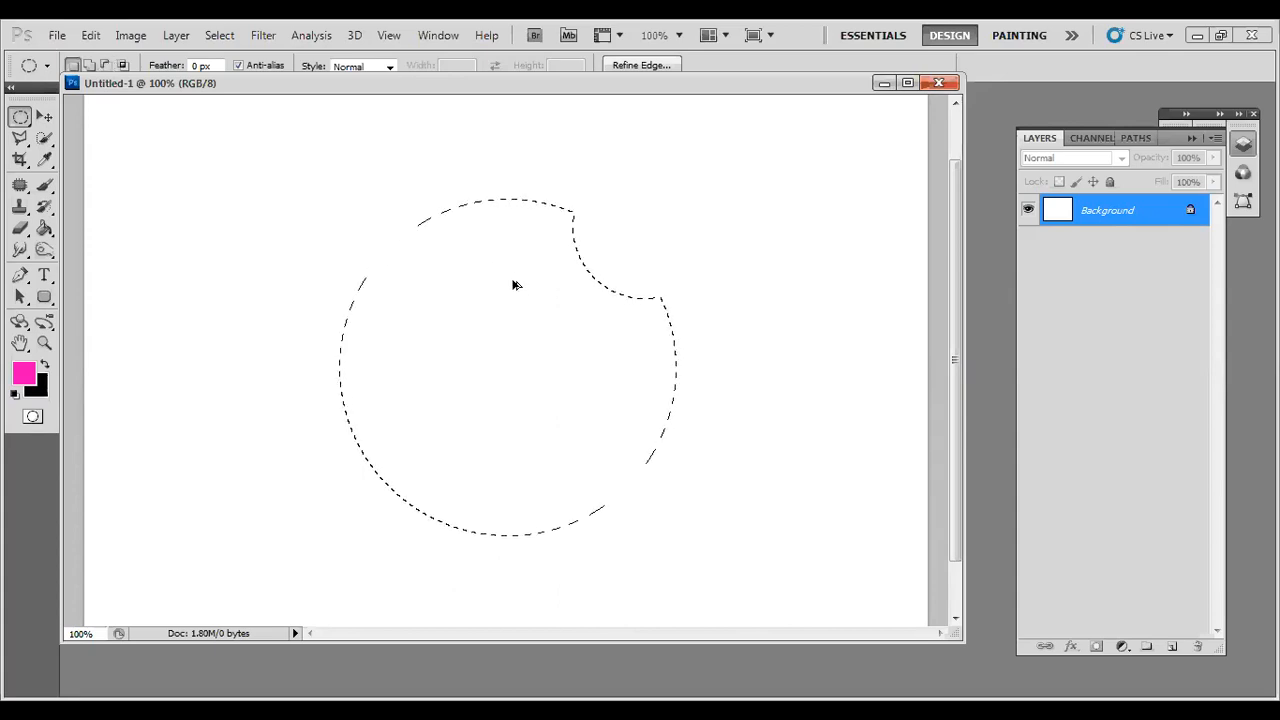
key(ctrl+d)
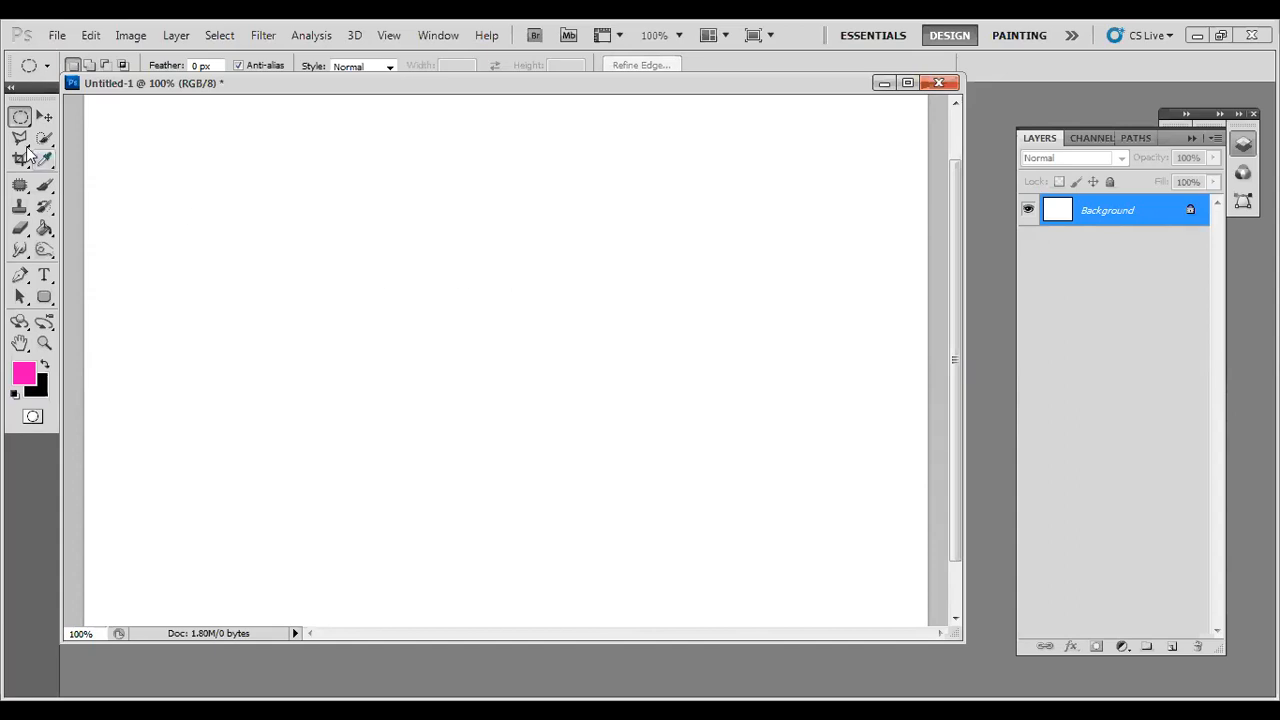
Draw a large circular selection near the canvas centre and add a new empty layer.
drag(341, 186, 710, 537)
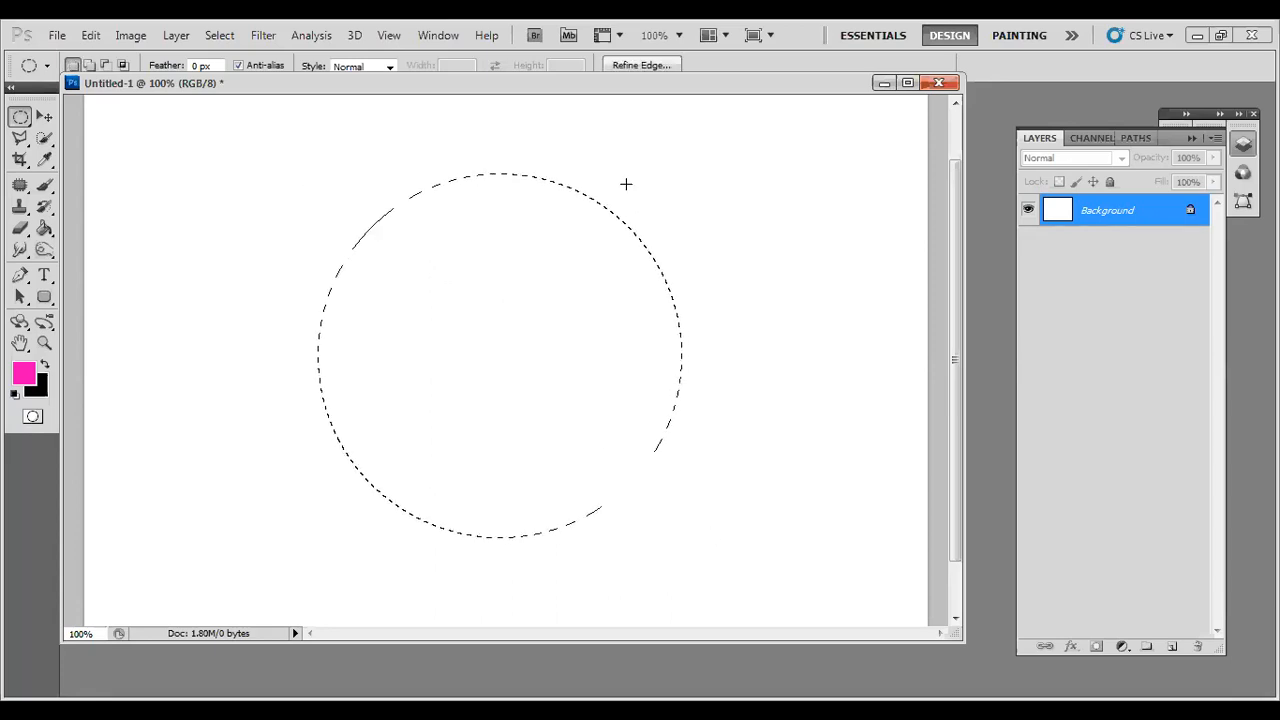
click(1172, 646)
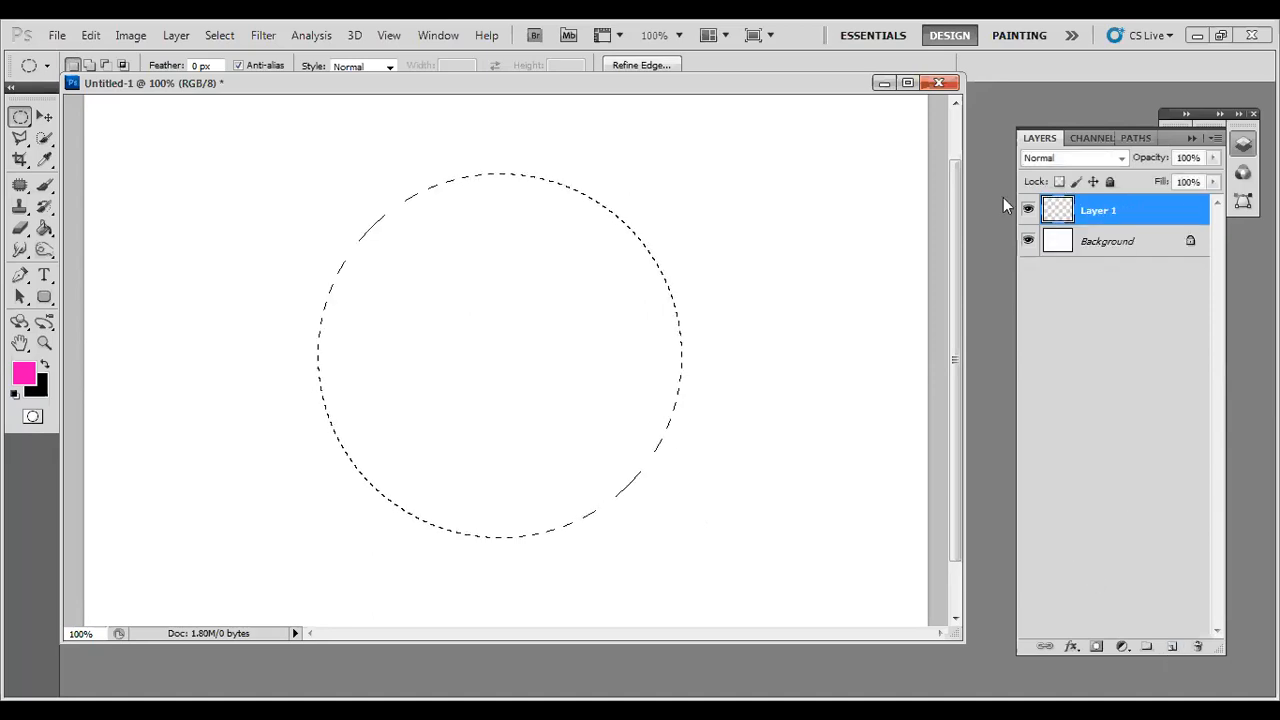
Set the foreground colour to yellow, hex fffc00.
click(22, 377)
drag(575, 393, 575, 390)
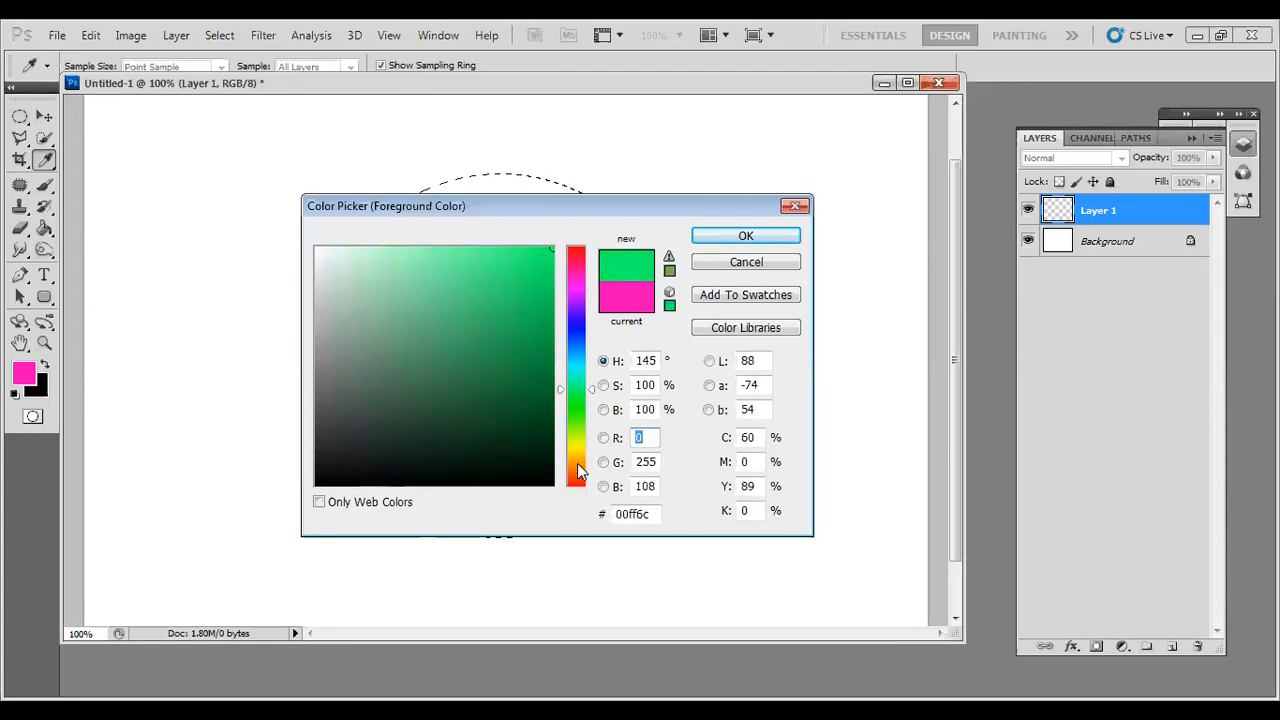
click(577, 446)
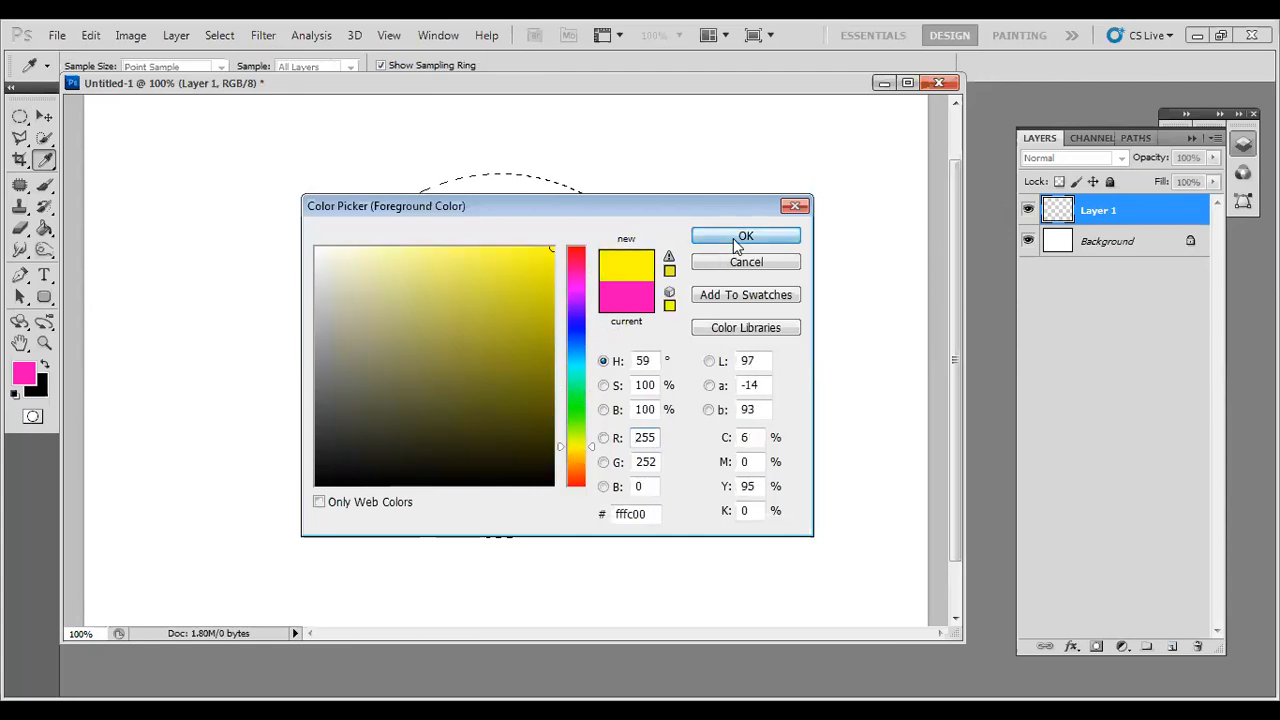
key(Return)
Fill the circular selection on Layer 1 with the yellow foreground colour using the Paint Bucket, and deselect.
click(44, 228)
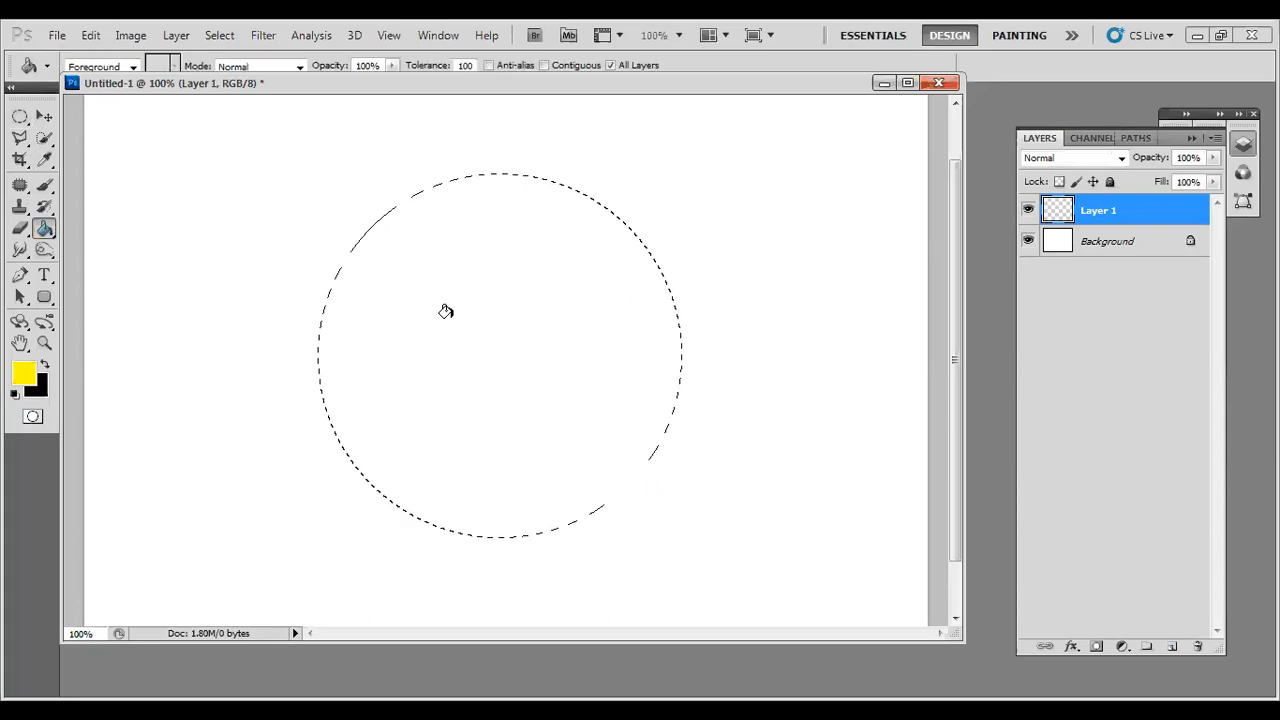
click(558, 402)
key(v)
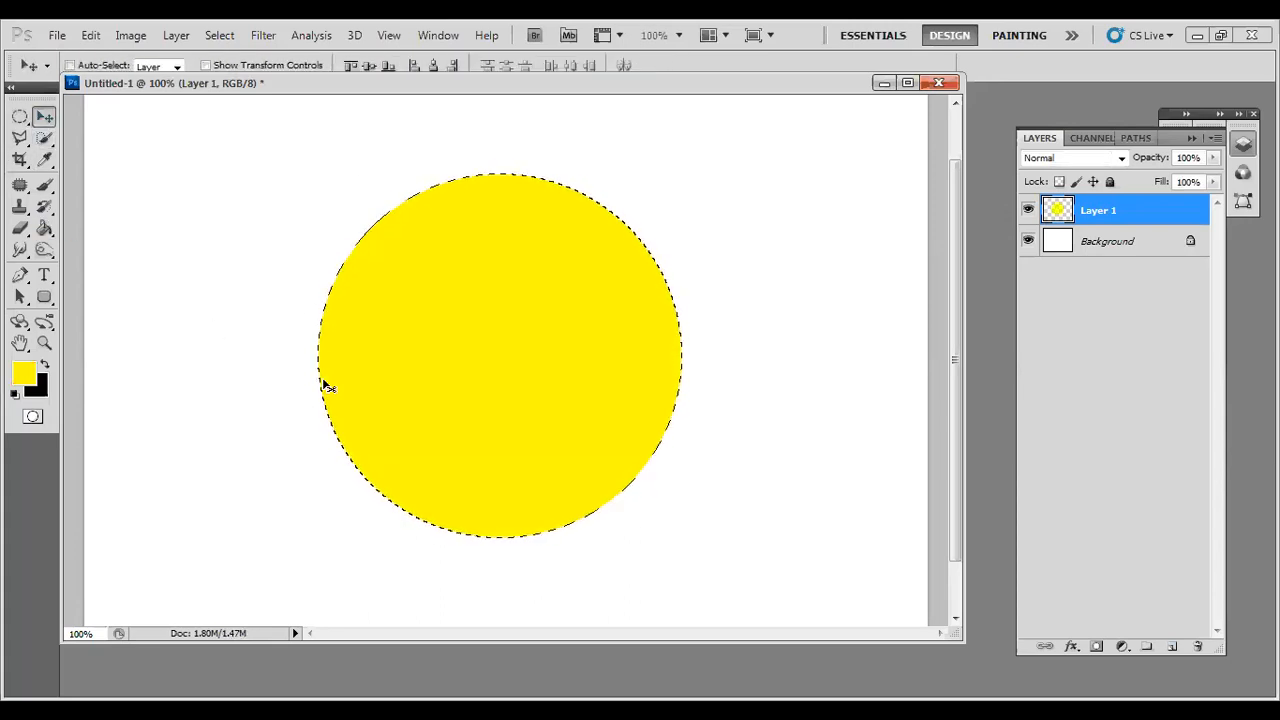
key(ctrl+d)
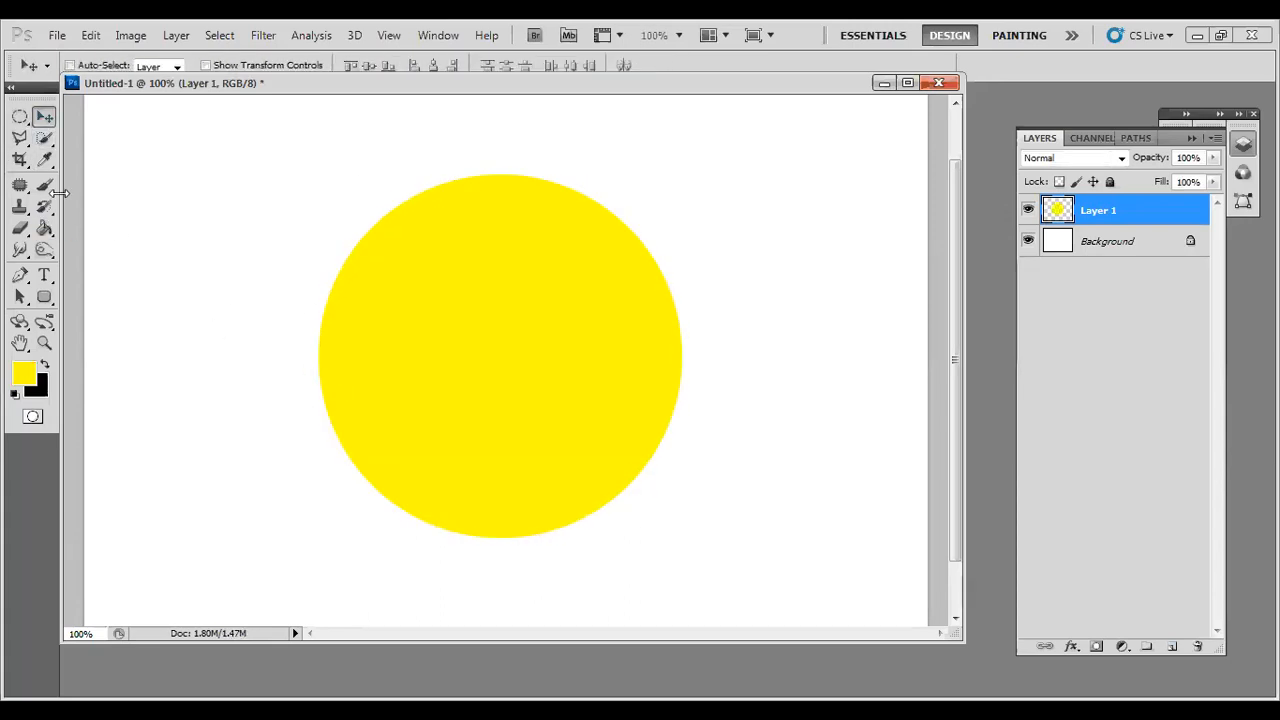
Select a circle overlapping the yellow circle's left side, invert the selection, delete everything outside the overlap and deselect.
click(20, 118)
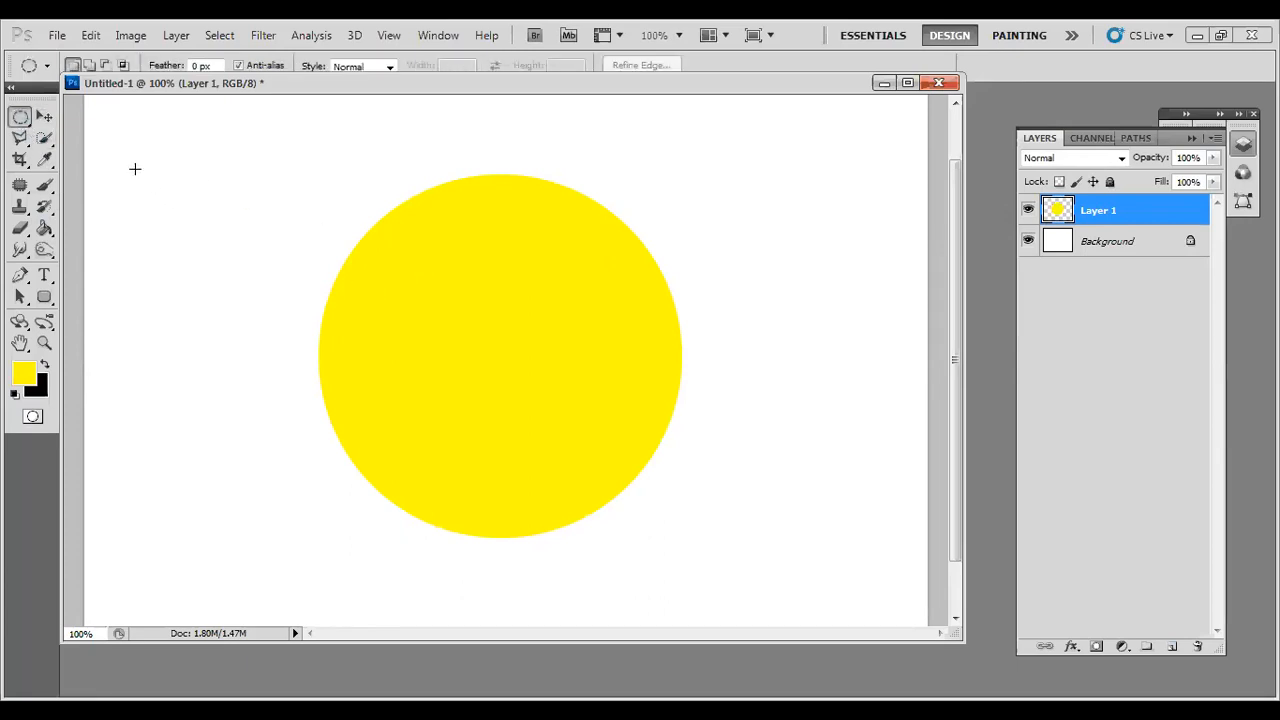
drag(114, 159, 352, 418)
drag(416, 512, 414, 565)
right_click(250, 298)
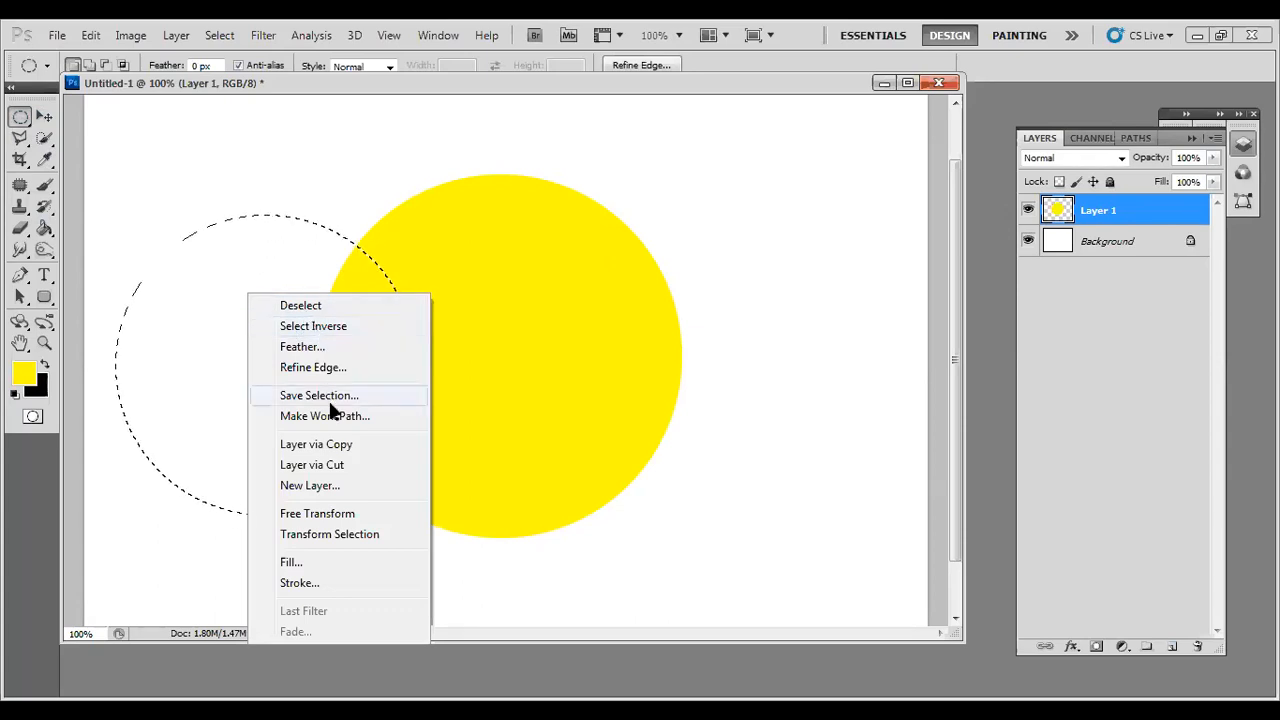
click(321, 330)
key(Delete)
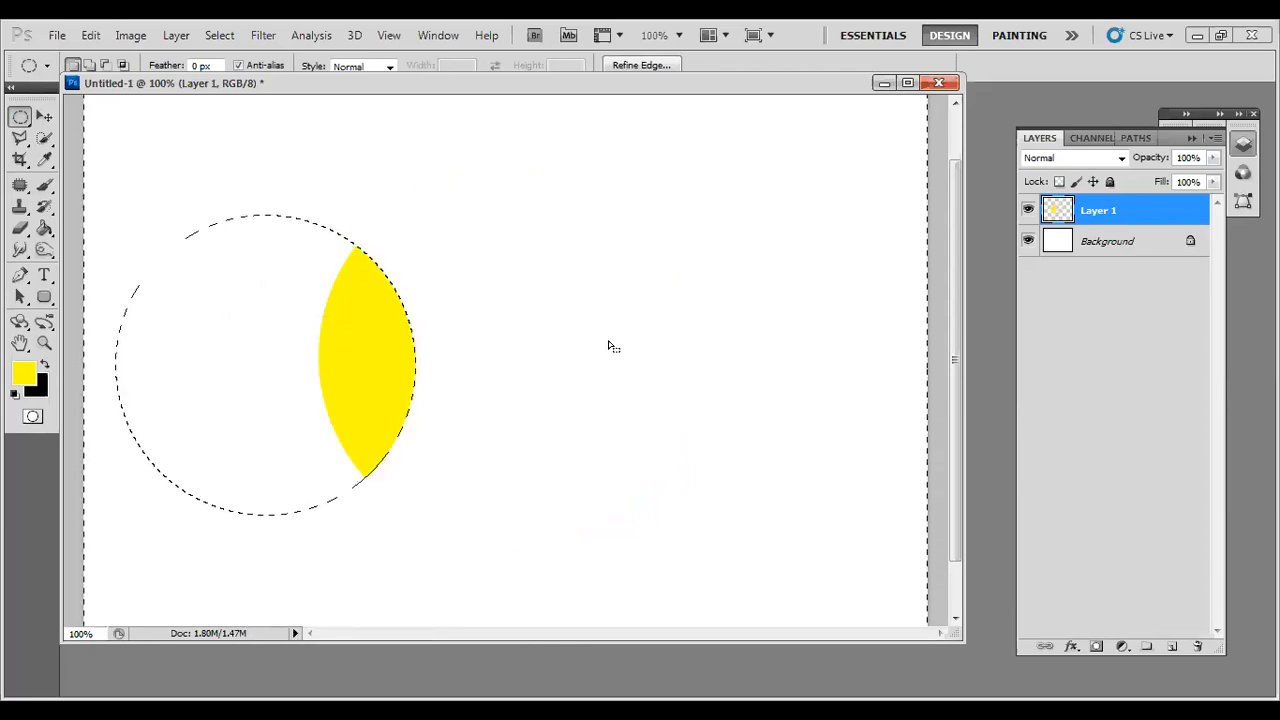
key(ctrl+d)
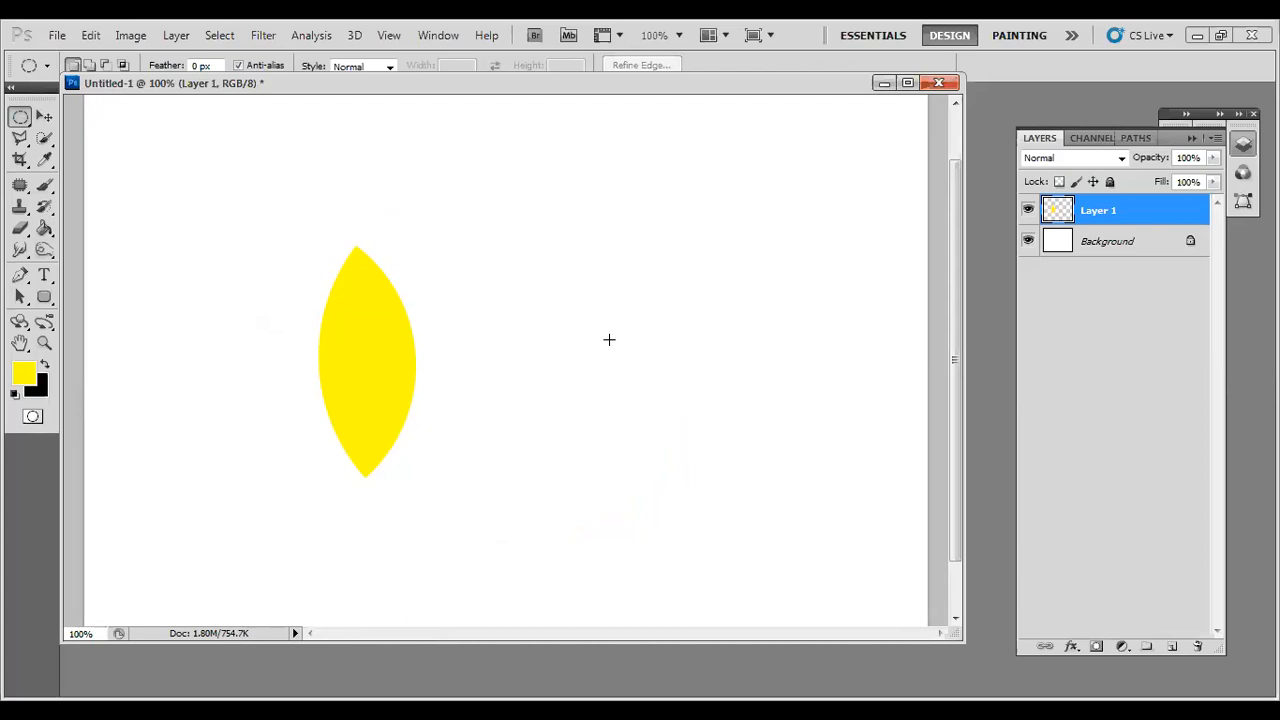
Undo the deletion to restore the full yellow circle, and clear the selection.
key(ctrl+alt+z)
key(ctrl+alt+z)
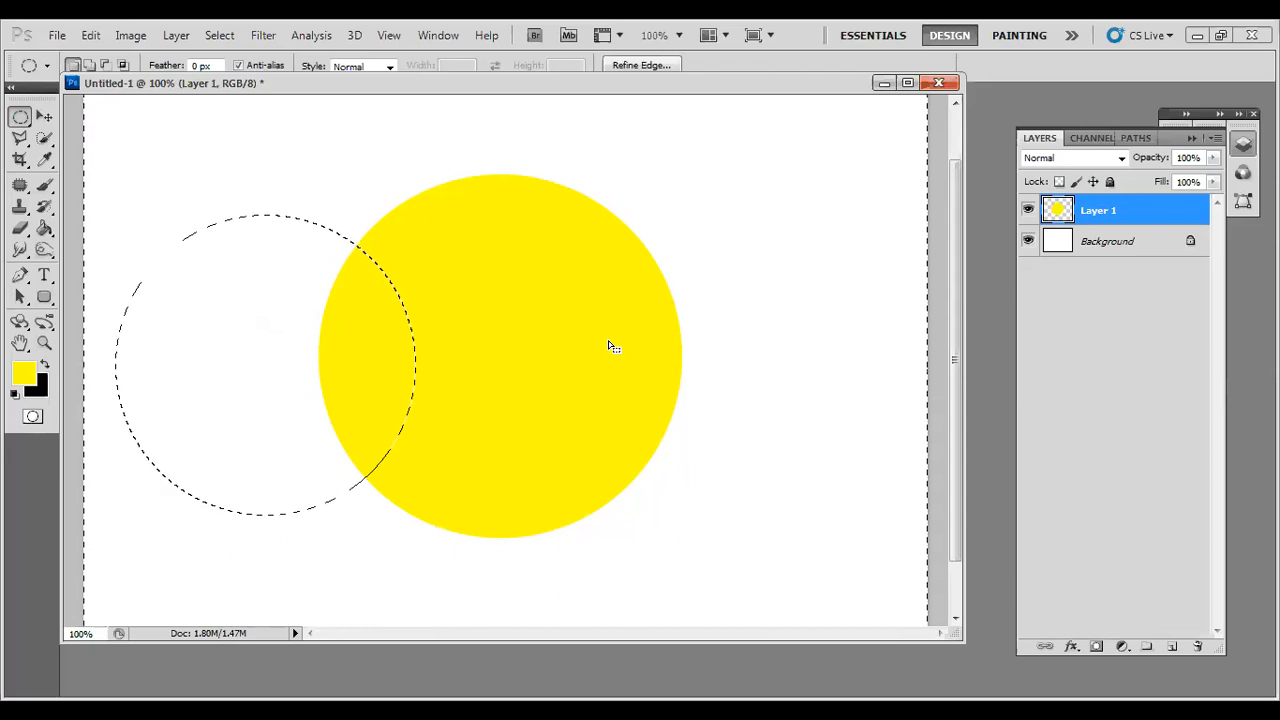
key(ctrl+d)
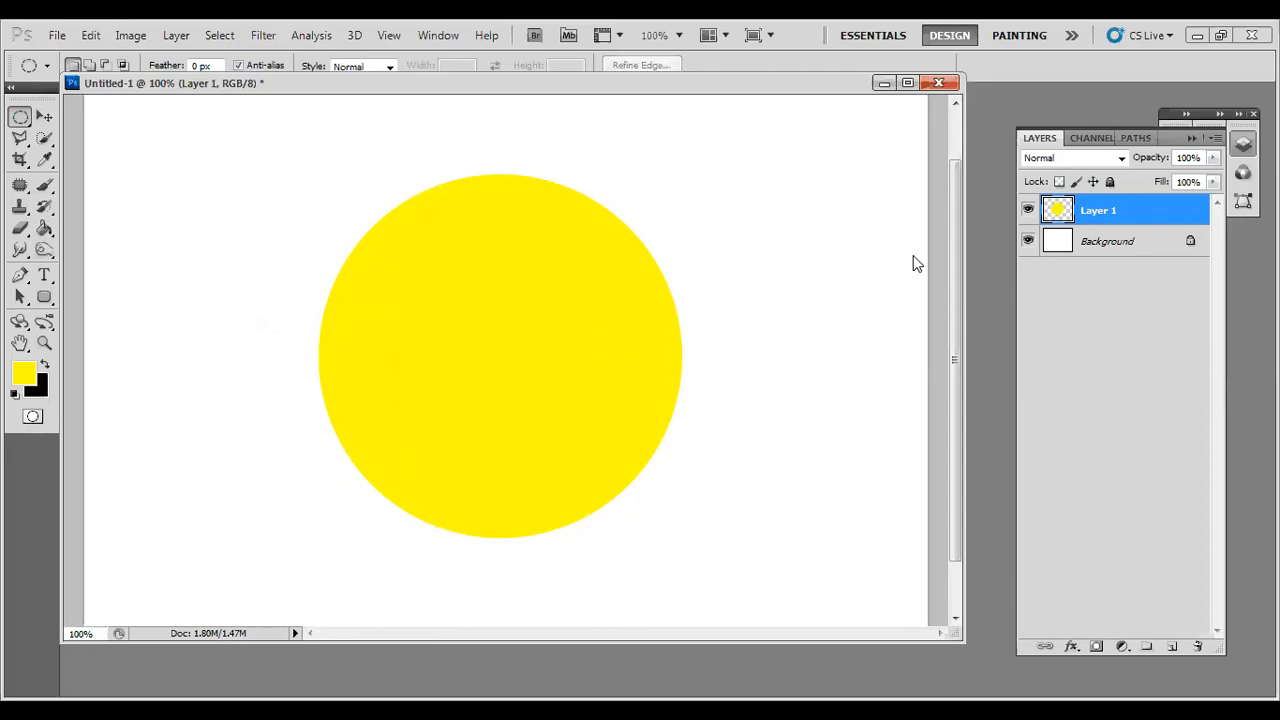
Duplicate Layer 1 and move the copied circle left so that it partly overlaps the original.
key(v)
drag(1140, 218, 1172, 646)
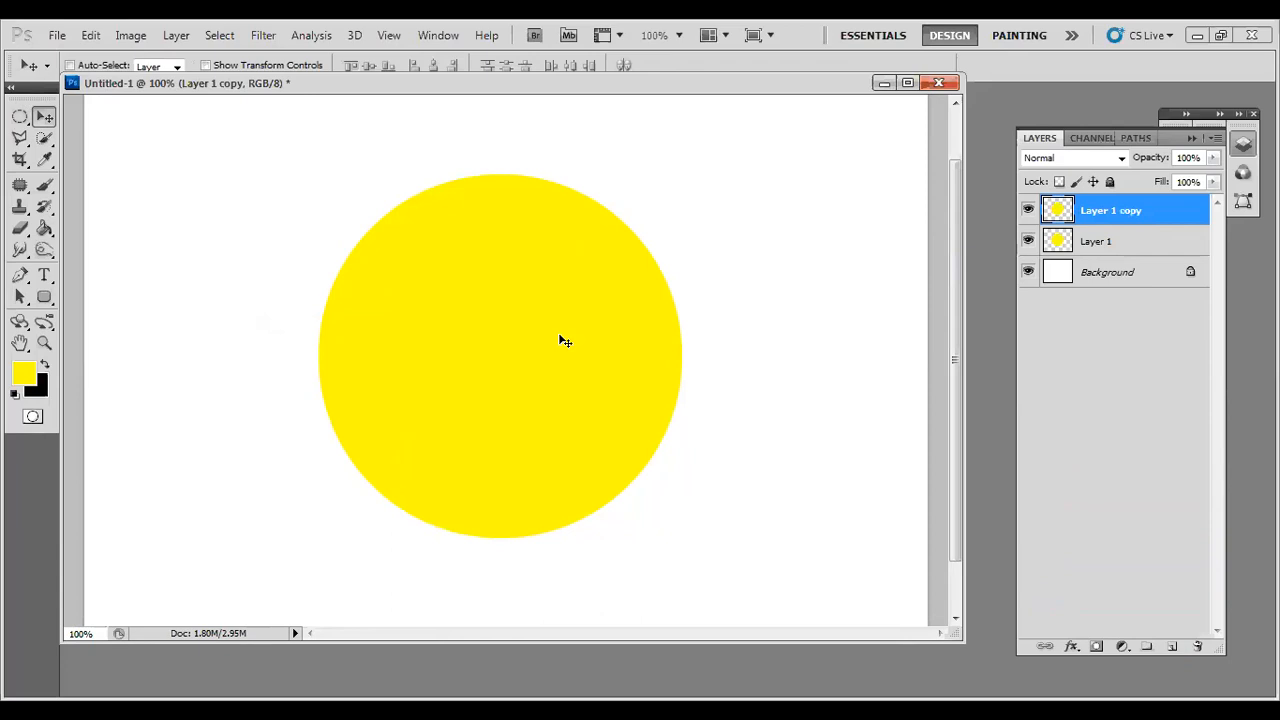
drag(565, 342, 284, 338)
Load the Layer 1 copy circle as a selection, and try adding the Layer 1 circle to it.
ctrl+click(1125, 212)
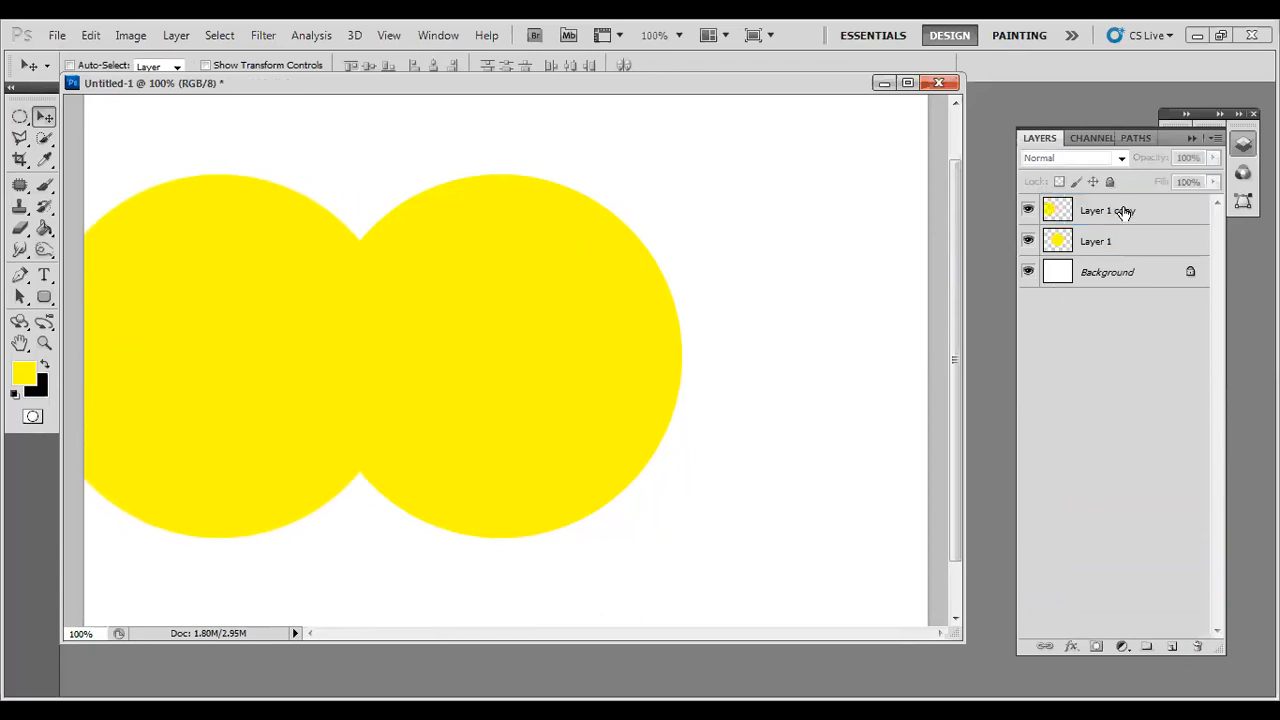
ctrl+click(1058, 209)
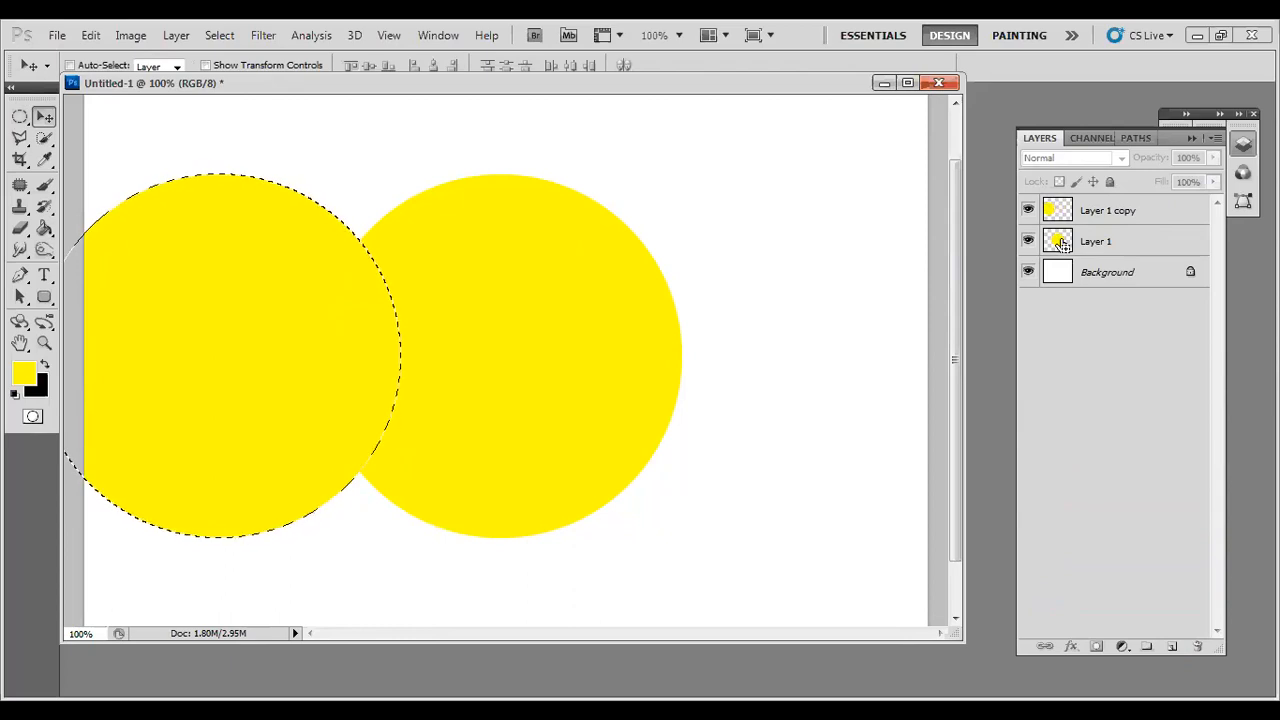
ctrl+shift+click(1061, 243)
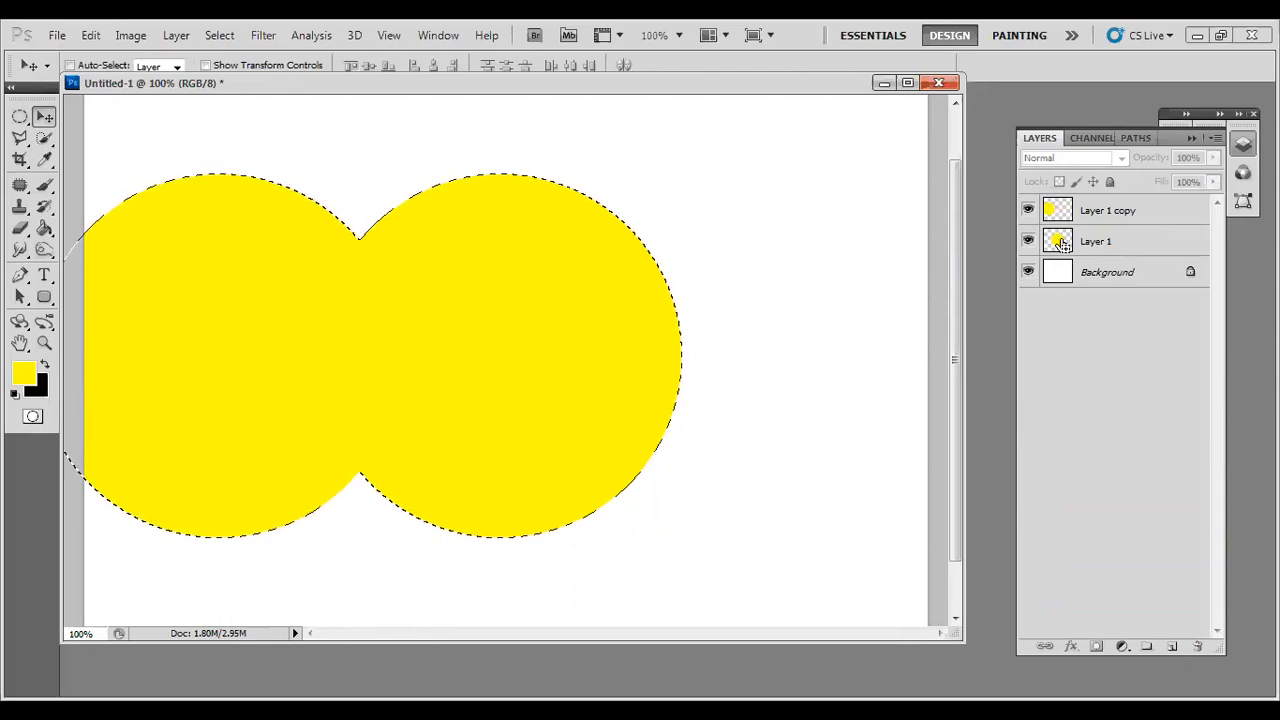
key(ctrl+z)
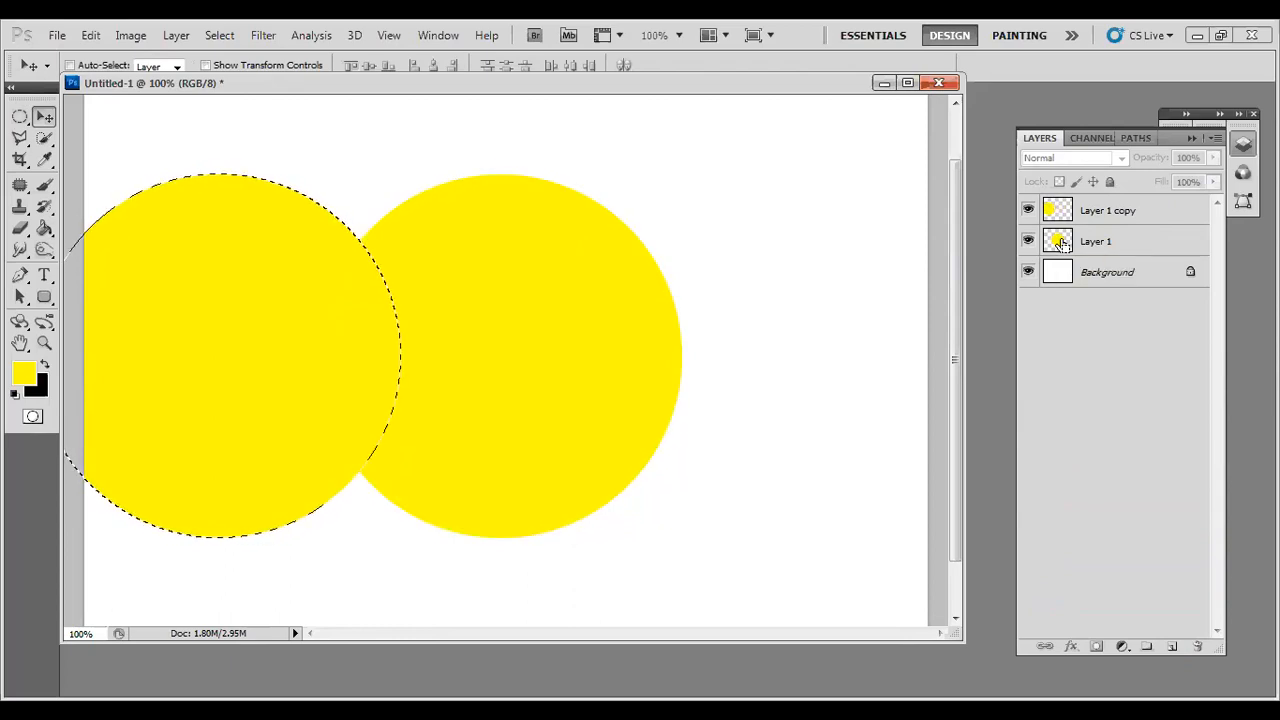
Make Layer 1 copy the active layer and invert the selection around its circle.
click(200, 259)
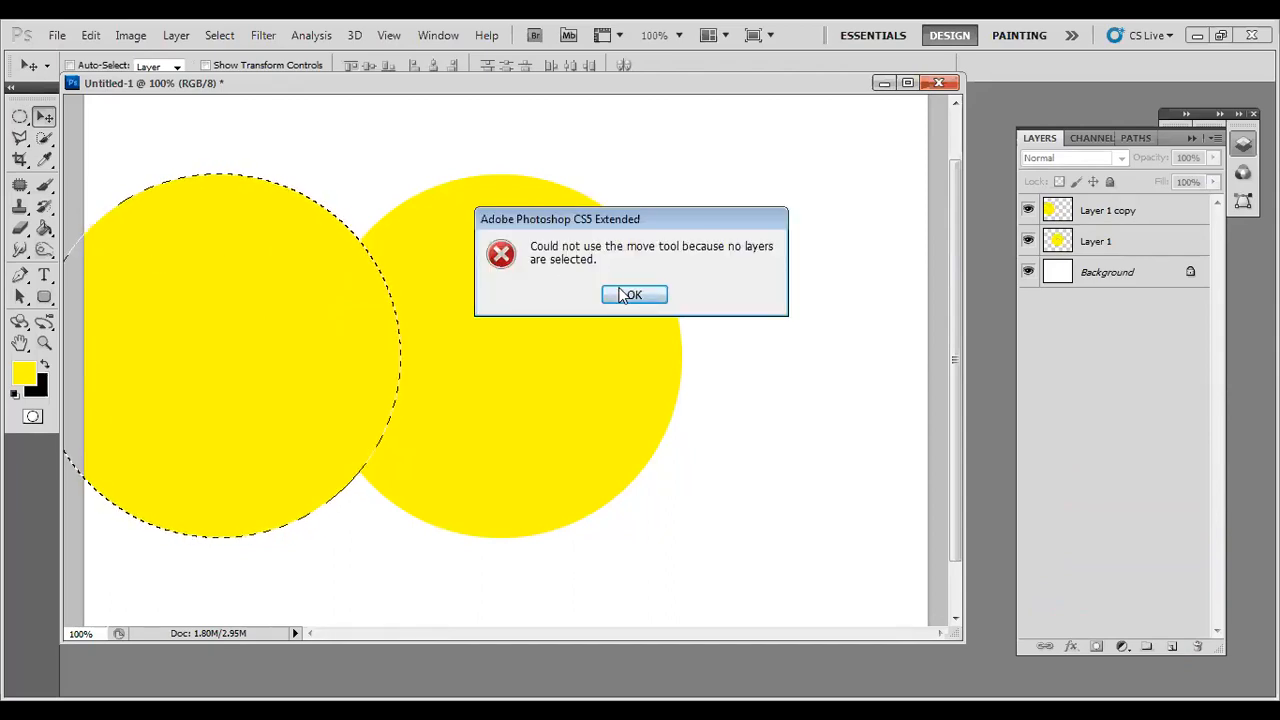
click(627, 295)
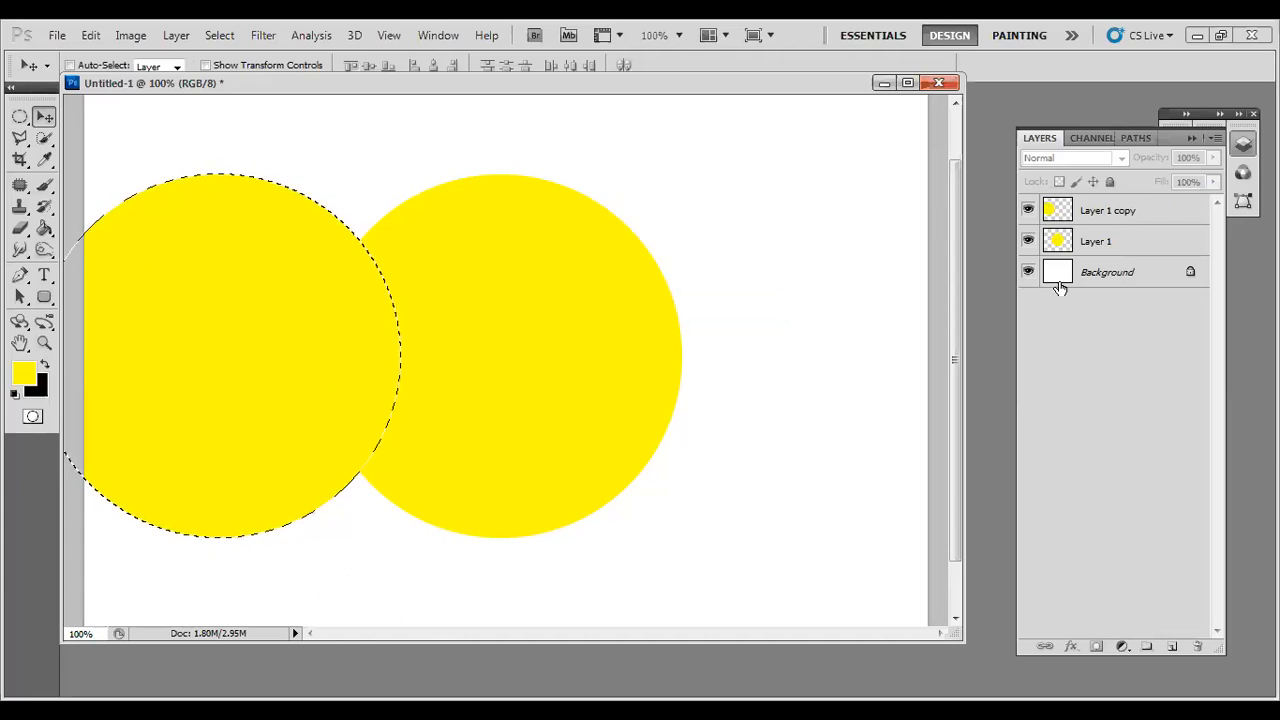
click(1091, 213)
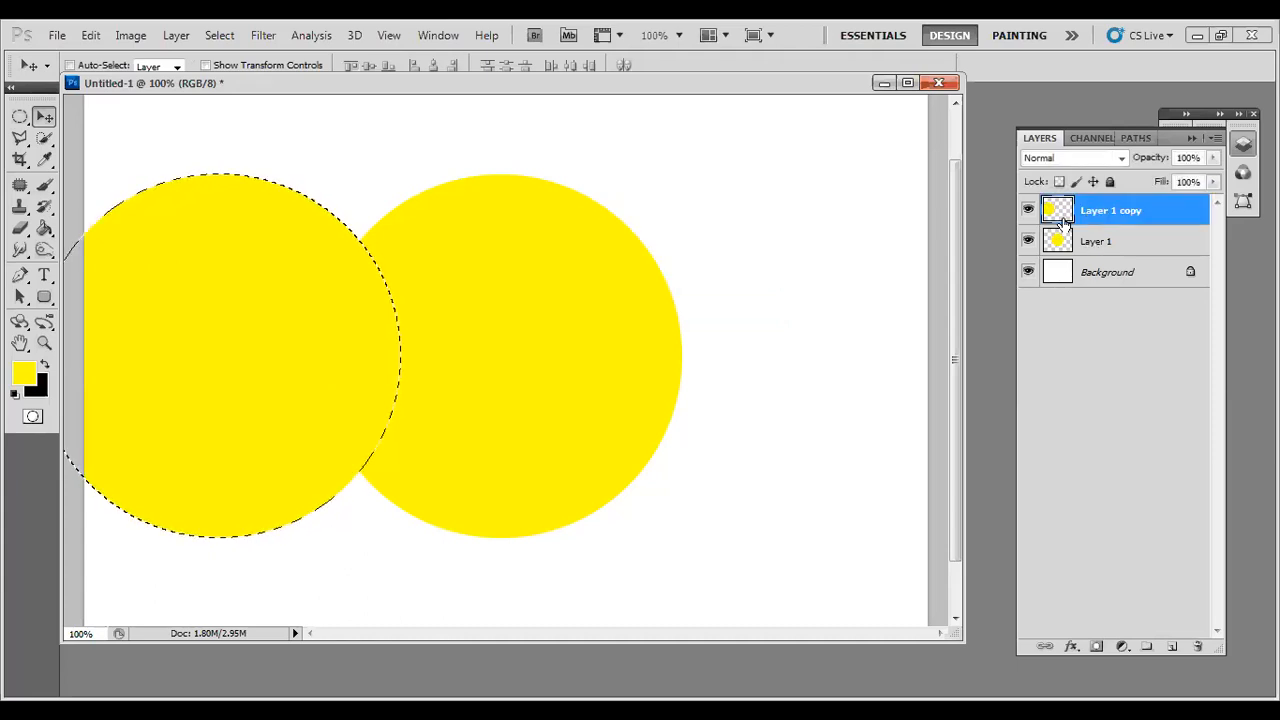
right_click(271, 291)
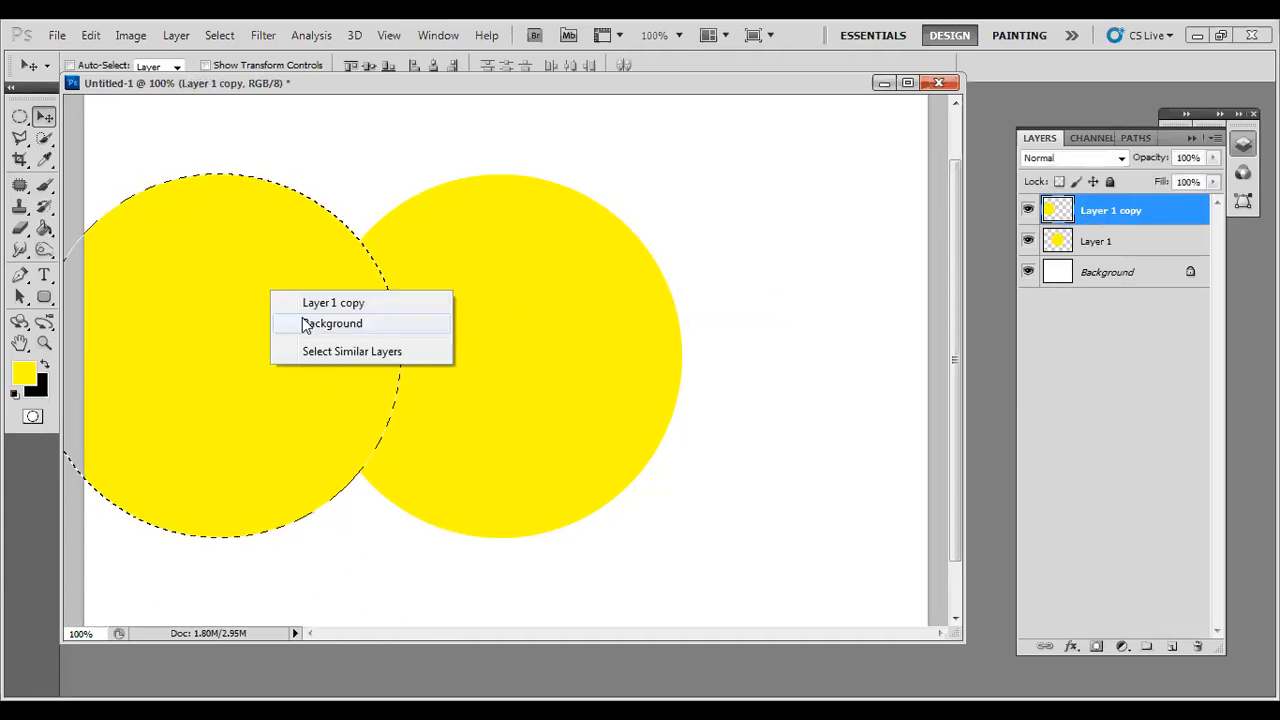
click(409, 22)
key(ctrl+shift+i)
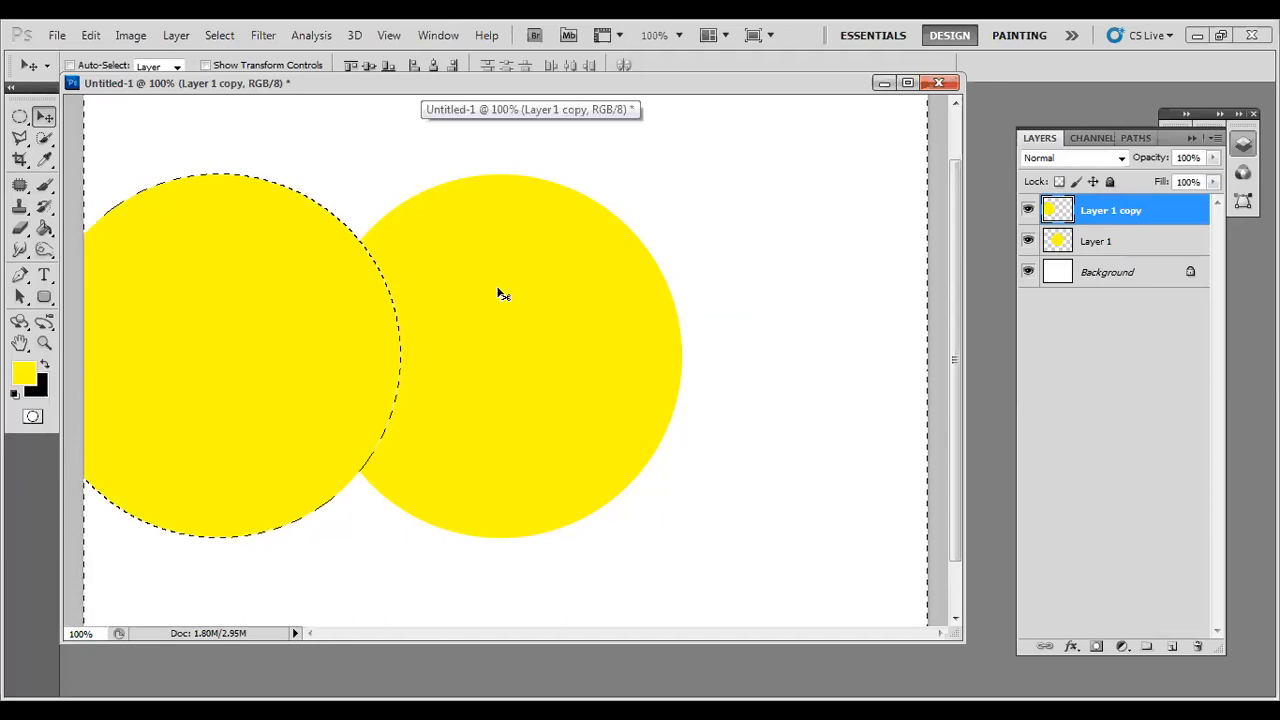
Delete the part of Layer 1's yellow circle that lies outside the Layer 1 copy circle.
click(1097, 245)
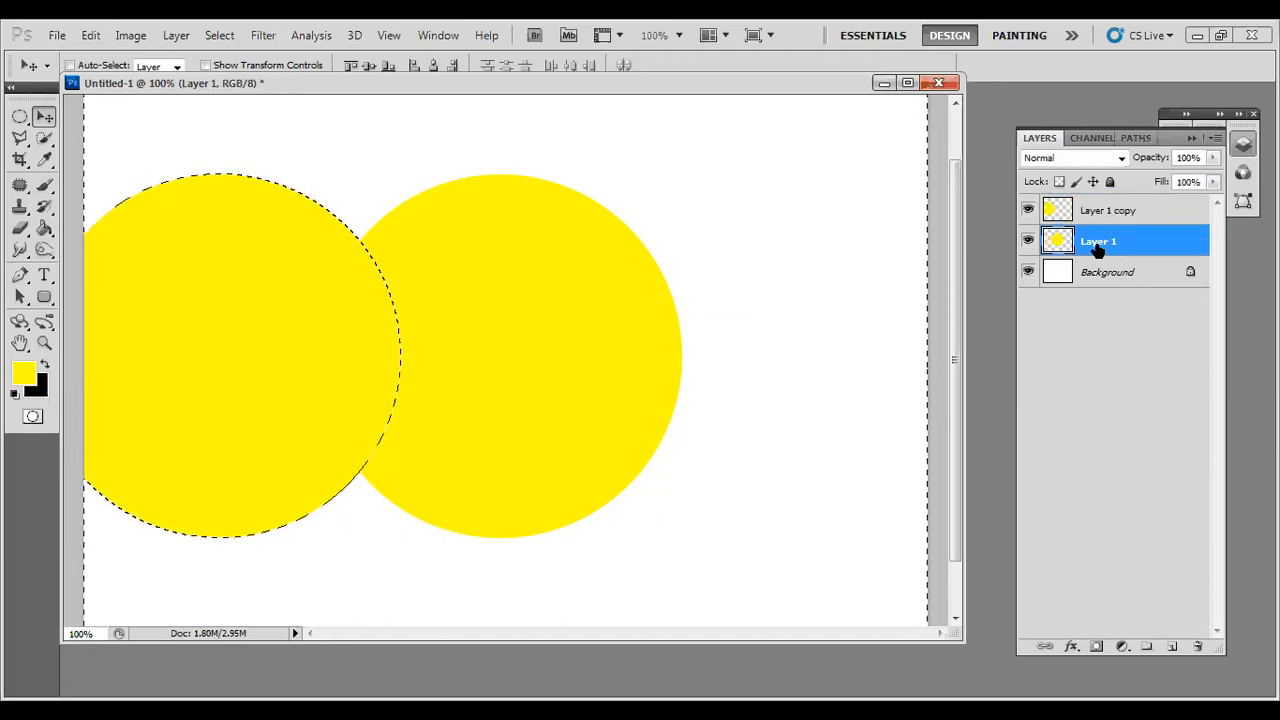
key(Delete)
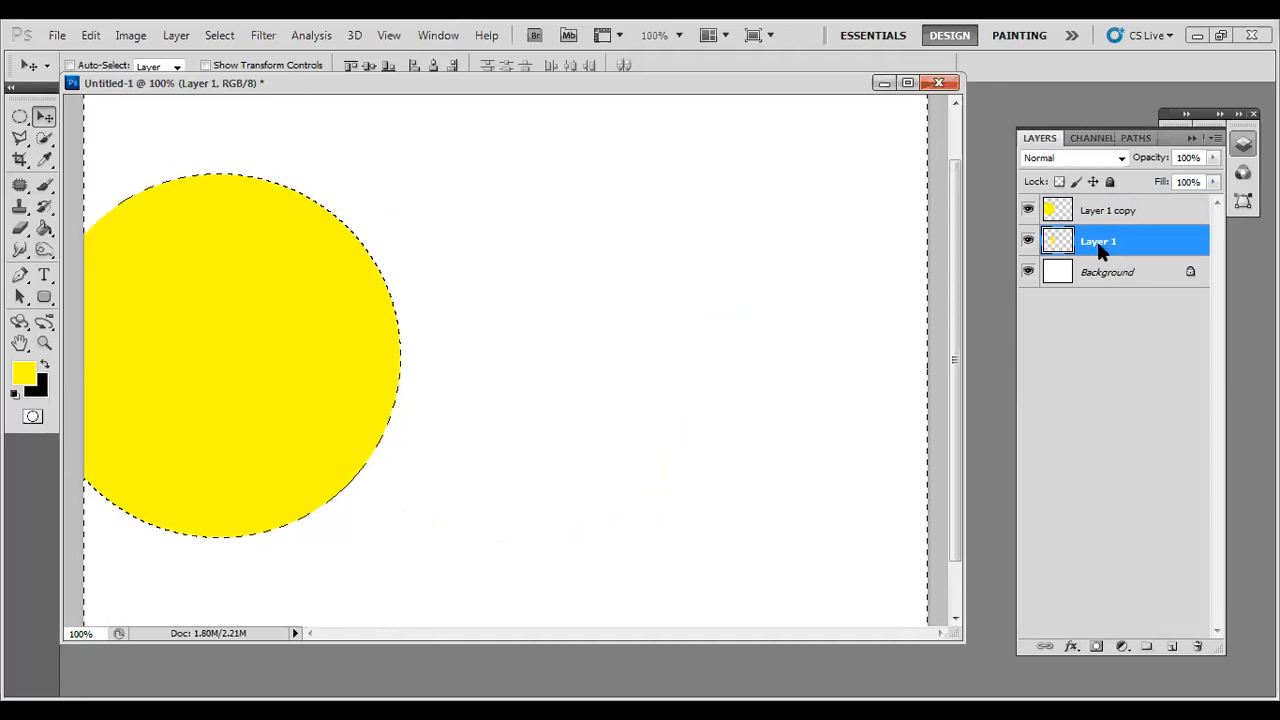
key(ctrl+shift+s)
click(1222, 472)
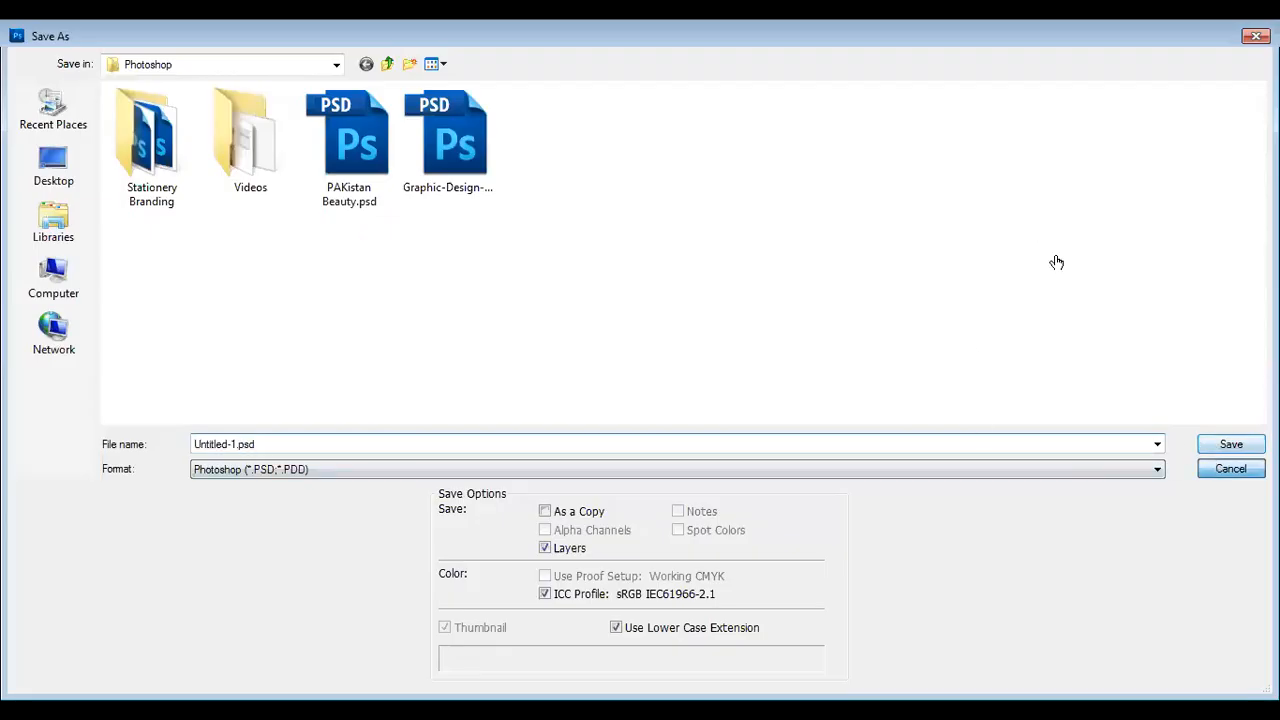
Hide the Layer 1 copy circle and clear the selection, keeping Layer 1 active.
click(1028, 210)
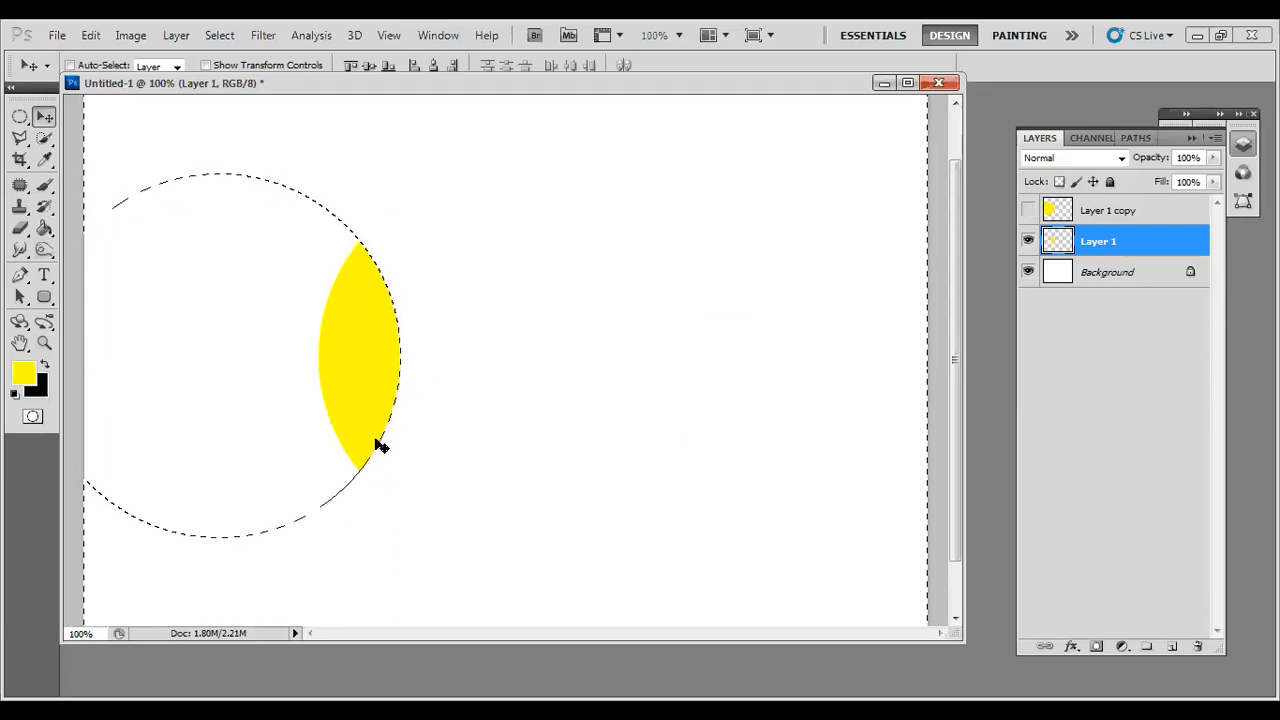
key(ctrl+d)
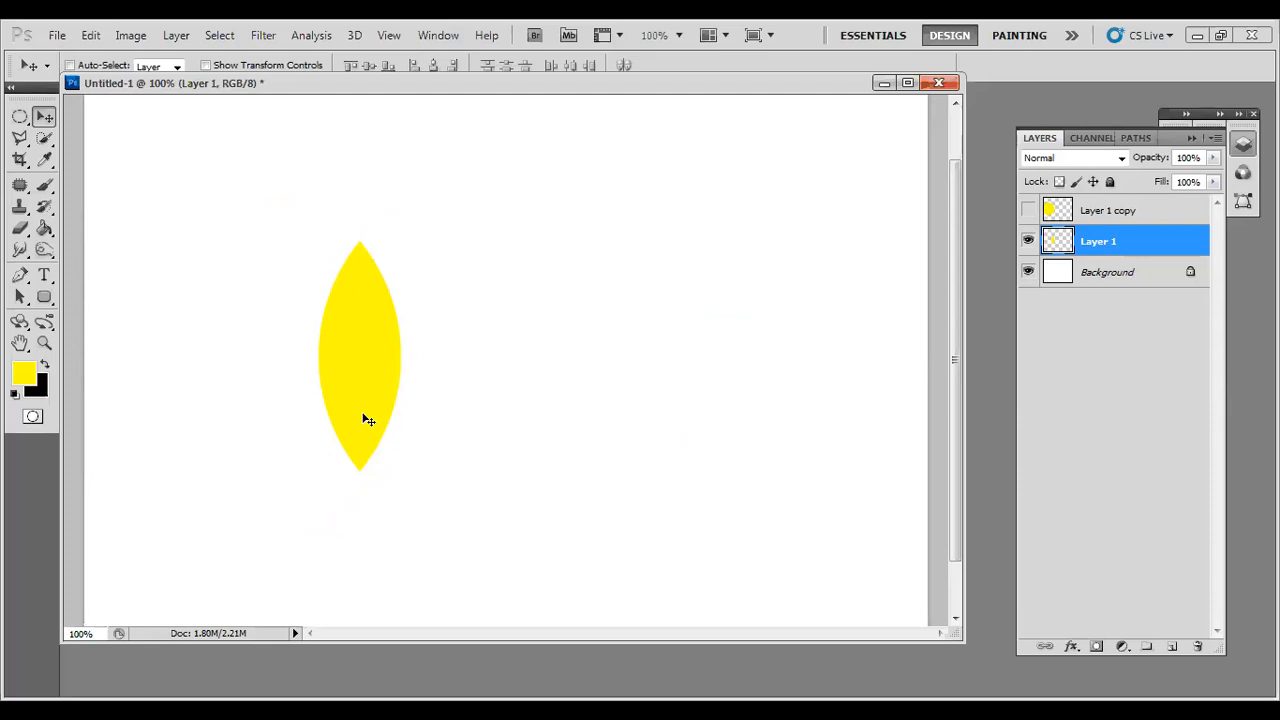
click(1093, 212)
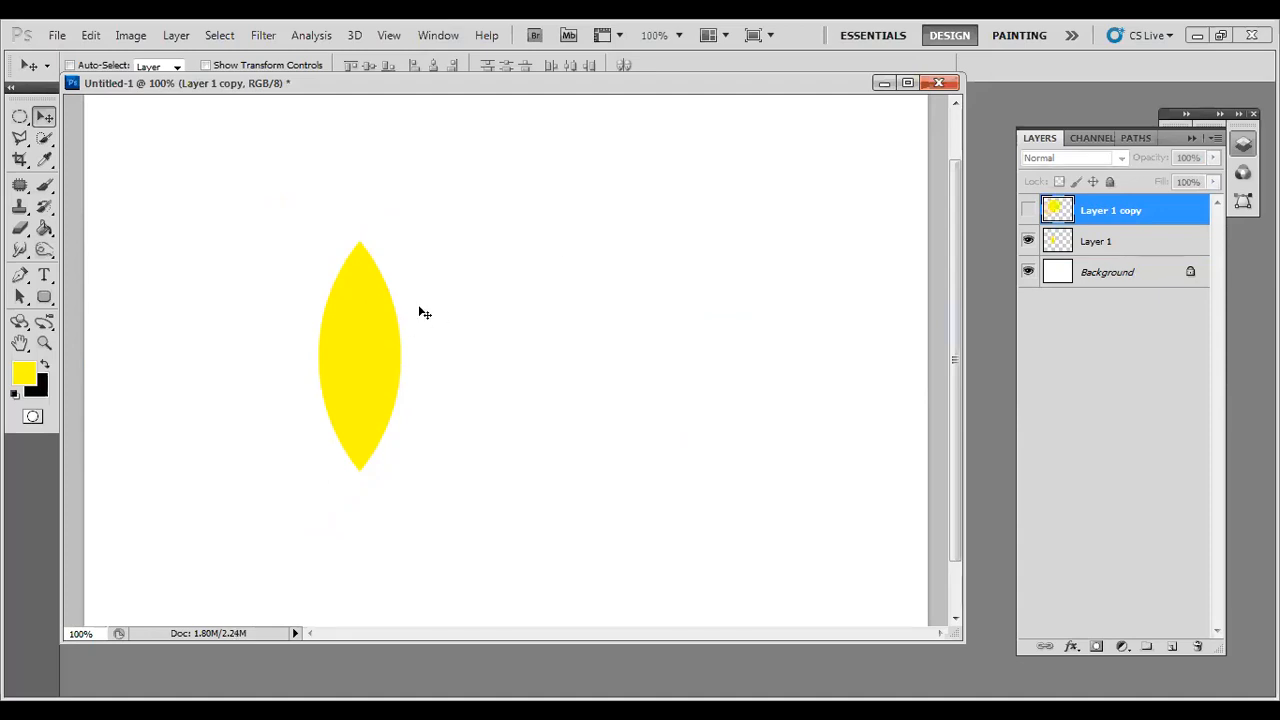
click(1029, 210)
click(1029, 210)
click(1065, 244)
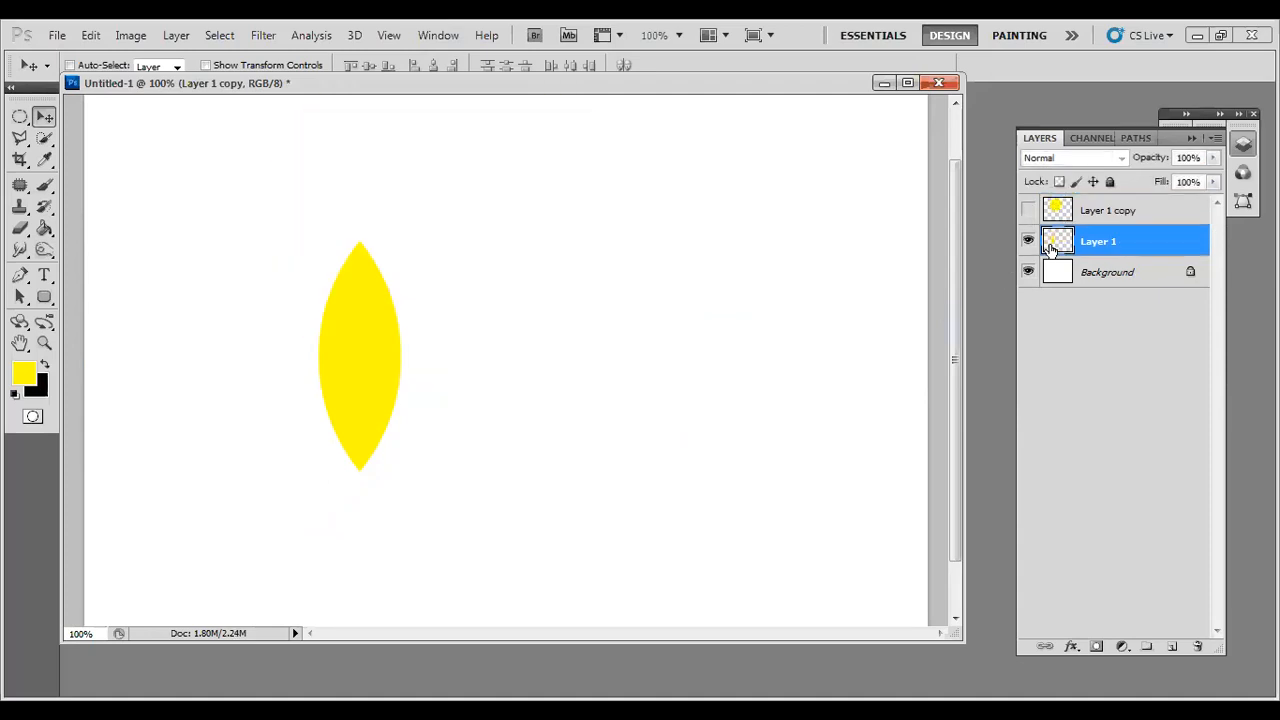
Move the yellow leaf shape to the upper middle of the canvas and delete the hidden Layer 1 copy.
drag(380, 377, 505, 301)
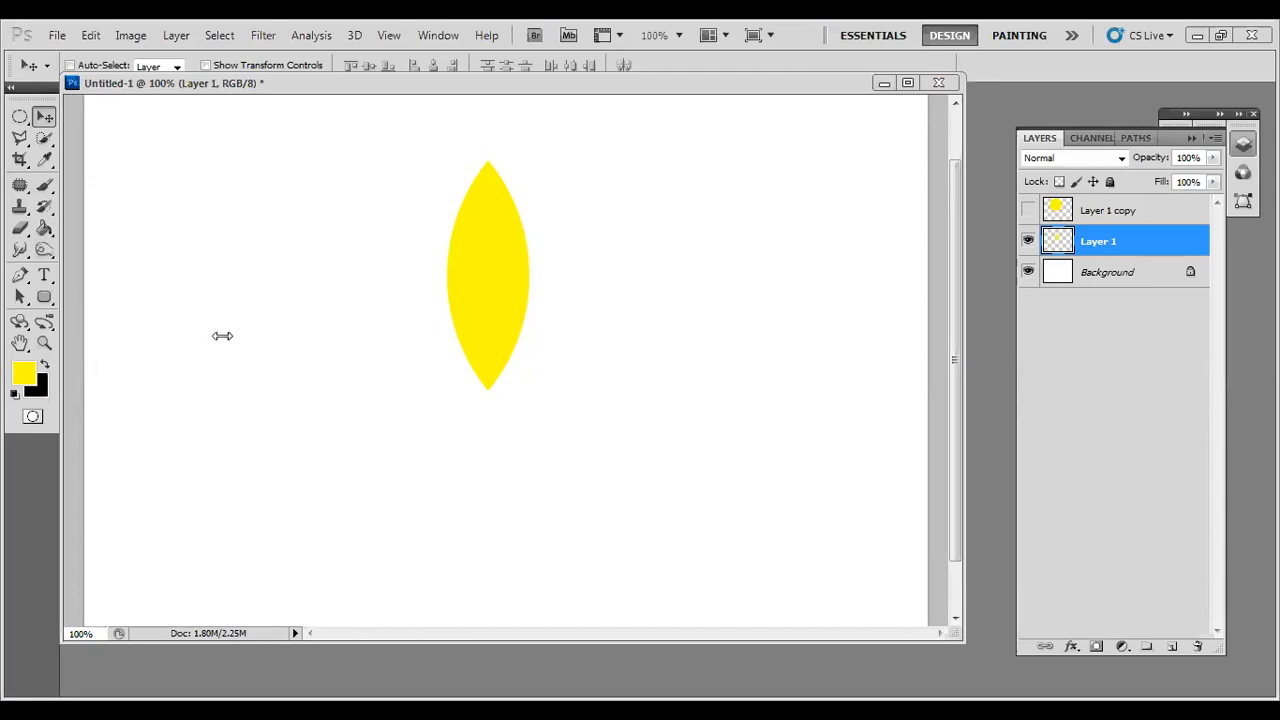
mouse_move(491, 294)
mouse_down()
mouse_move(492, 309)
mouse_move(448, 309)
mouse_move(545, 314)
mouse_move(491, 299)
mouse_move(490, 273)
mouse_up()
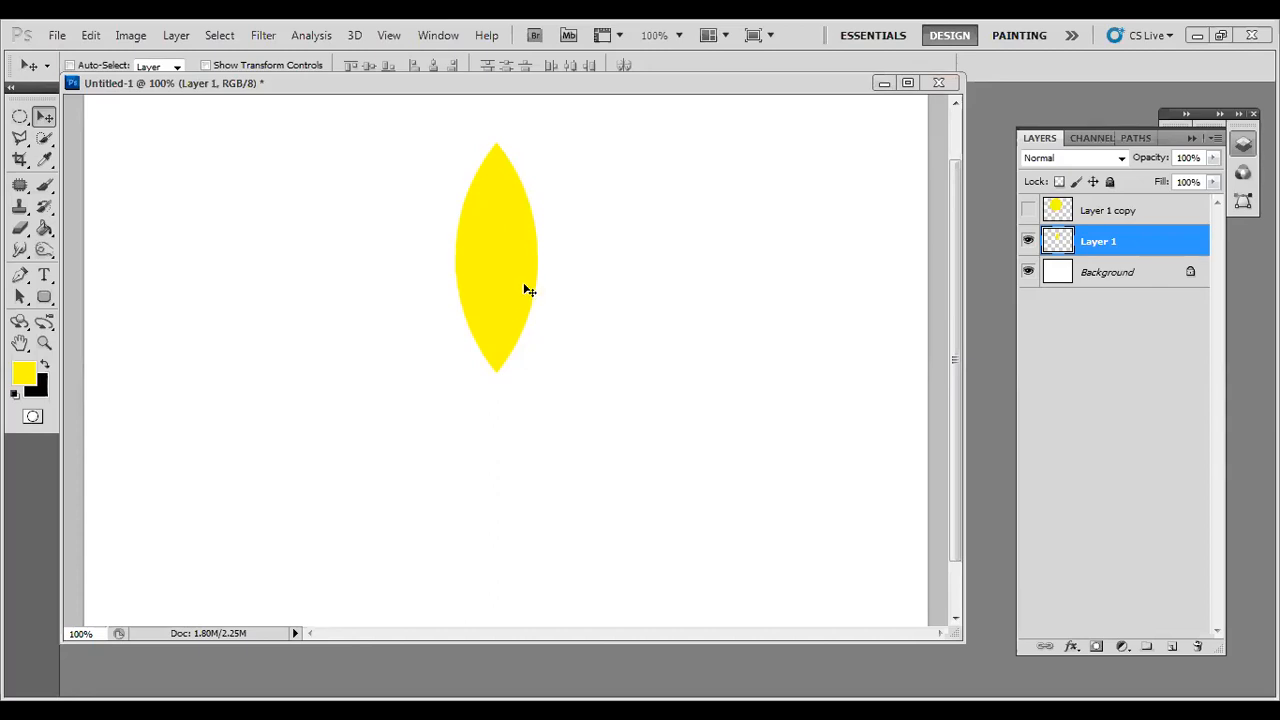
drag(1122, 215, 1194, 644)
click(1028, 210)
click(1028, 210)
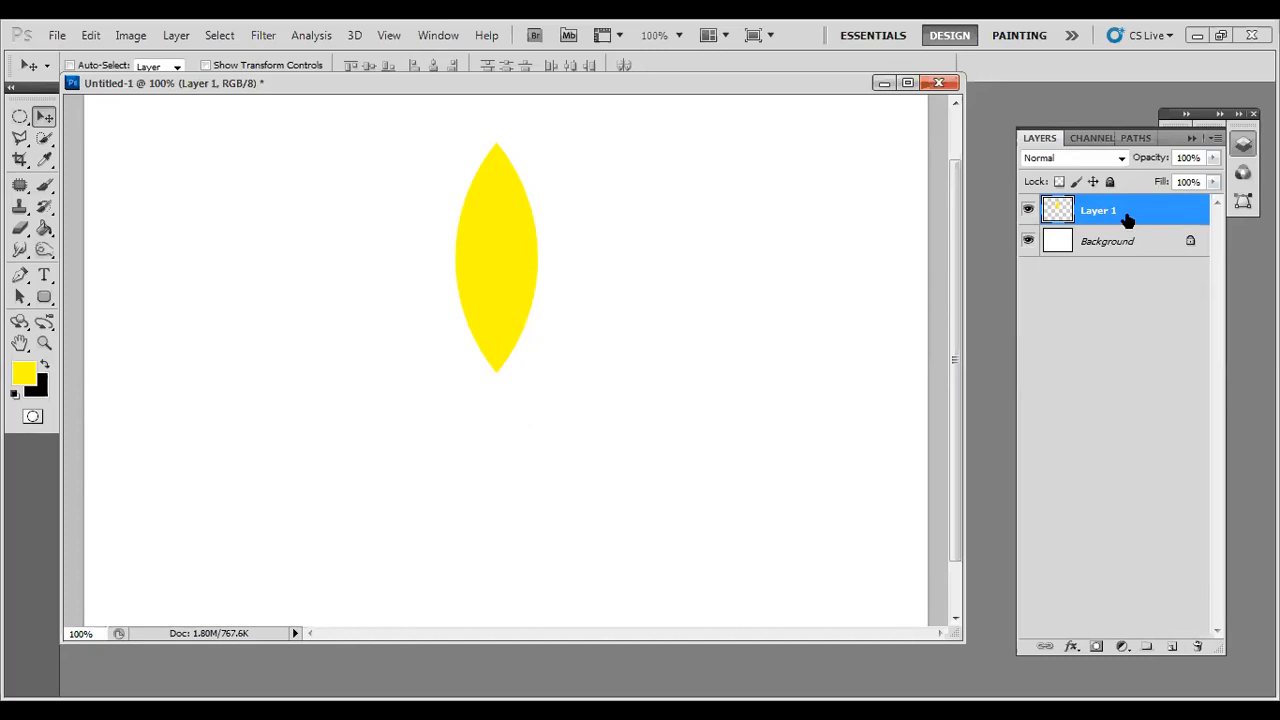
Duplicate the Layer 1 leaf and move the copy right so that it stands beside the original.
drag(1123, 214, 1172, 647)
key(ctrl+t)
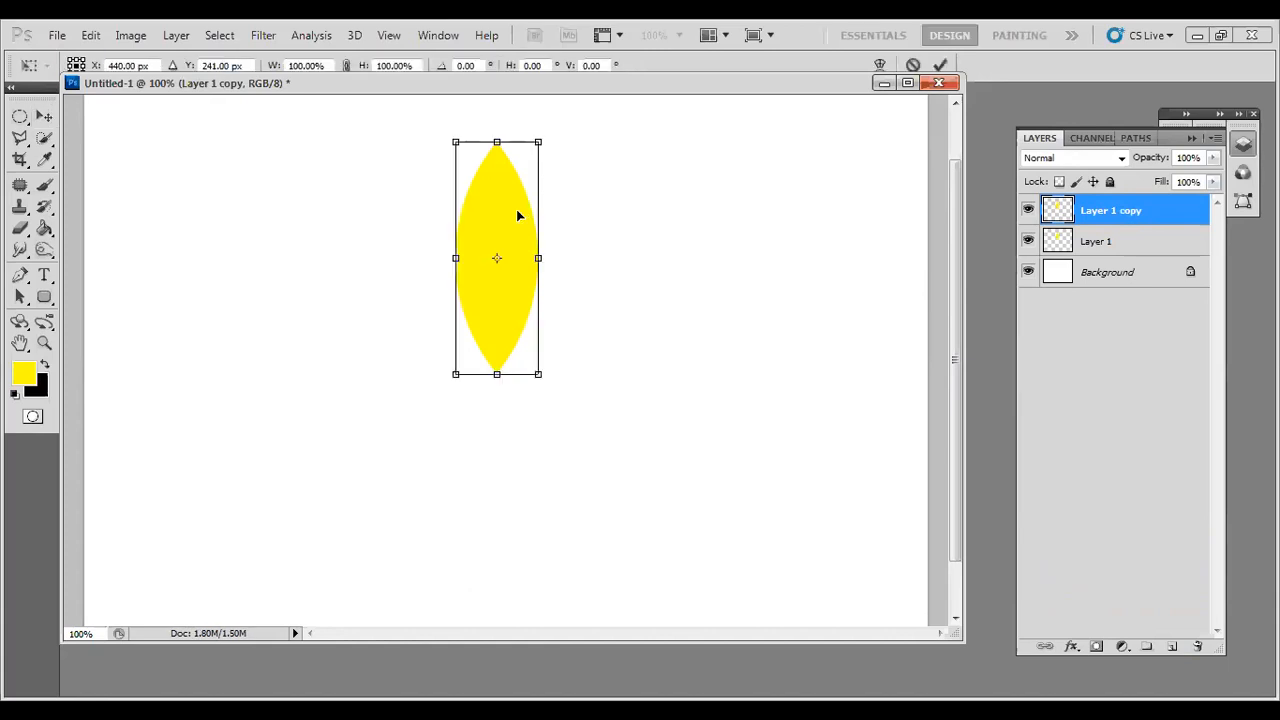
key(Return)
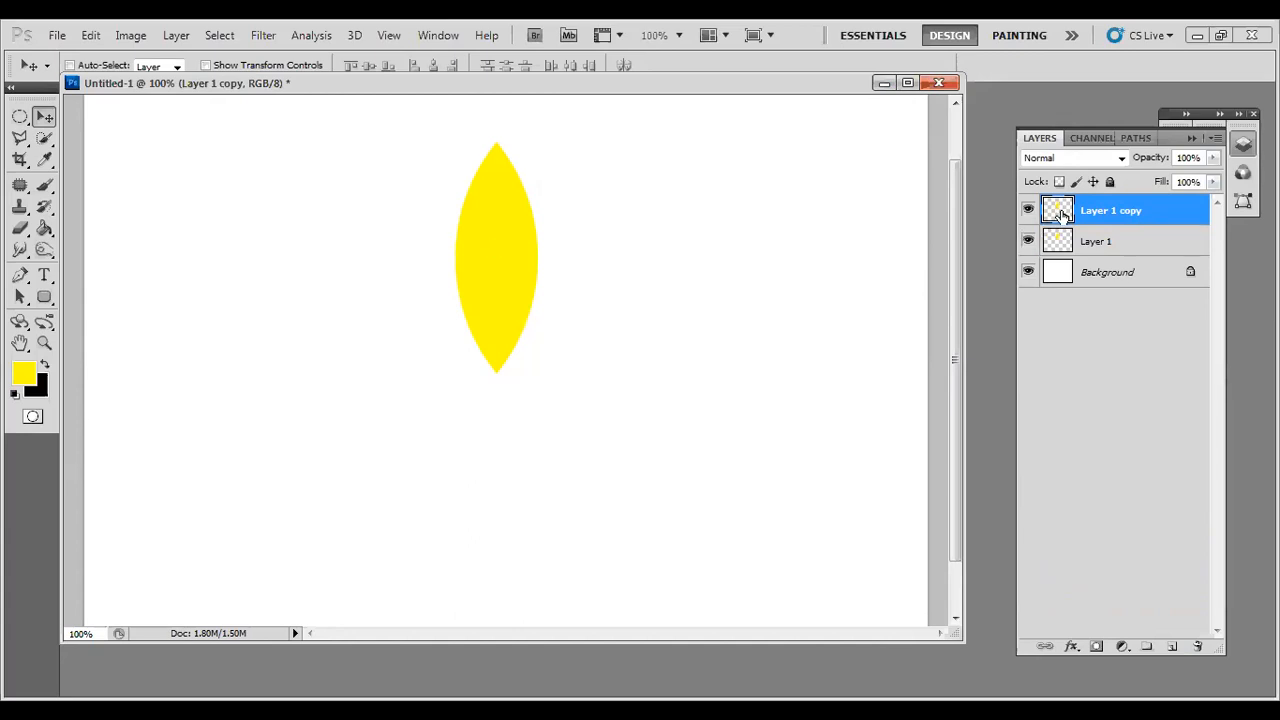
drag(522, 264, 608, 262)
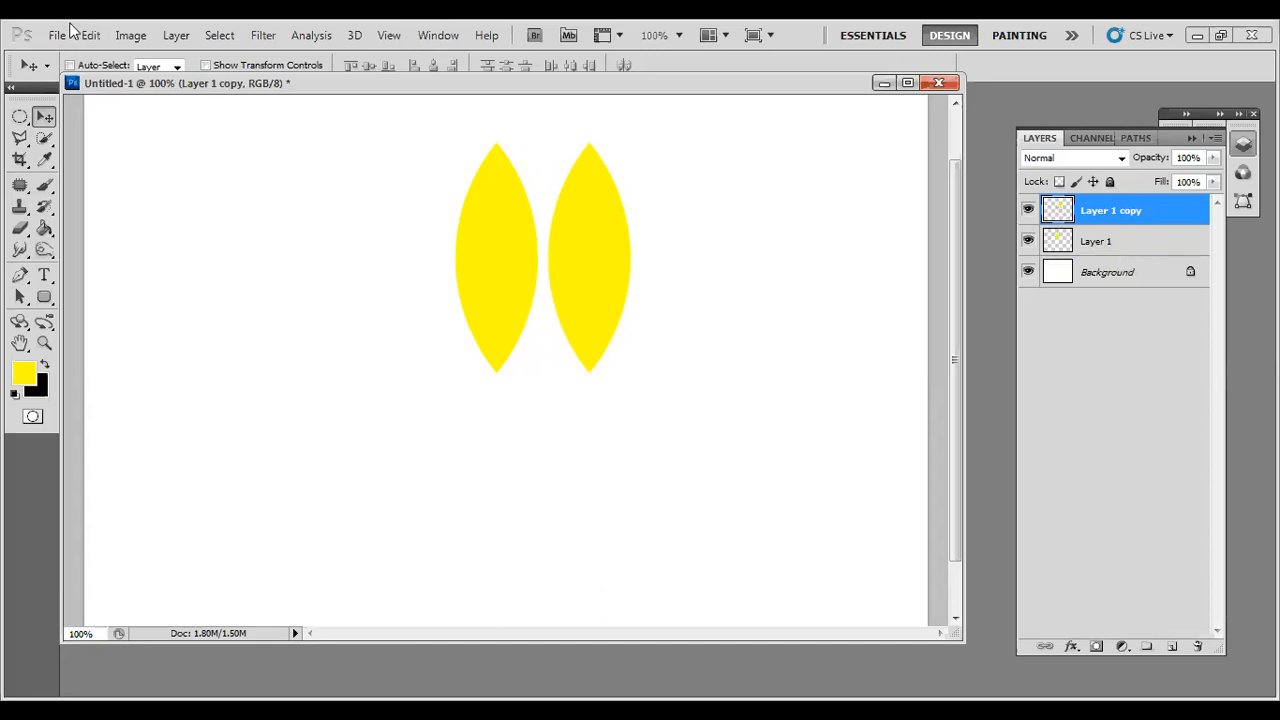
Try free-transforming the copied leaf to about 24% width and about 91% height, undoing each scaling.
key(alt+e)
click(130, 378)
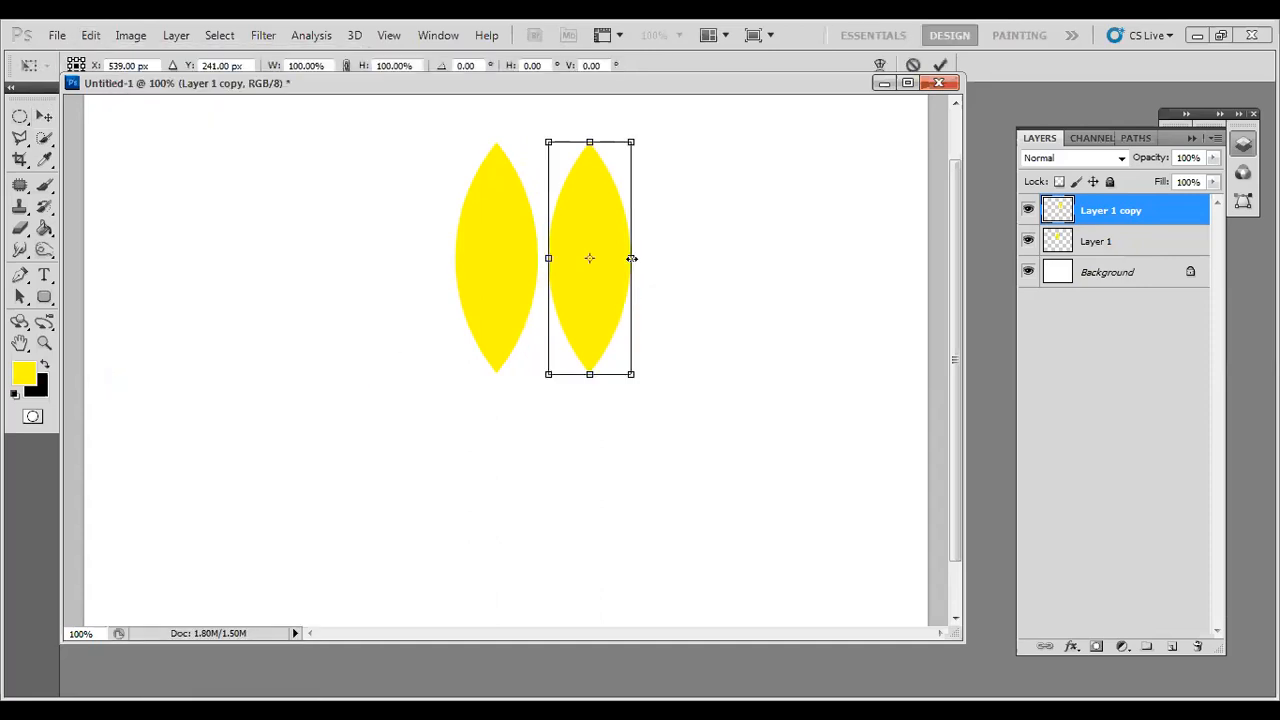
drag(632, 258, 769, 258)
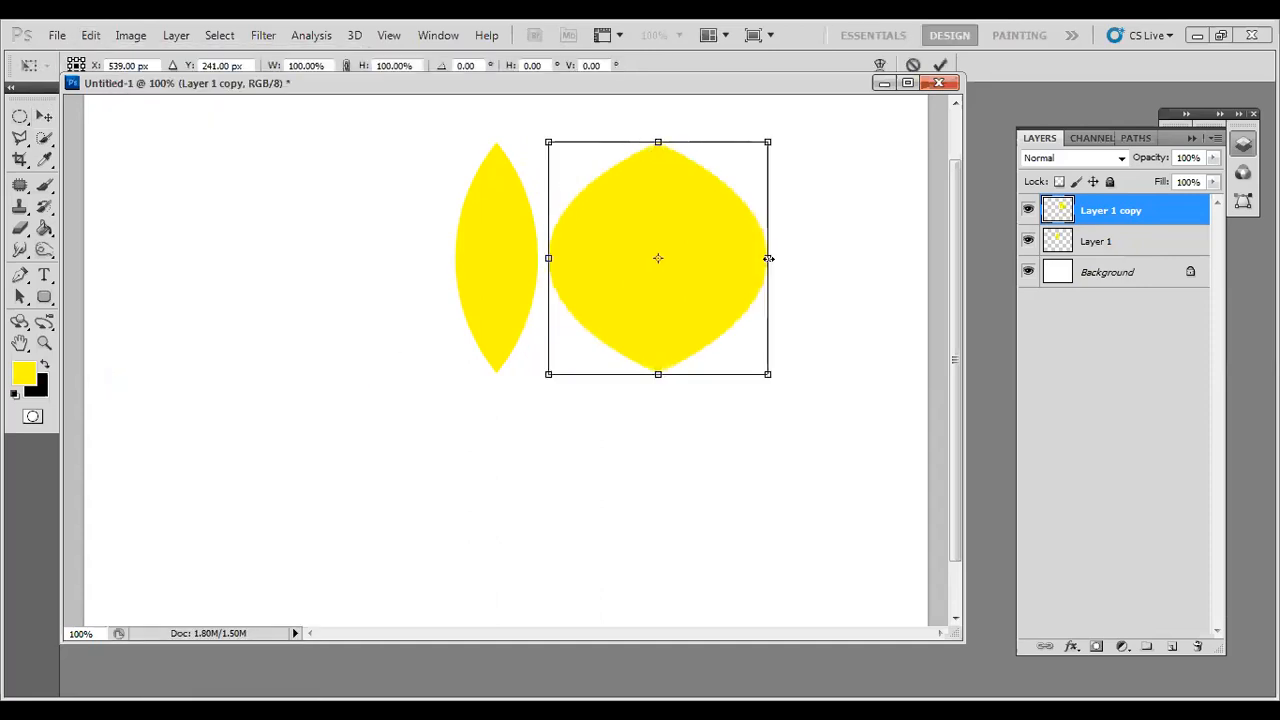
drag(769, 258, 569, 258)
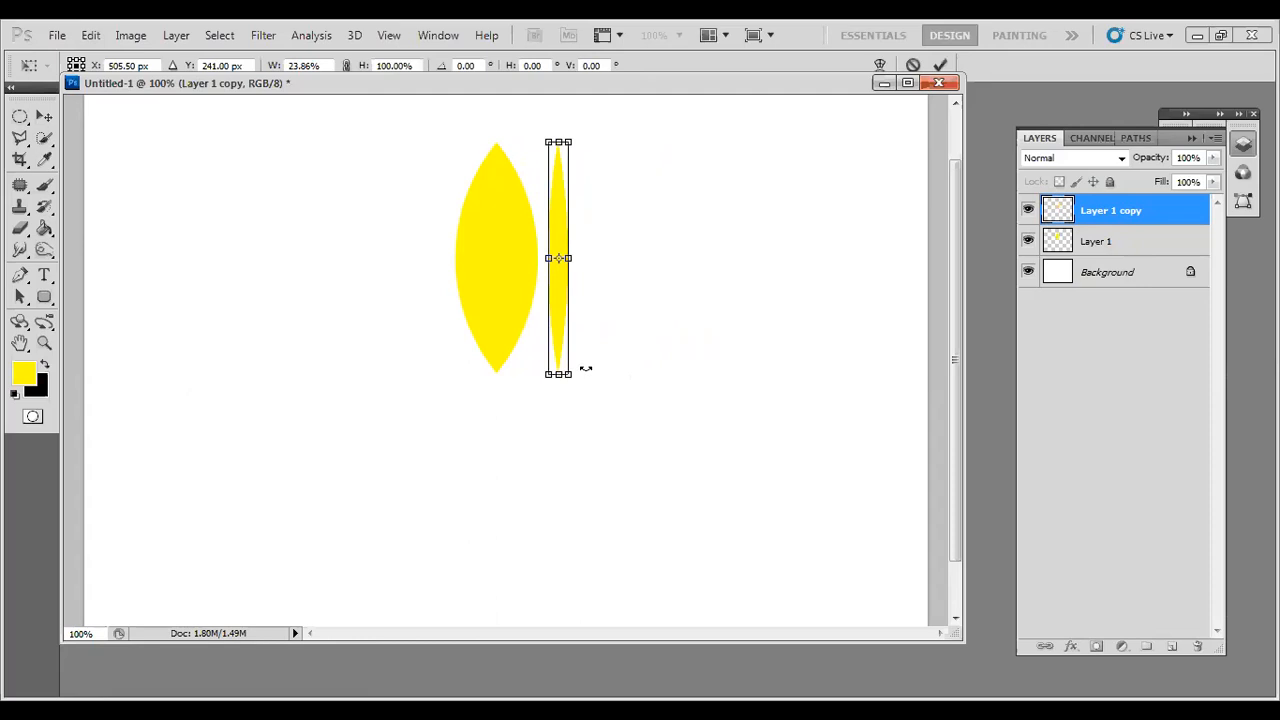
key(ctrl+z)
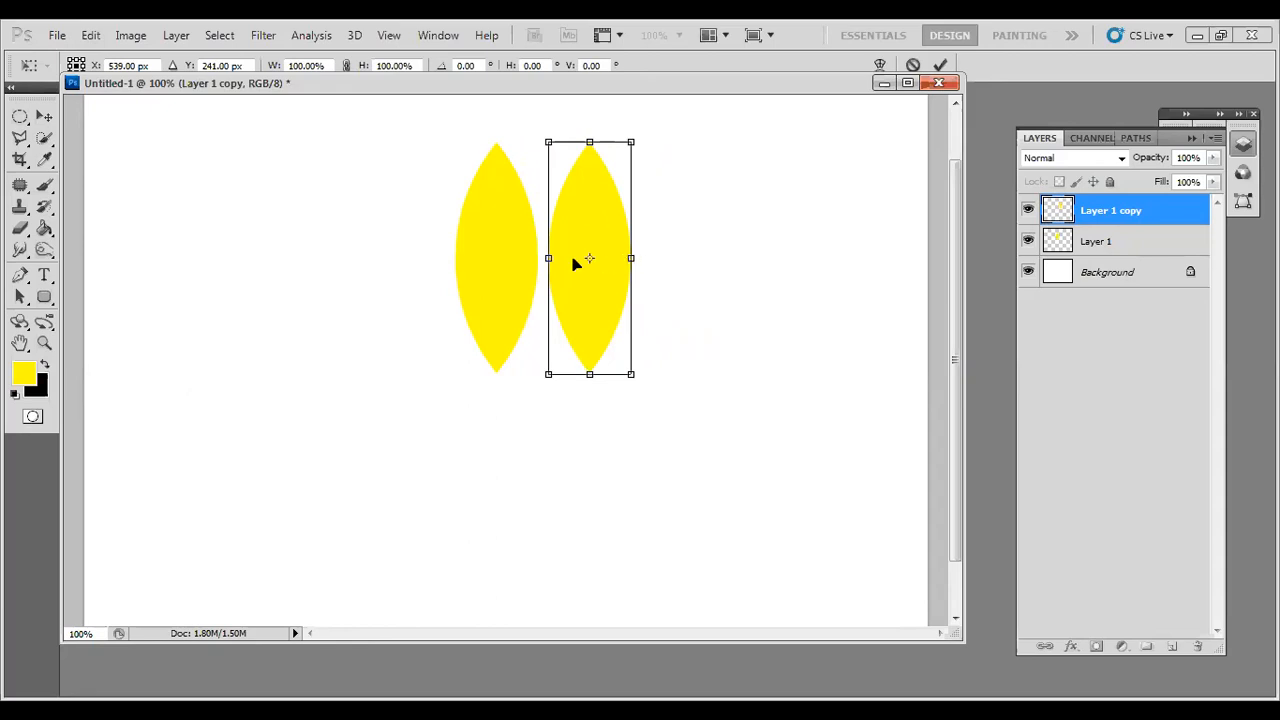
mouse_move(589, 141)
mouse_down()
mouse_move(588, 218)
mouse_move(589, 164)
mouse_up()
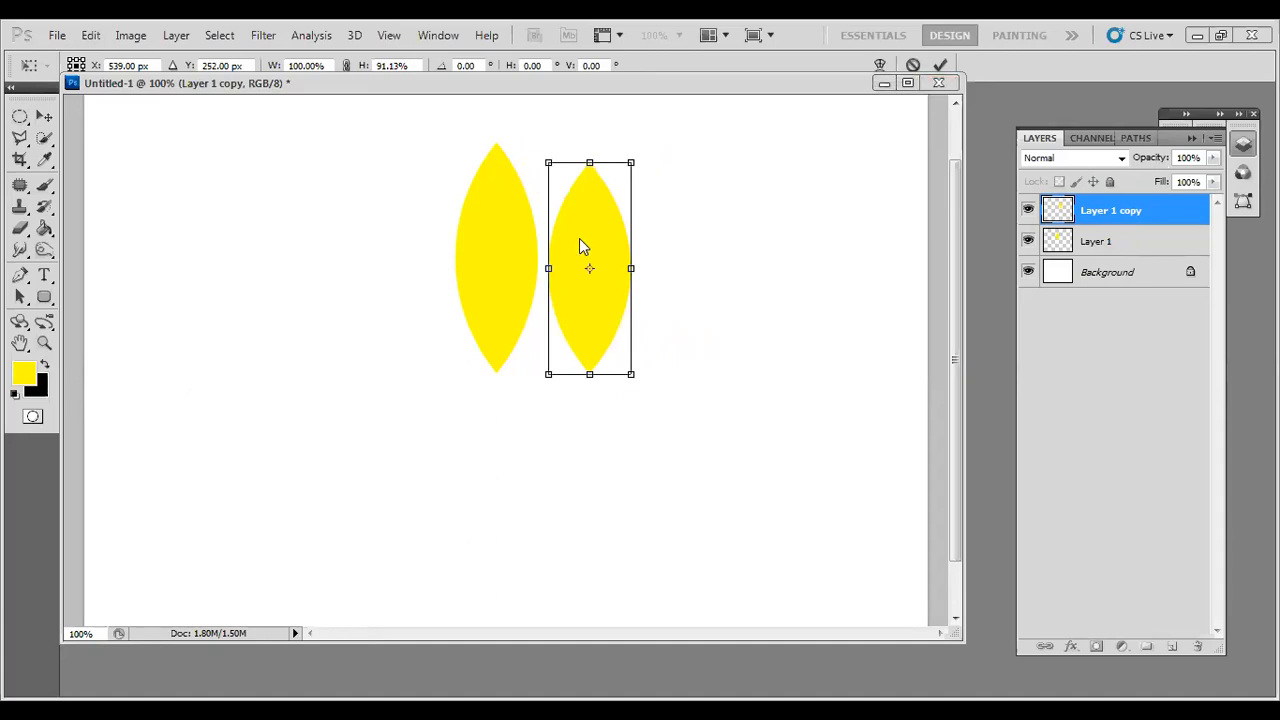
key(ctrl+z)
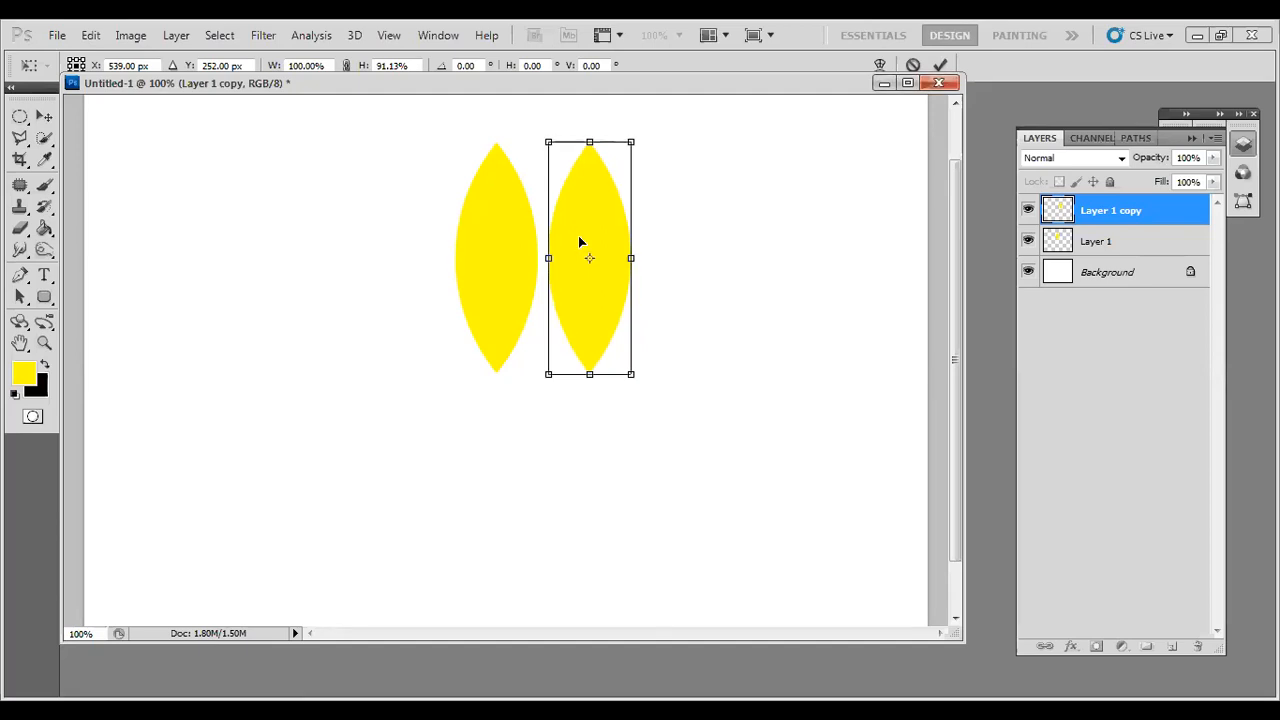
Try rotating the copied leaf to about -146° and moving its lower tip onto the original's lower tip.
drag(523, 391, 419, 325)
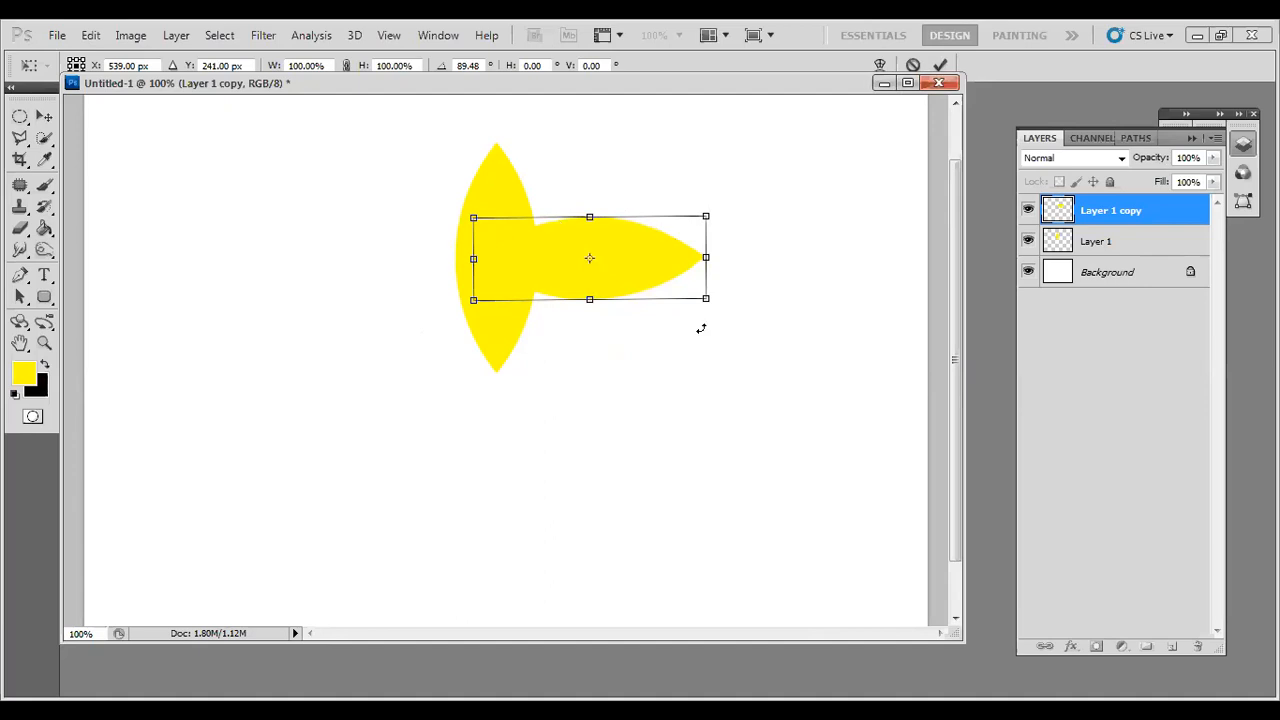
drag(712, 327, 460, 320)
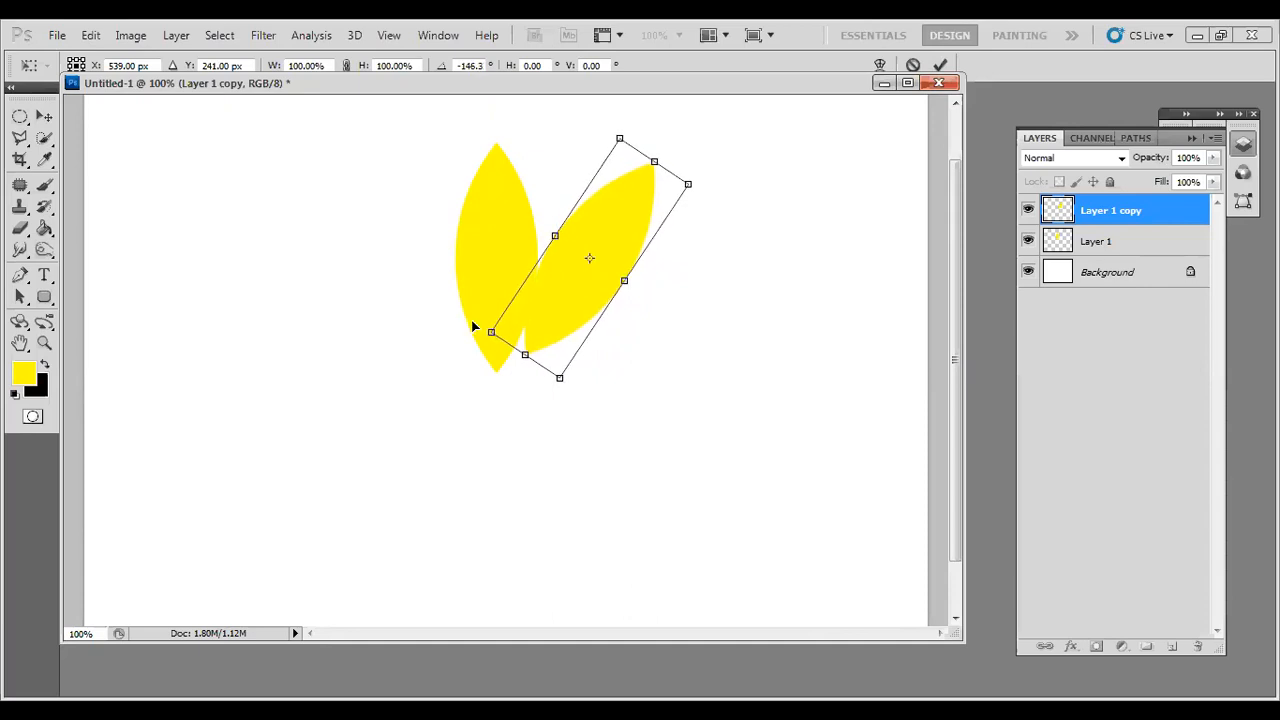
drag(549, 317, 525, 330)
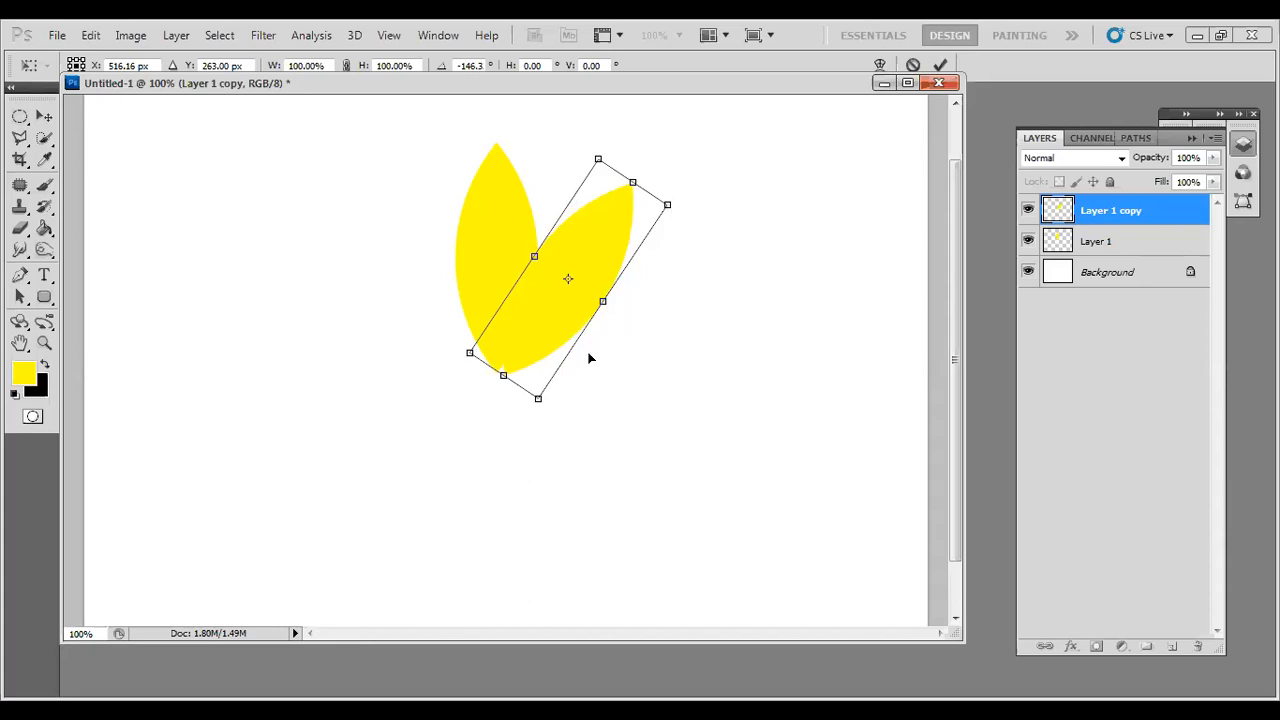
key(Escape)
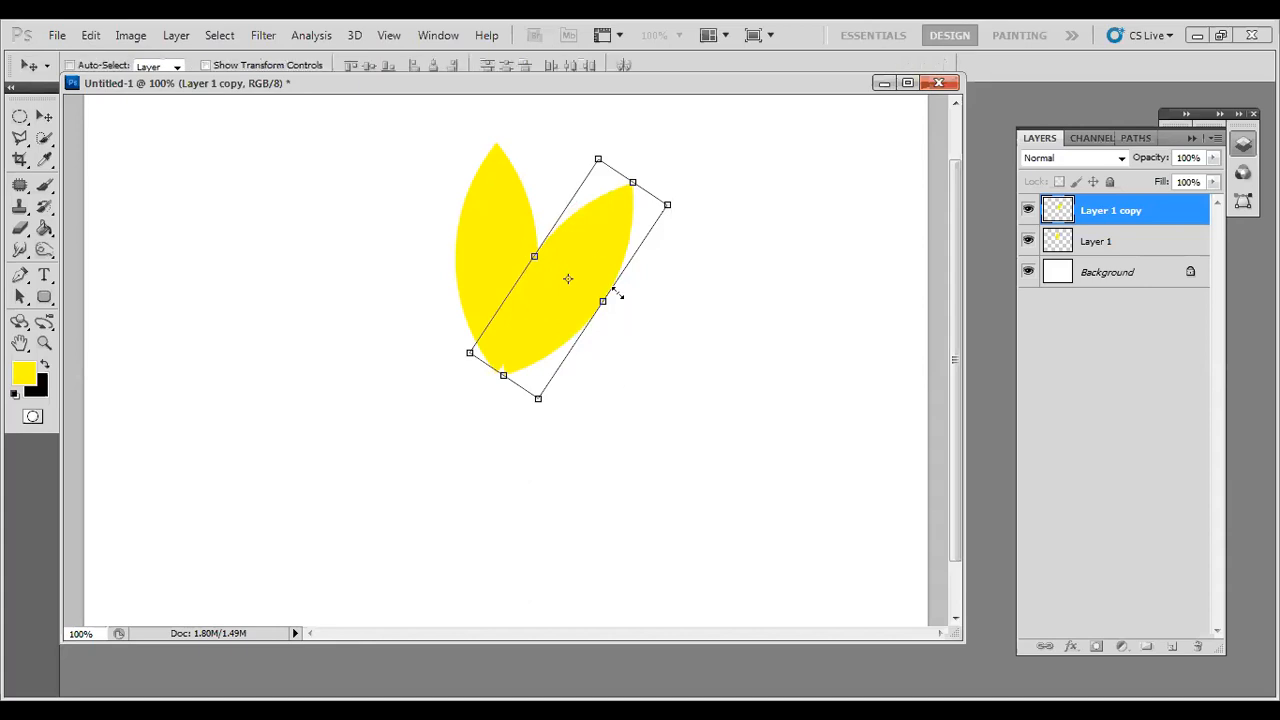
With Layer 1 copy hidden, move the Layer 1 leaf's transform pivot to its lower tip and test rotating around it.
click(1028, 210)
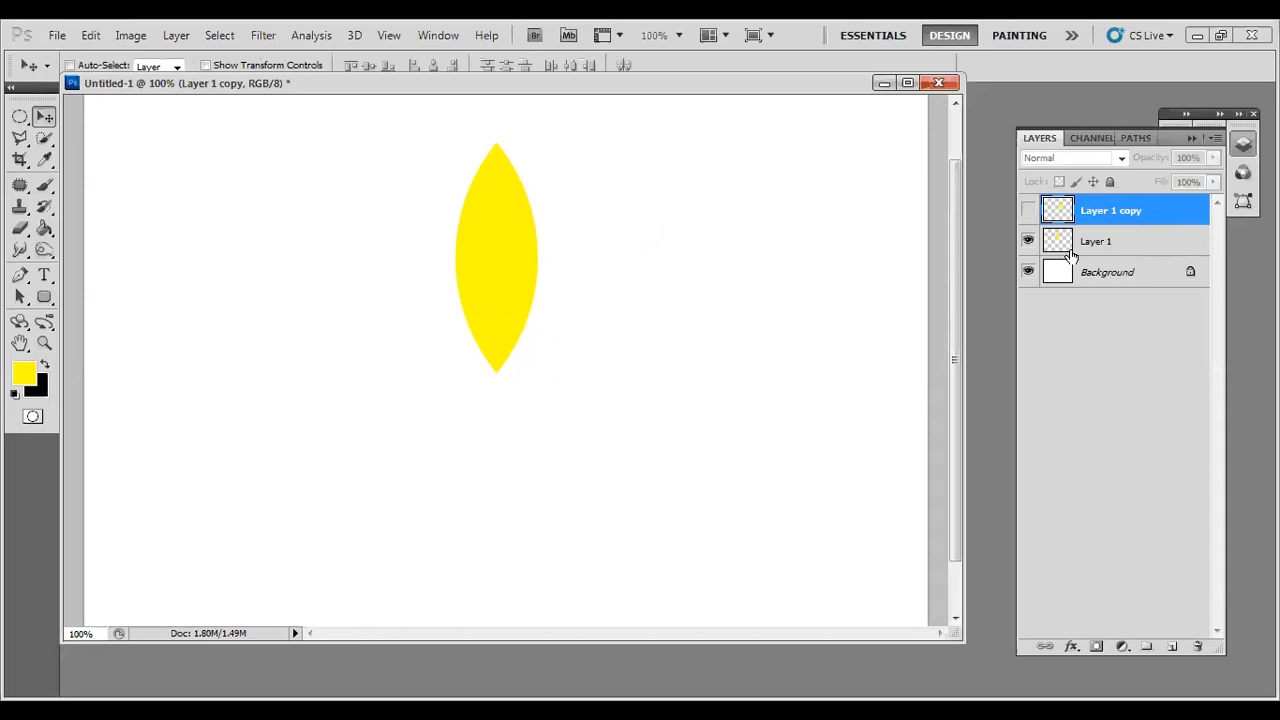
click(1108, 244)
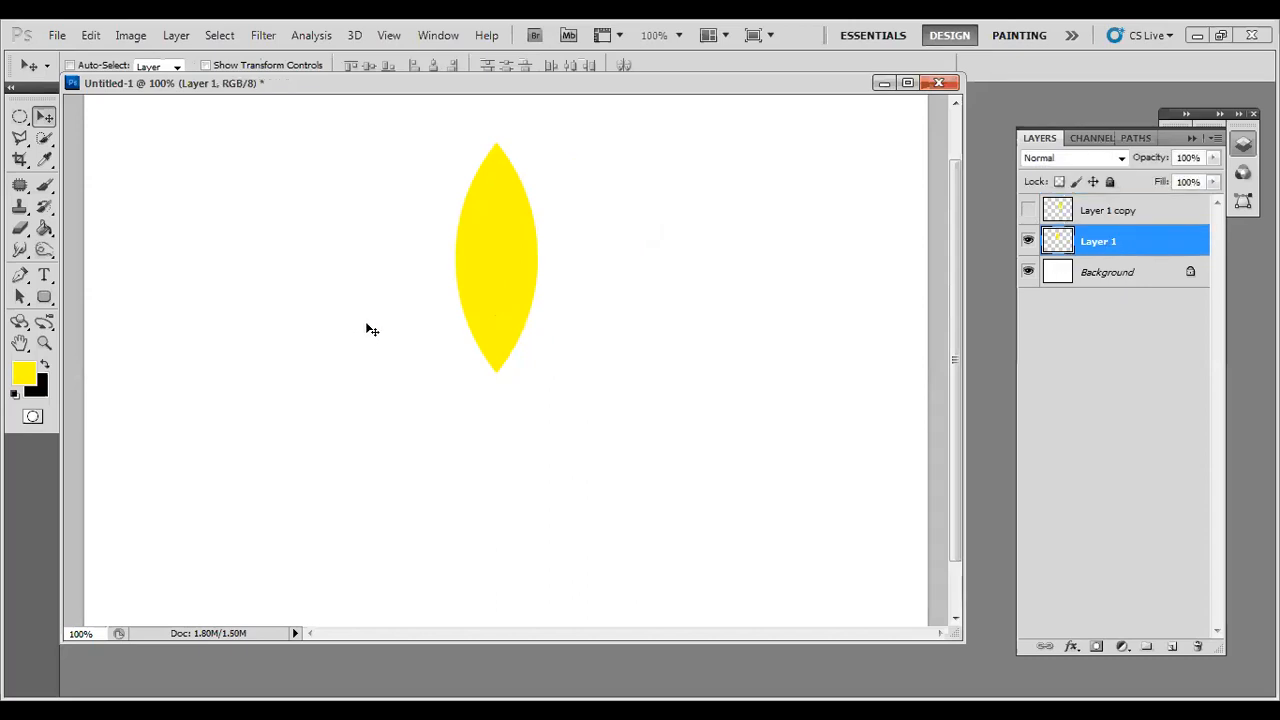
key(ctrl+t)
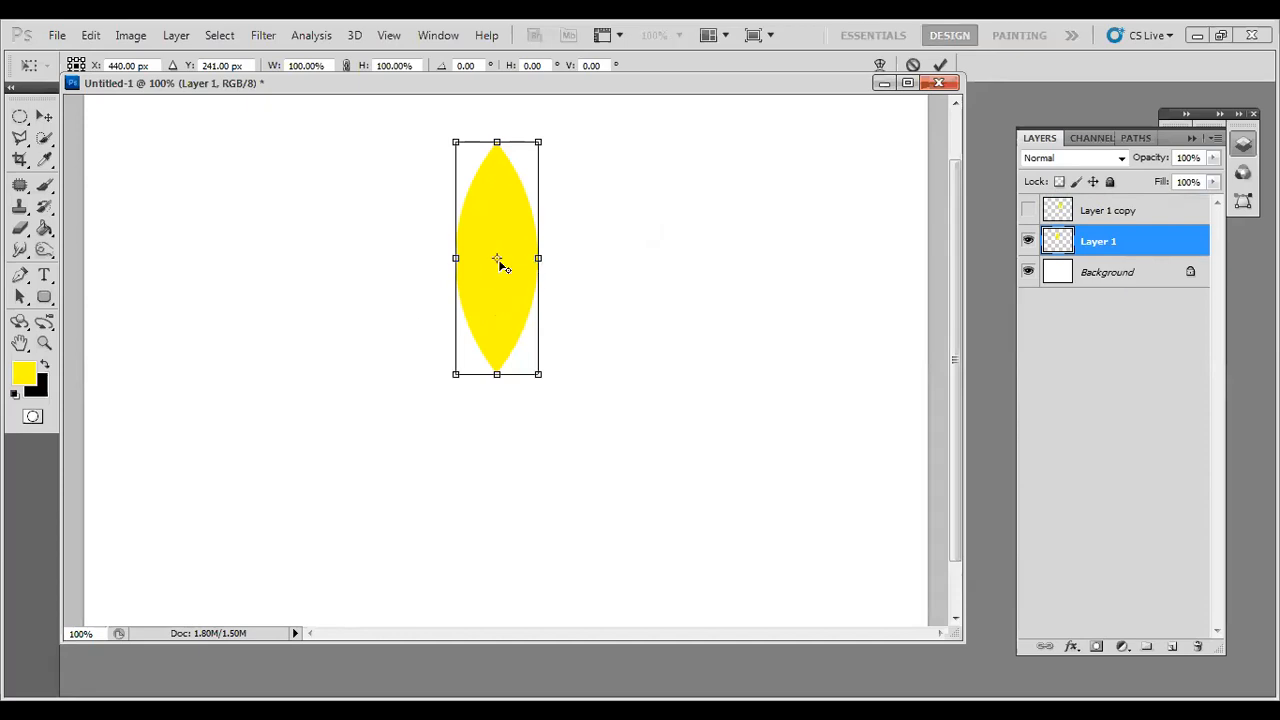
drag(500, 261, 500, 375)
drag(566, 142, 627, 211)
drag(642, 258, 530, 239)
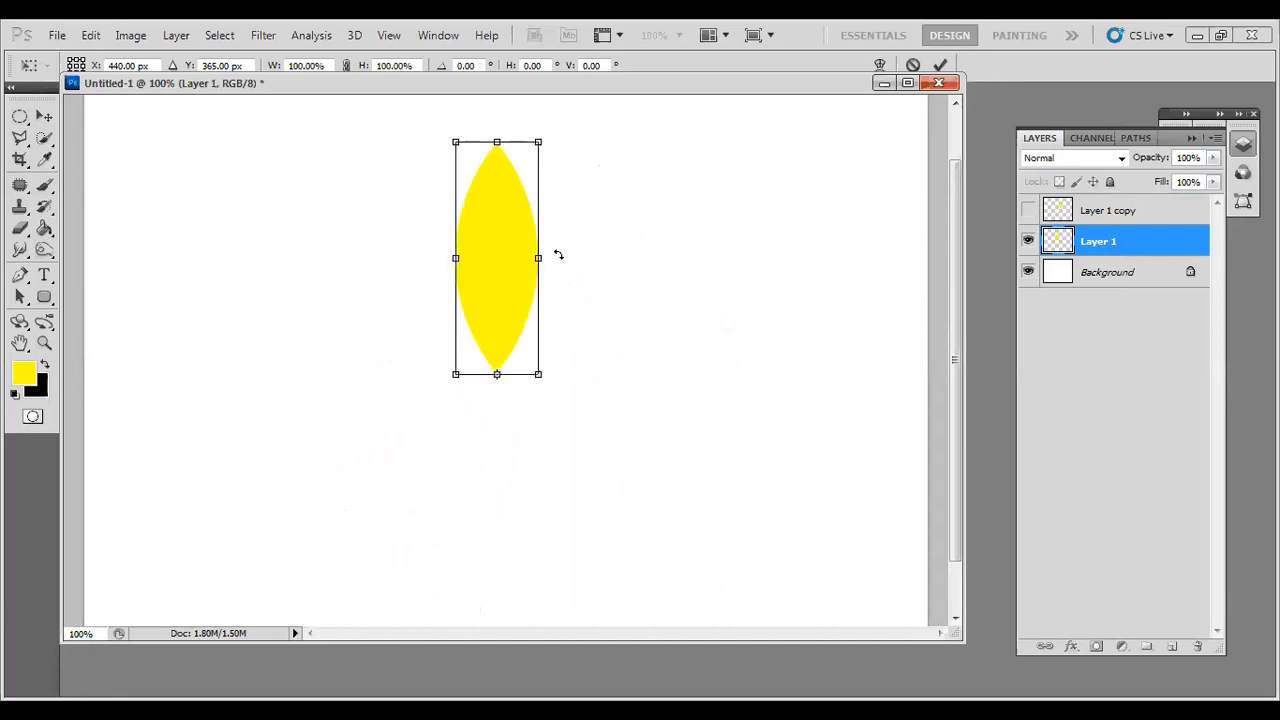
key(Return)
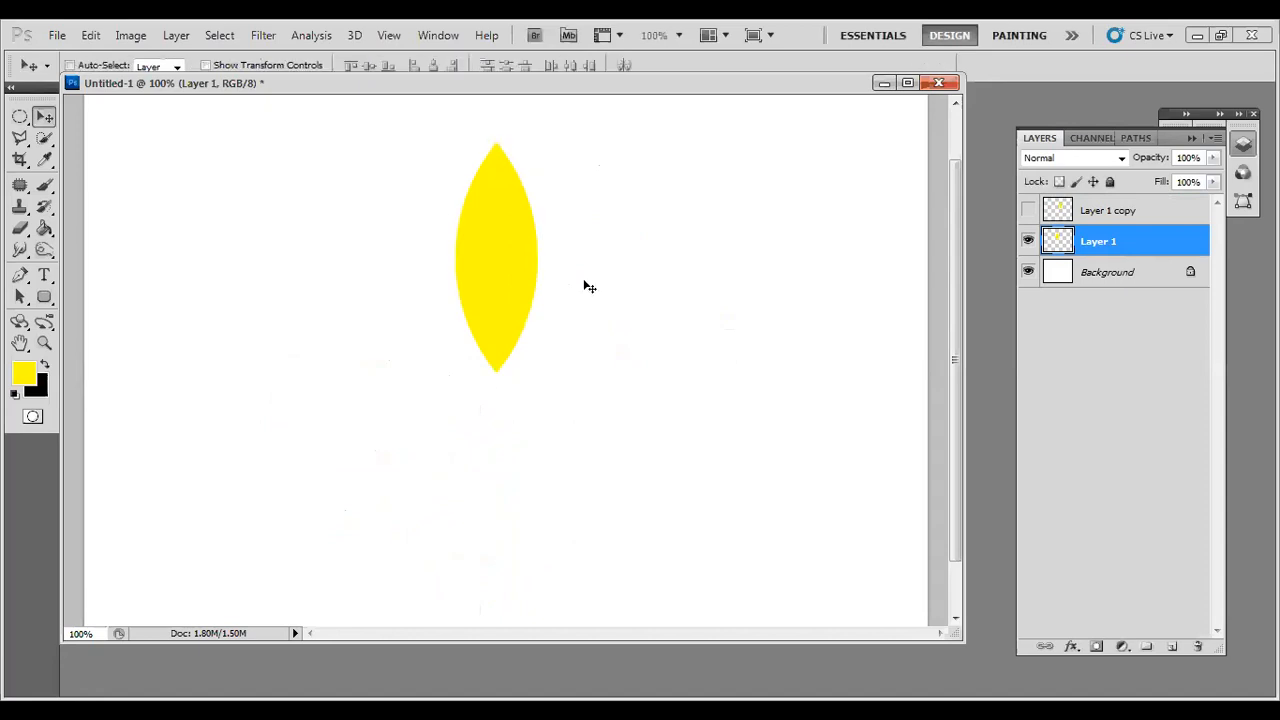
Show Layer 1 copy again and delete that layer.
click(1113, 217)
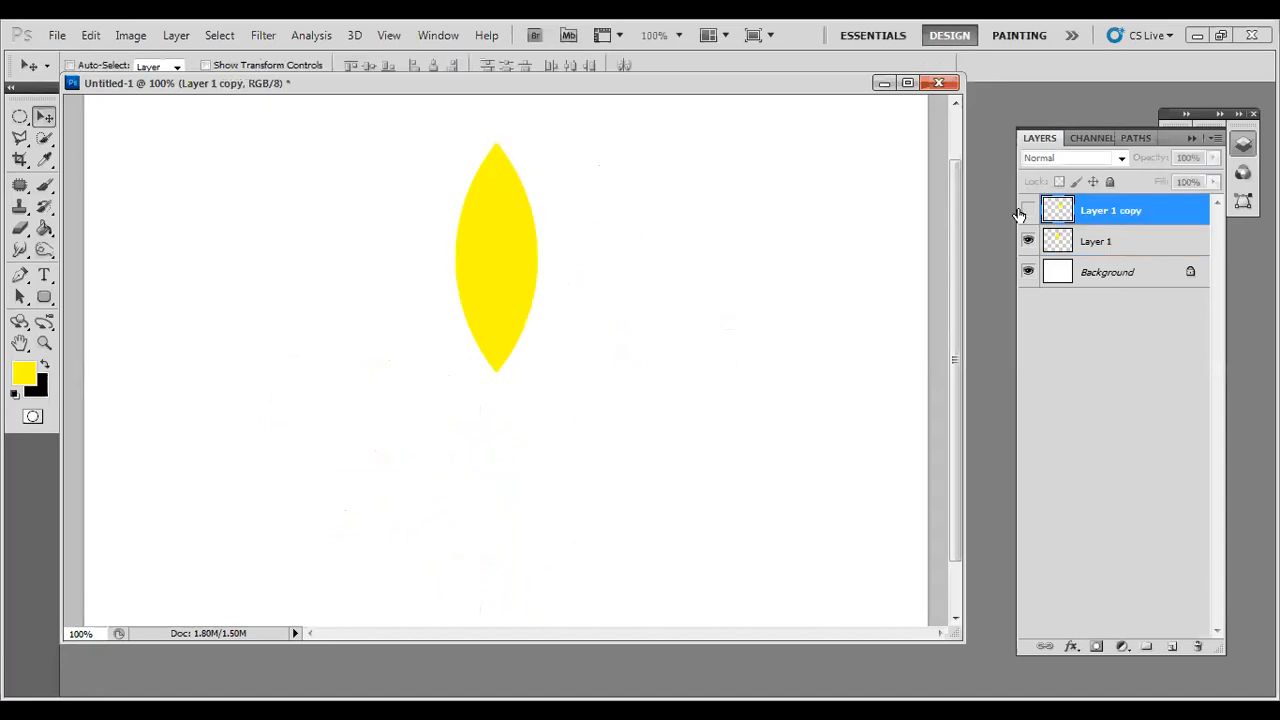
click(1028, 210)
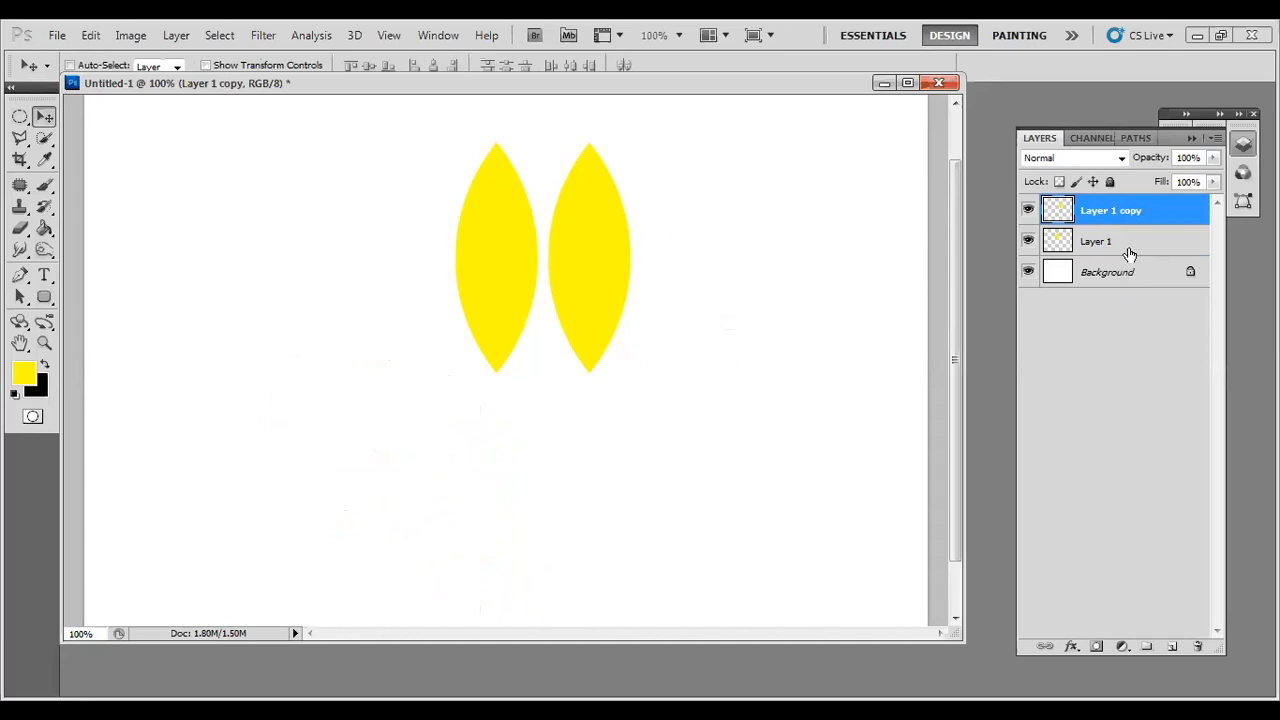
drag(1121, 220, 1198, 645)
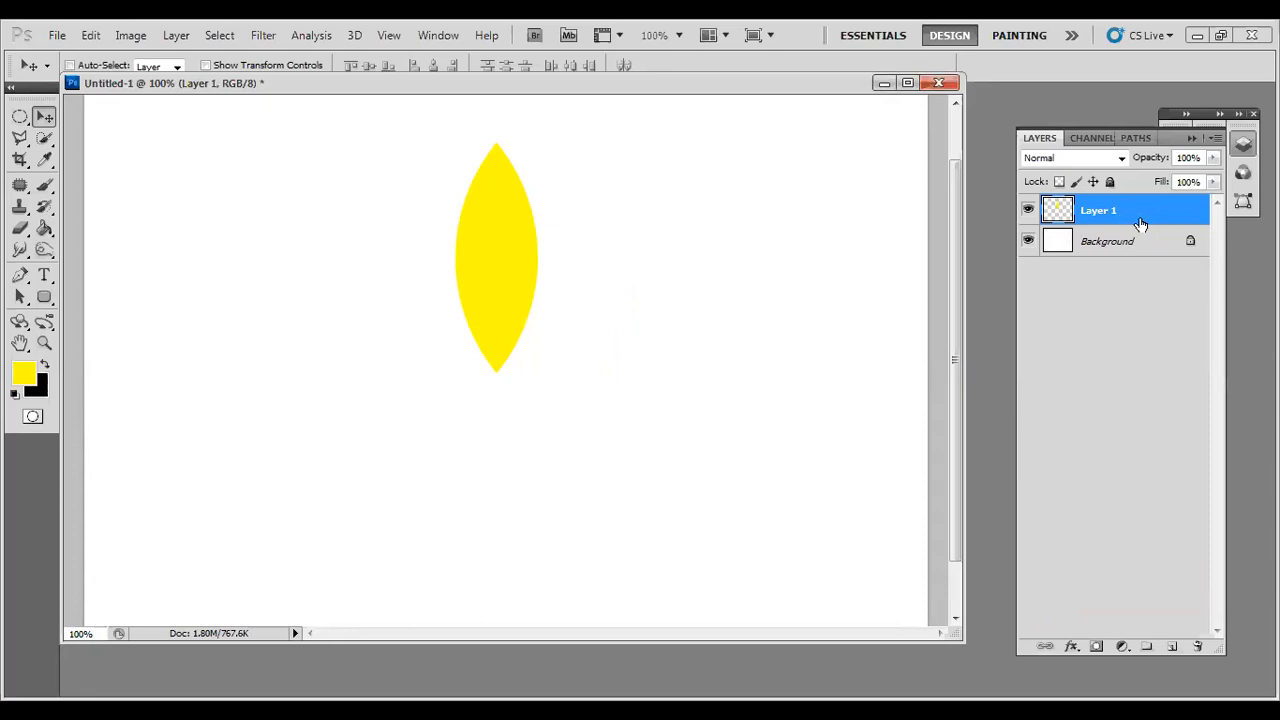
Duplicate the Layer 1 leaf and rotate the copy about 72° clockwise around its lower tip.
drag(1140, 229, 1169, 647)
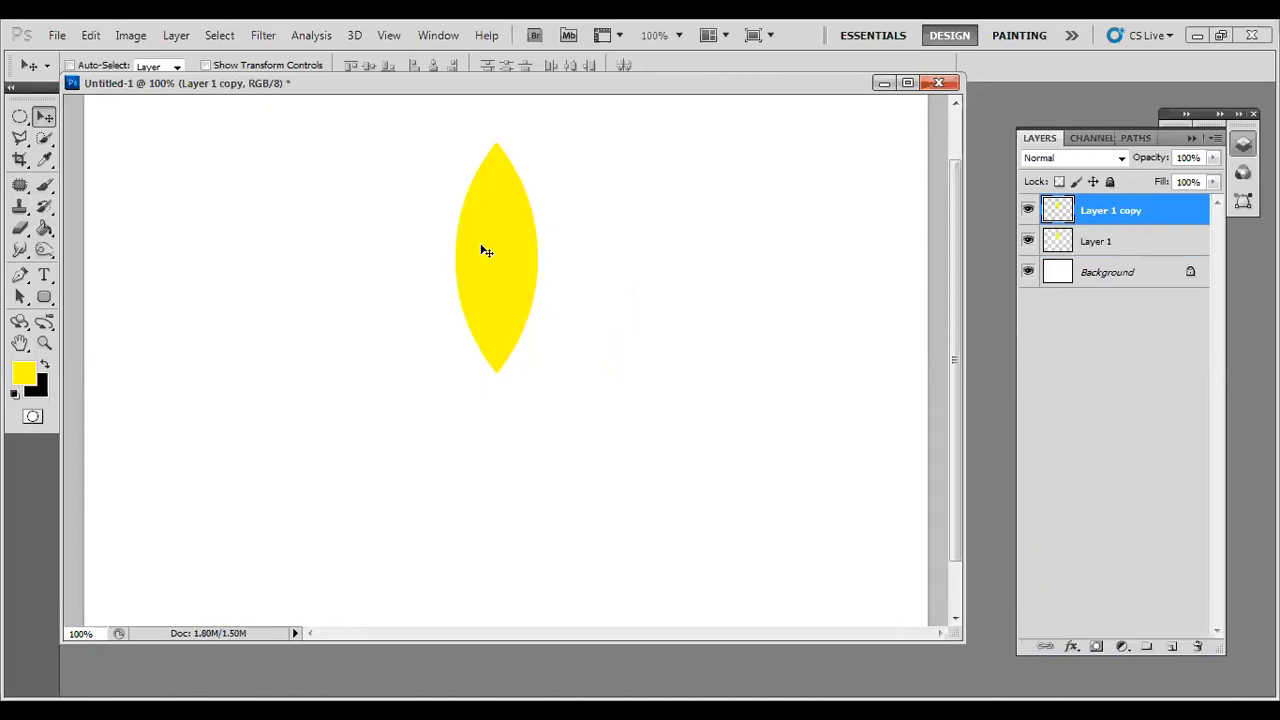
key(ctrl+t)
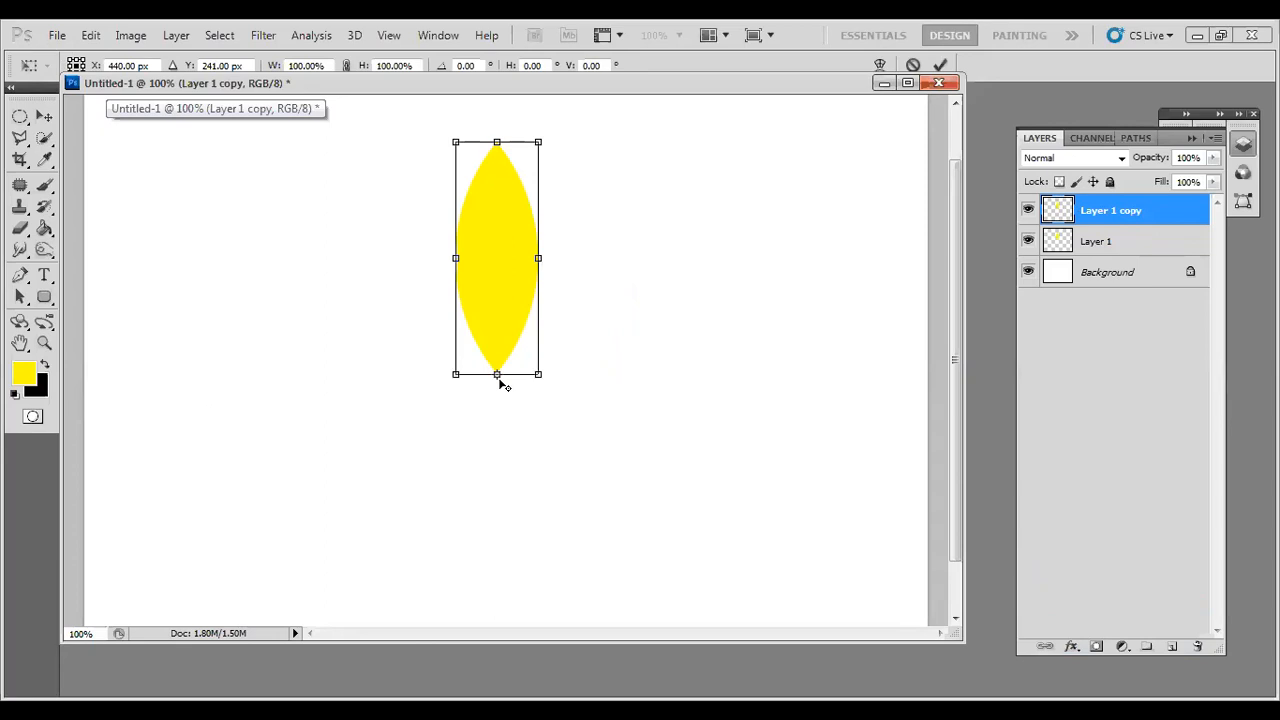
drag(550, 138, 693, 355)
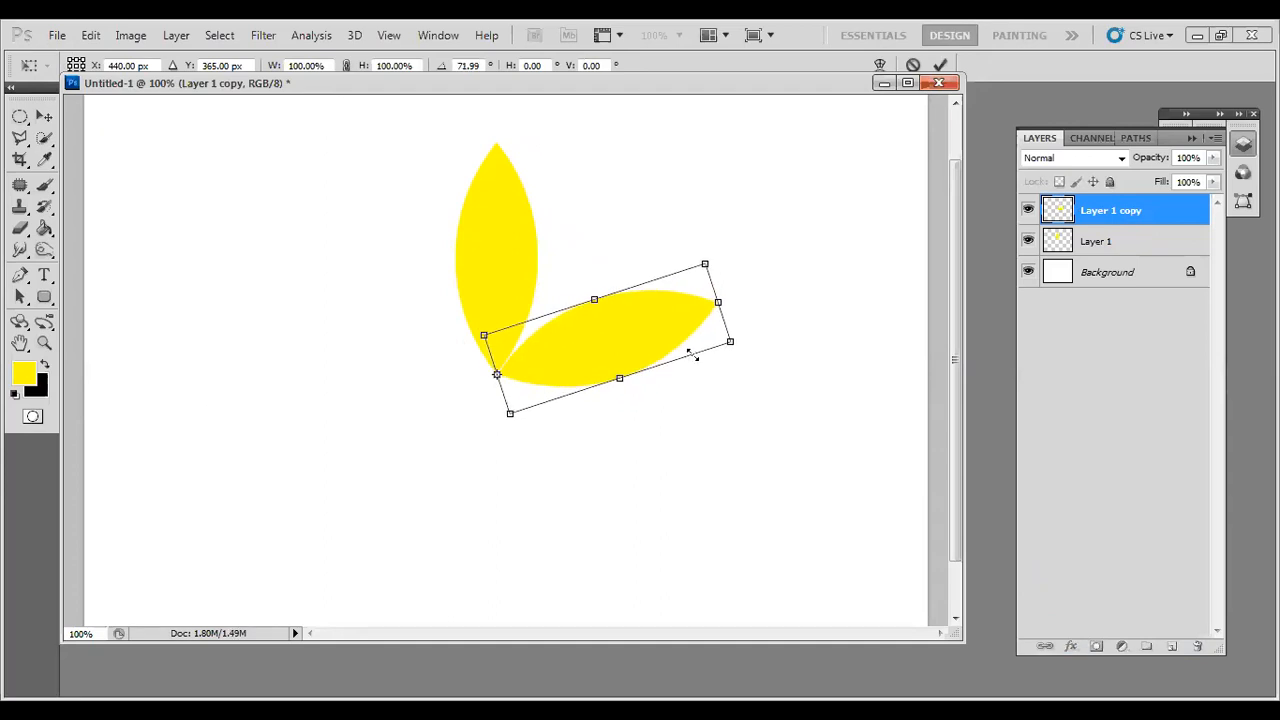
click(940, 65)
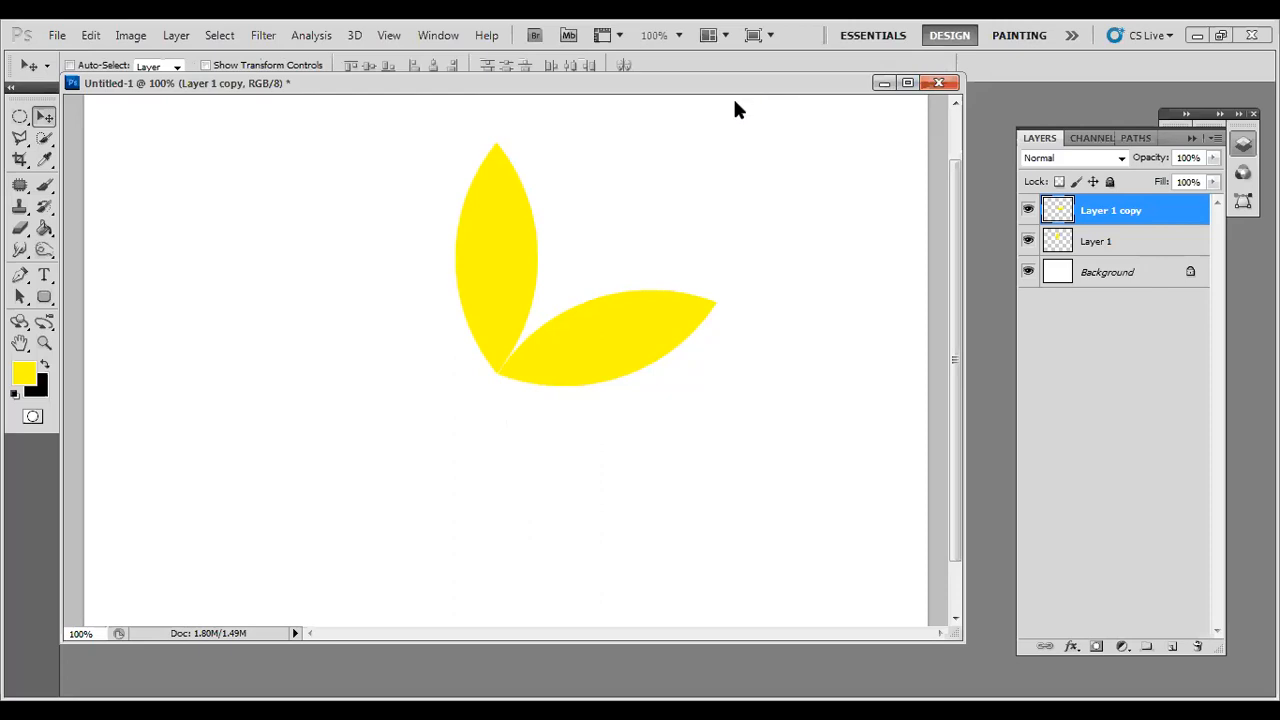
Duplicate Layer 1 and Layer 1 copy together and rotate the duplicates about 165° around the leaves' shared tip.
shift+click(1118, 243)
drag(1136, 247, 1167, 646)
key(ctrl+t)
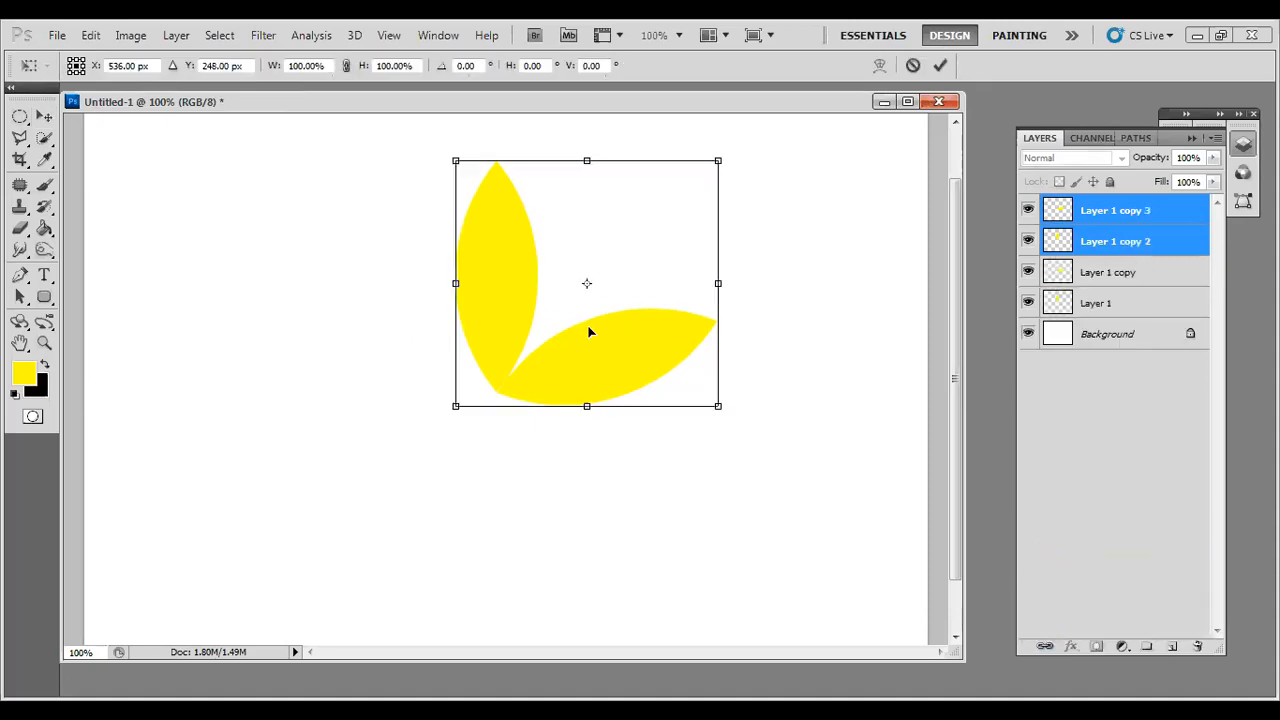
drag(586, 284, 496, 391)
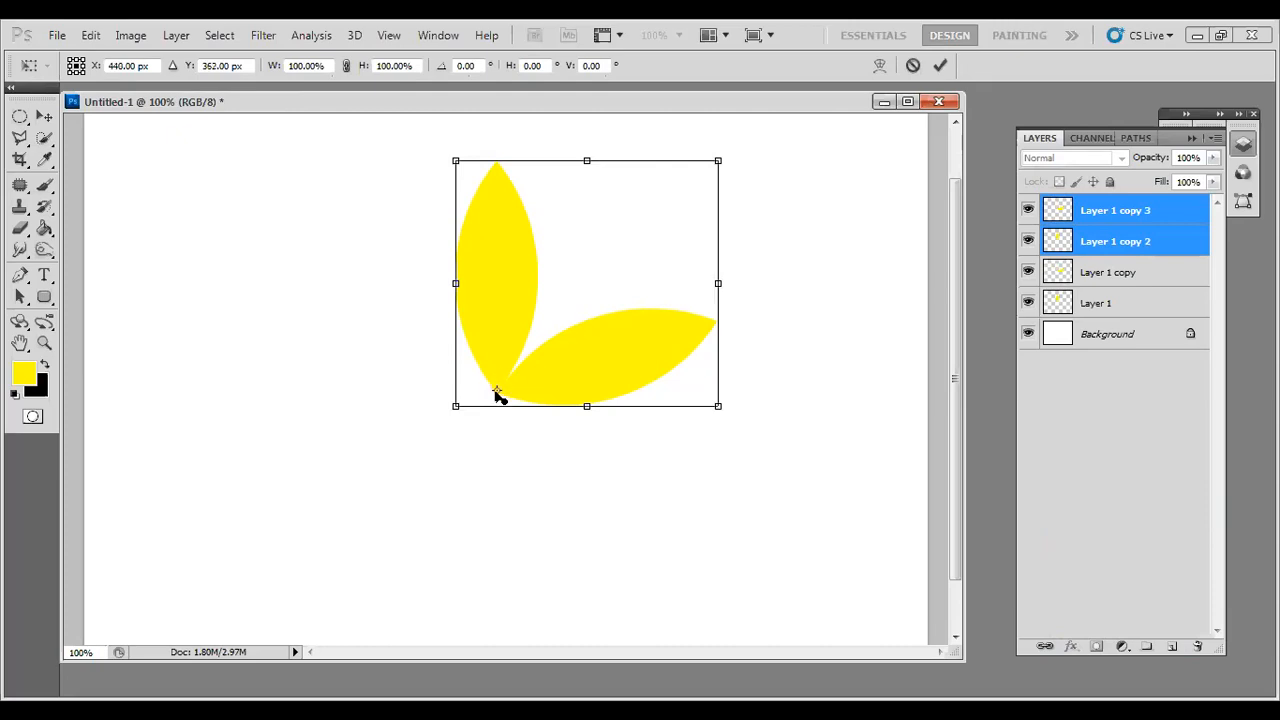
drag(734, 161, 389, 557)
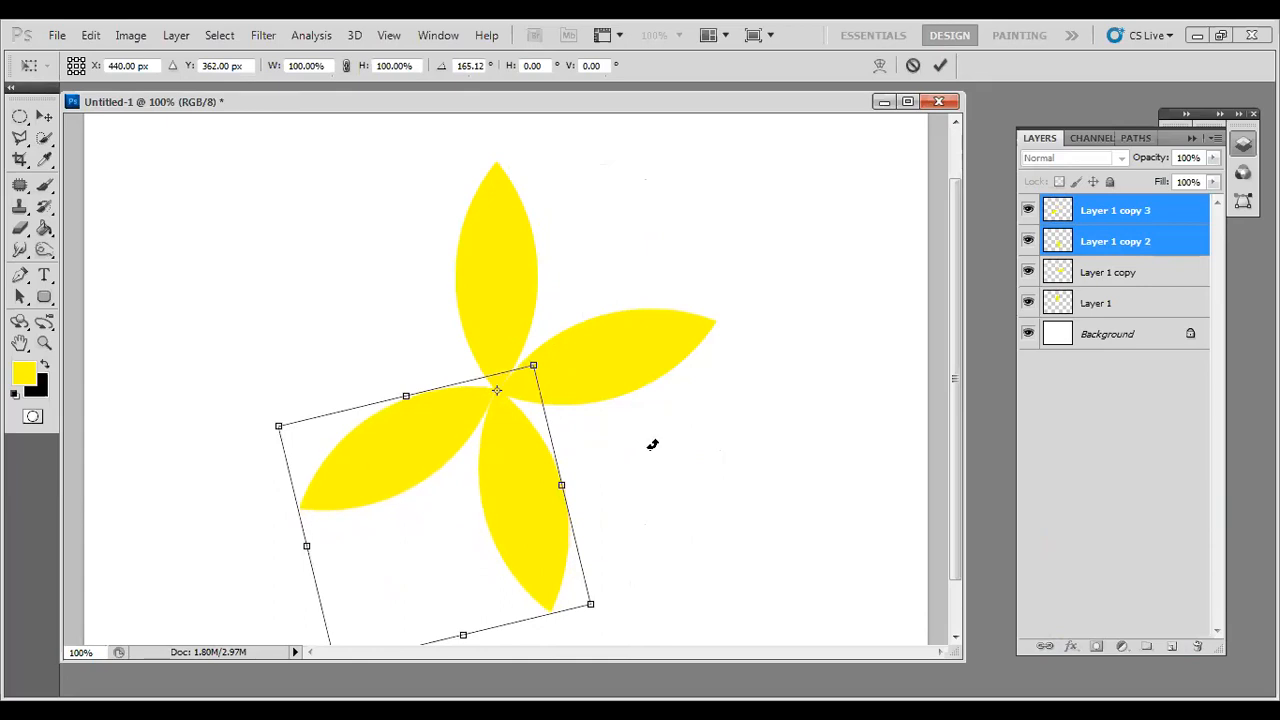
click(940, 66)
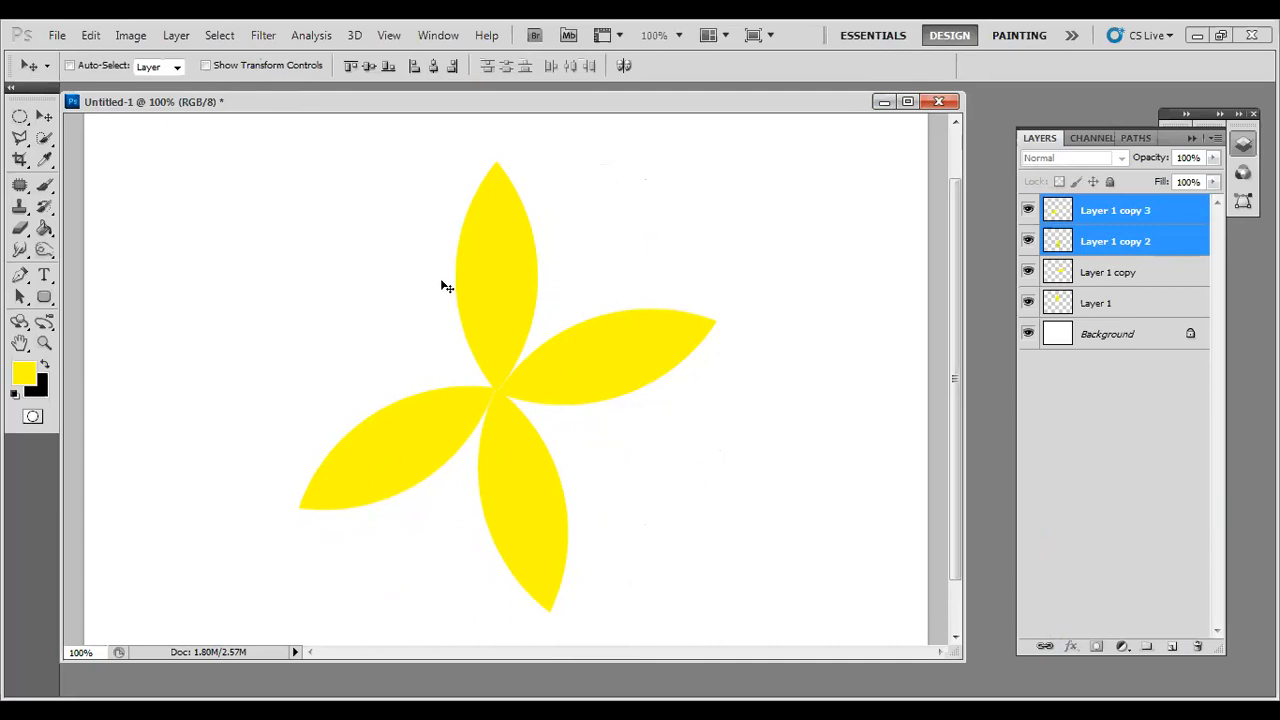
Duplicate the lower-left leaf on Layer 1 copy 3 and rotate the duplicate about 59° around the flower's center.
click(1147, 252)
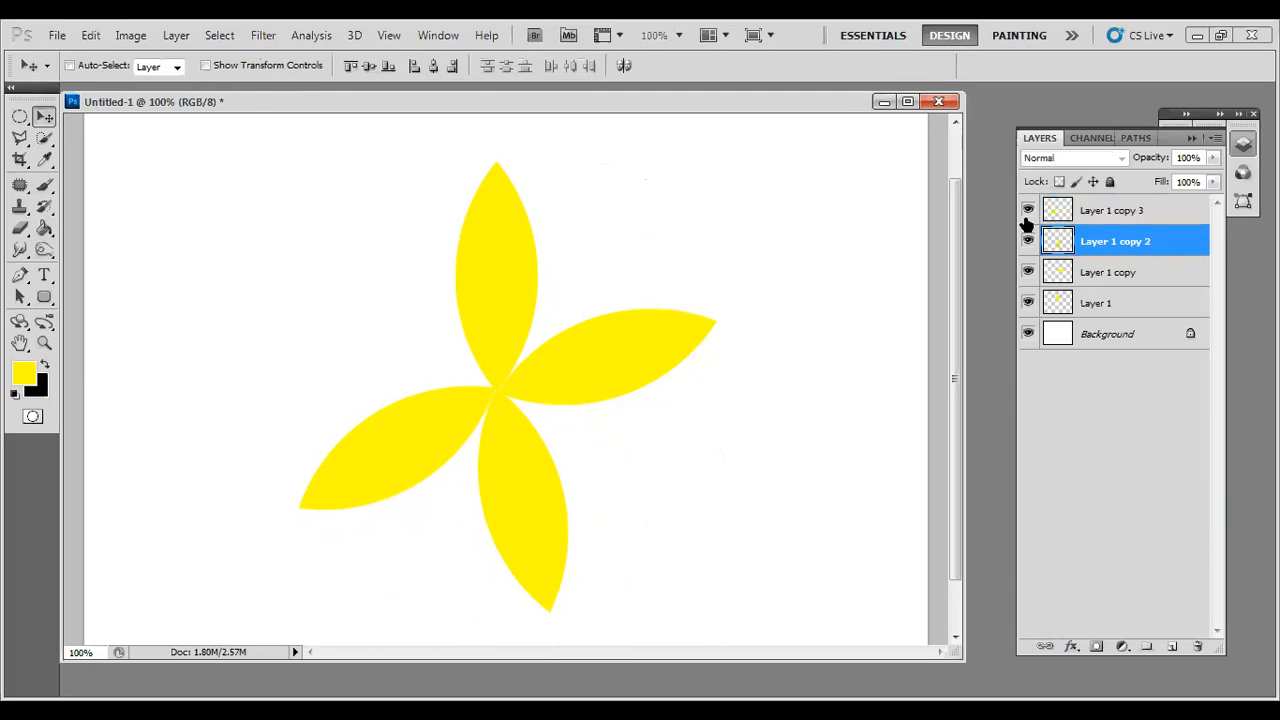
click(1027, 211)
click(1027, 211)
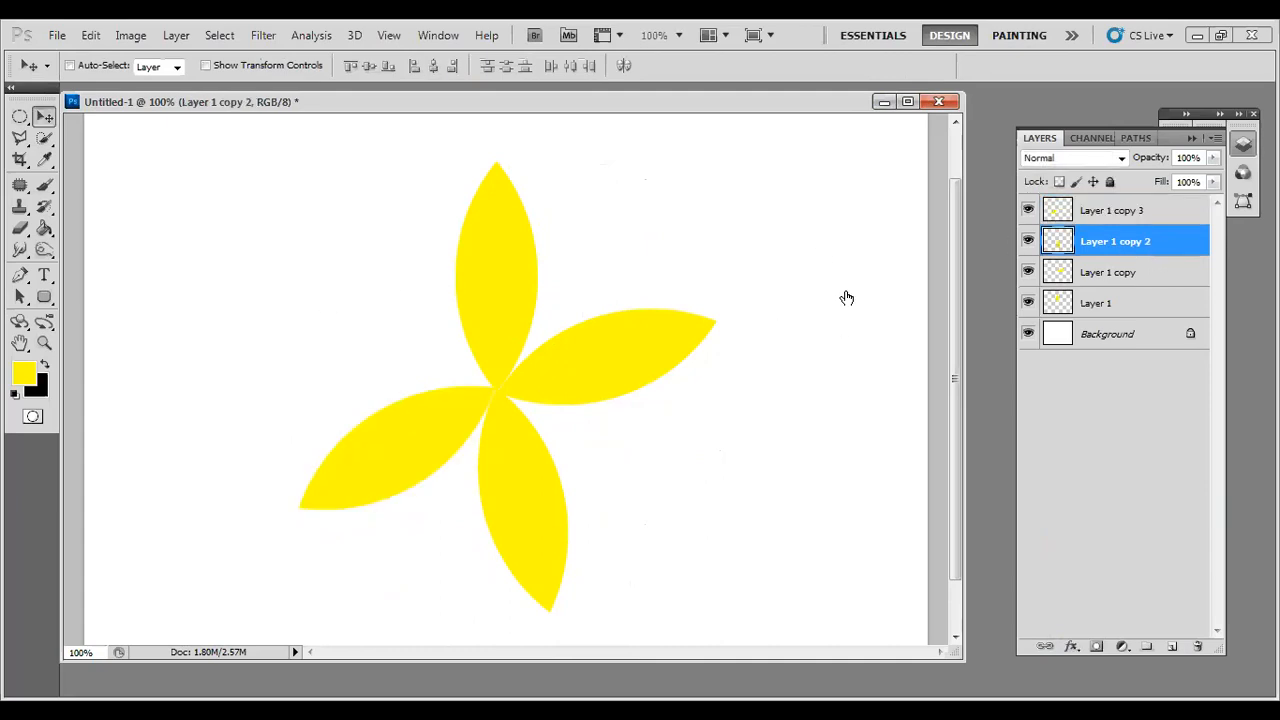
click(1147, 214)
drag(1147, 217, 1173, 645)
key(ctrl+t)
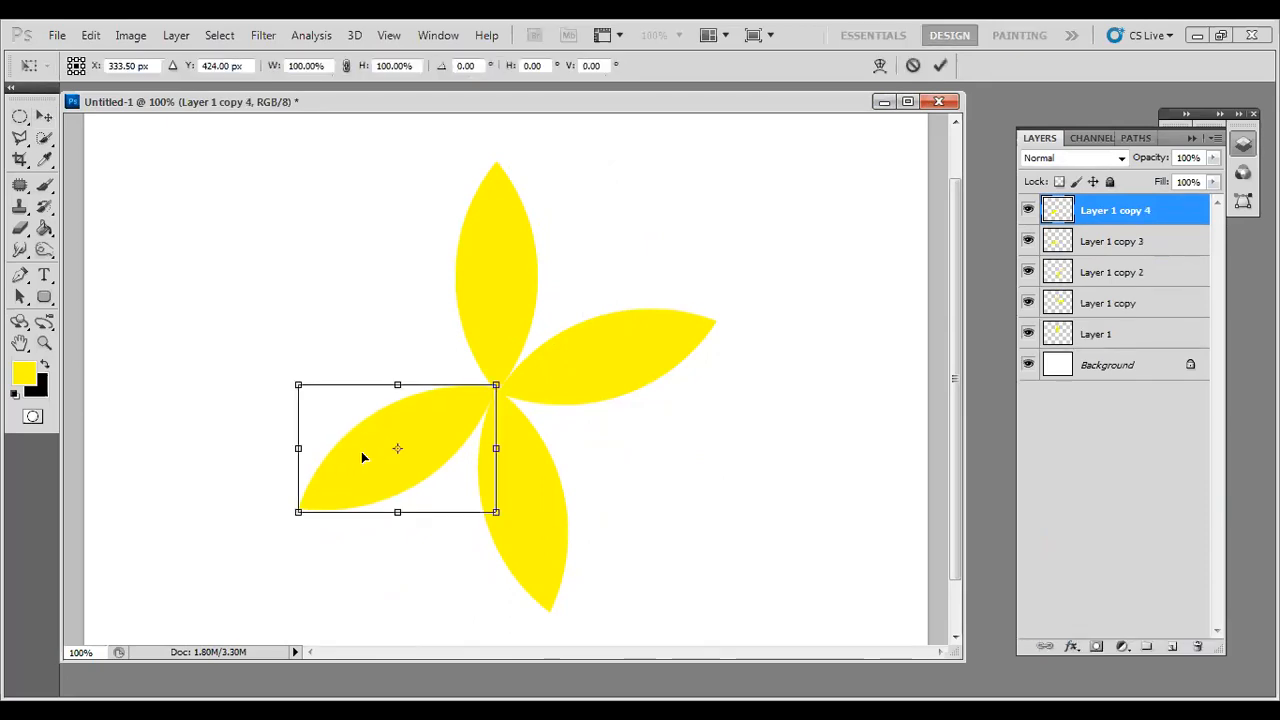
drag(398, 449, 496, 387)
drag(273, 535, 193, 258)
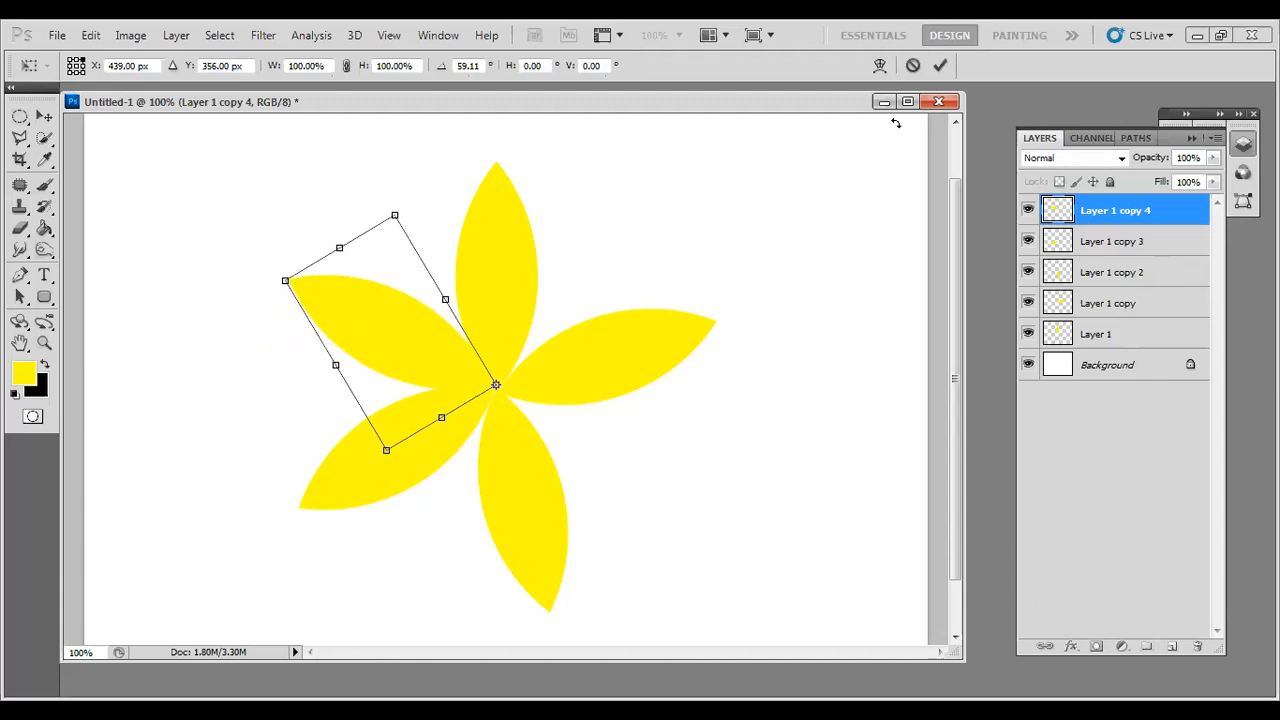
click(940, 65)
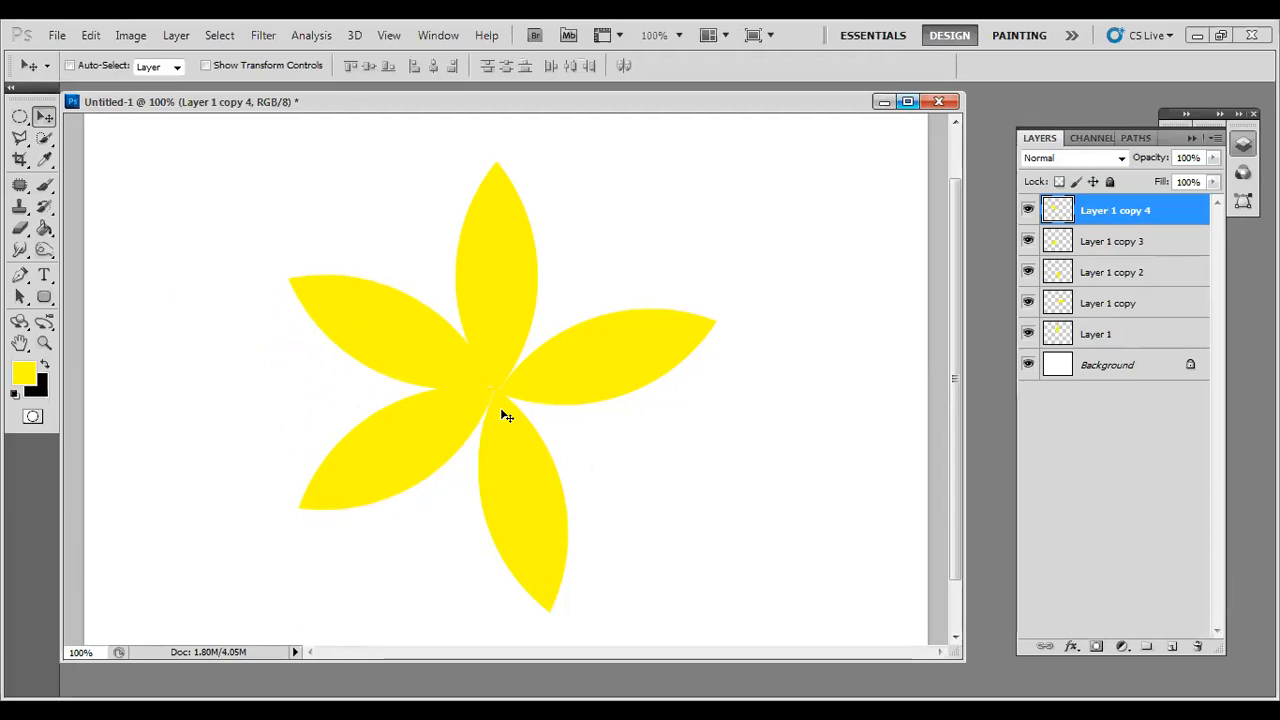
Undo the leaf duplicates and rotations back to the single unrotated Layer 1 copy.
key(Delete)
key(shift+alt+bracketleft)
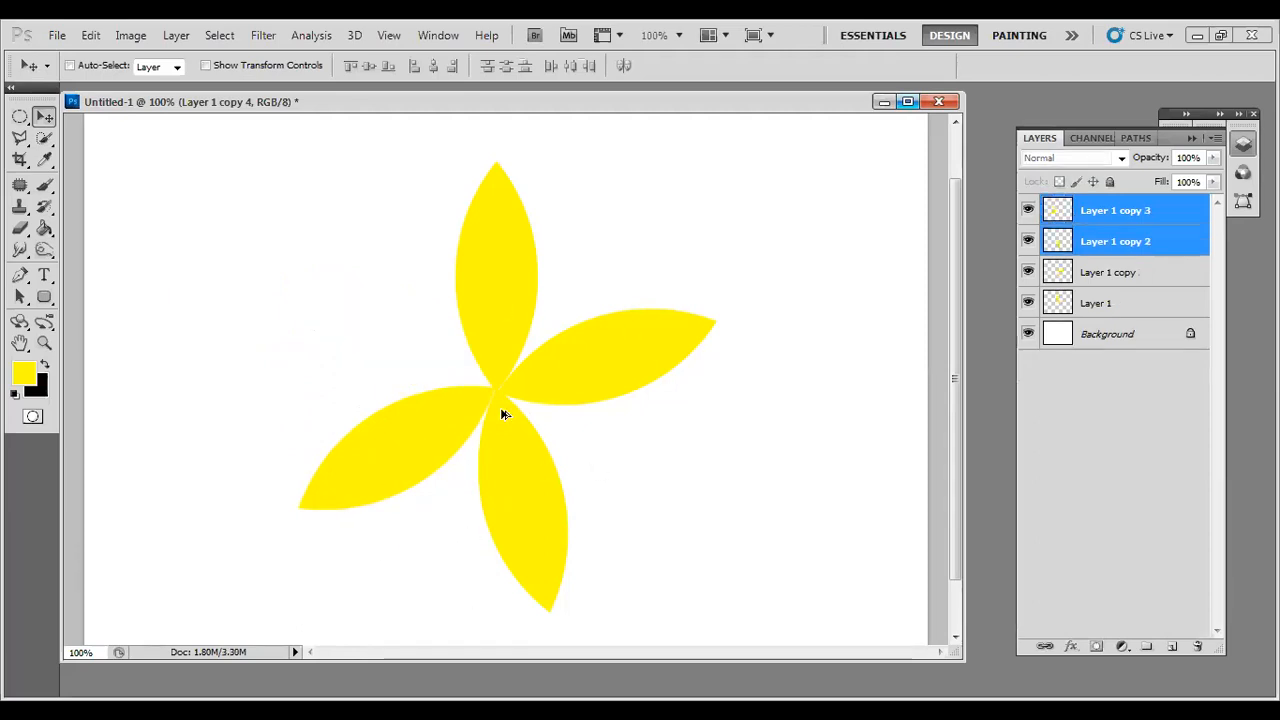
key(Delete)
key(ctrl+z)
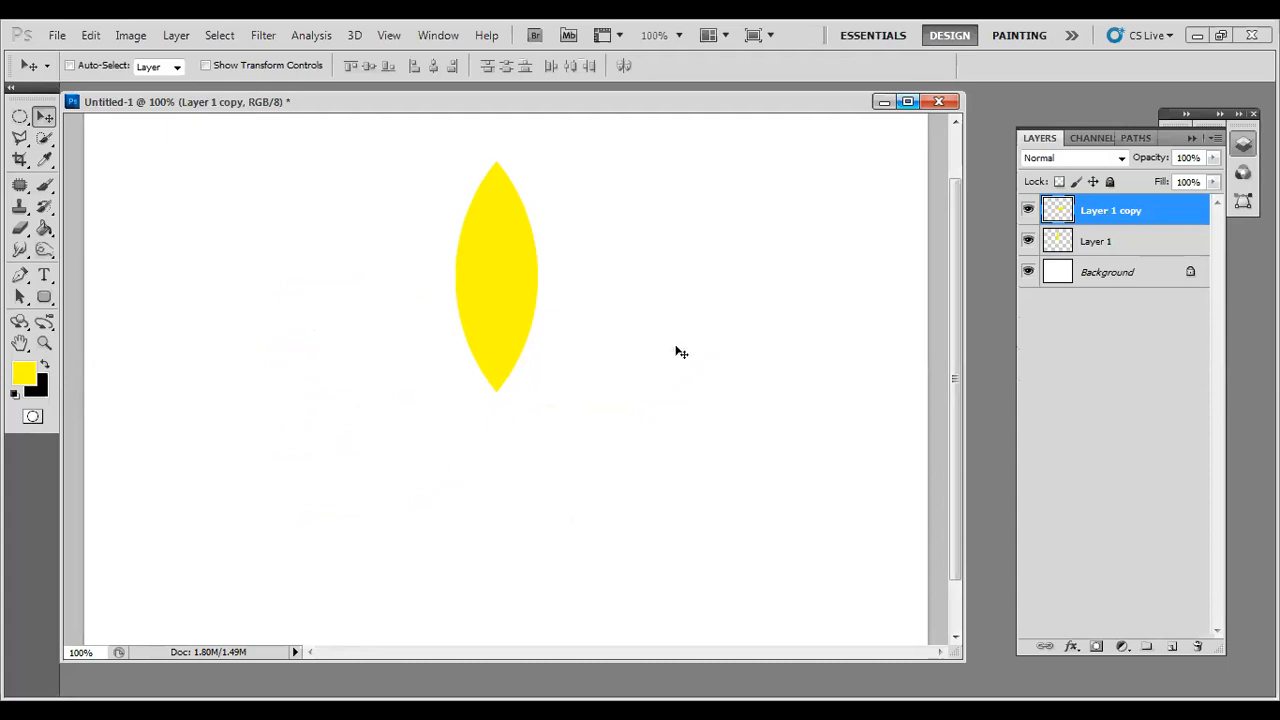
Set the transform pivot of Layer 1 copy at the leaf's lower tip and rotate the leaf 45°.
click(1028, 212)
key(ctrl+t)
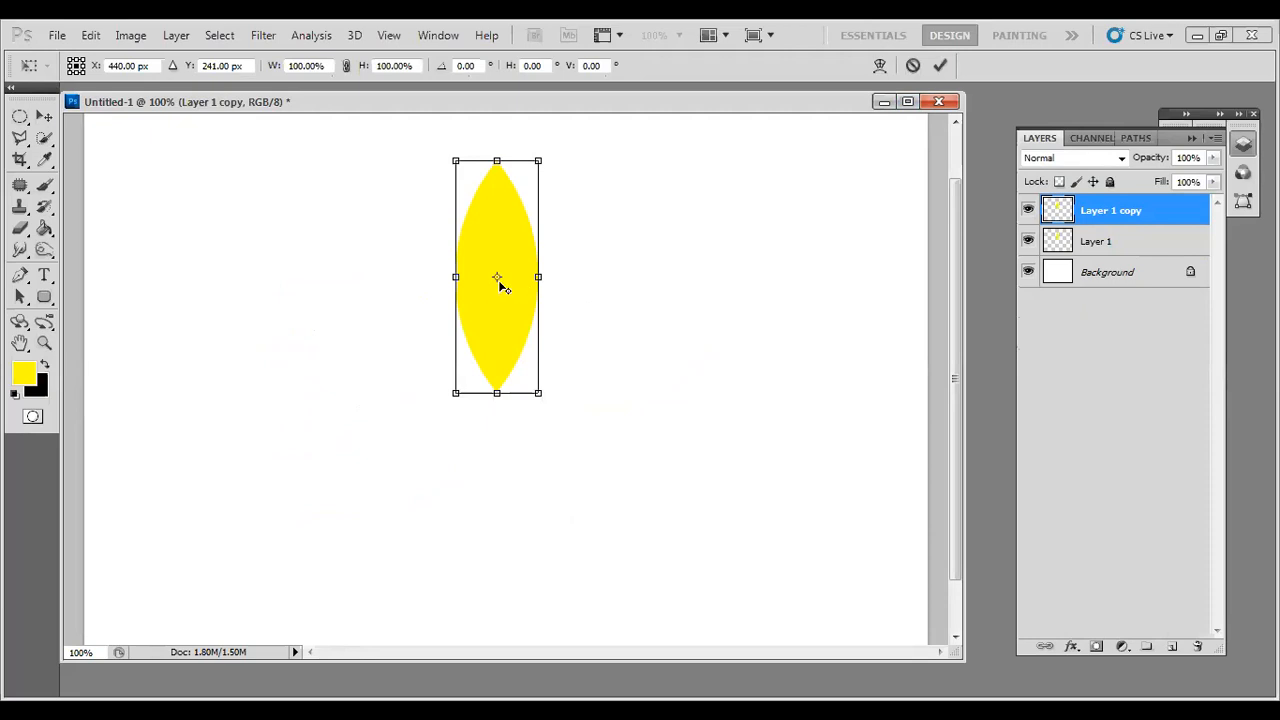
drag(498, 284, 500, 407)
drag(553, 160, 527, 150)
double_click(477, 64)
text(45)
key(Return)
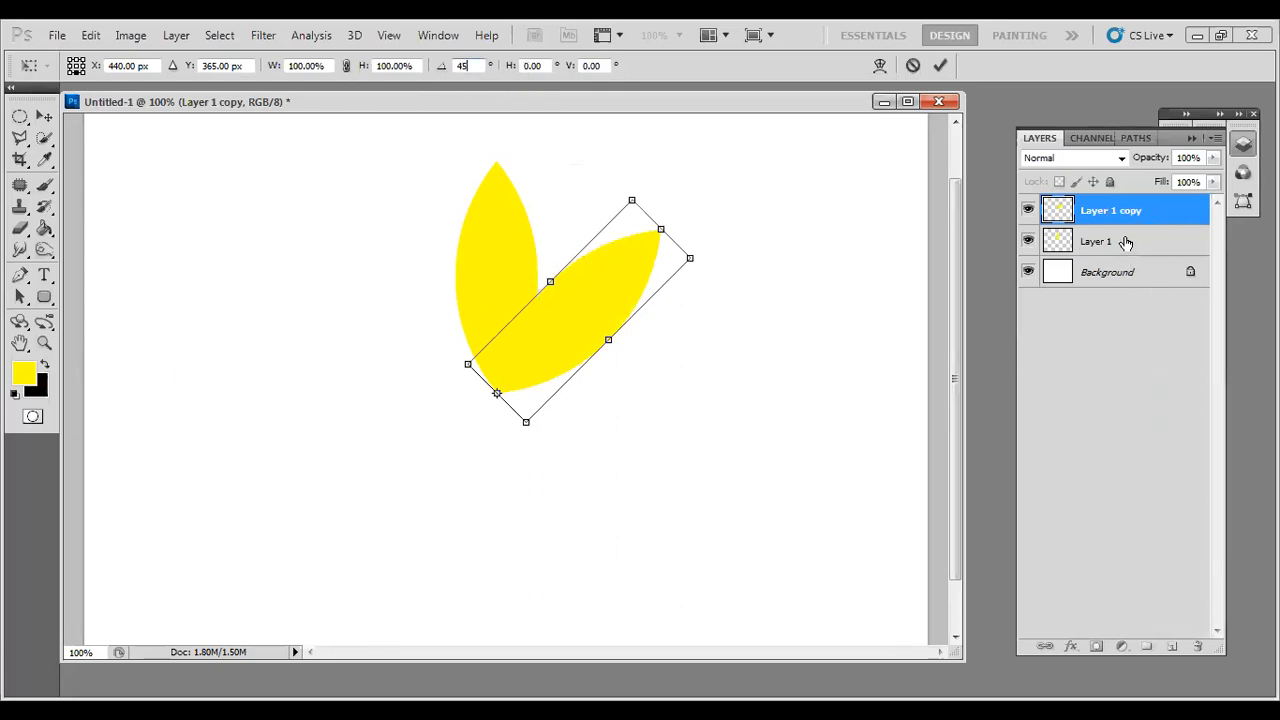
click(944, 65)
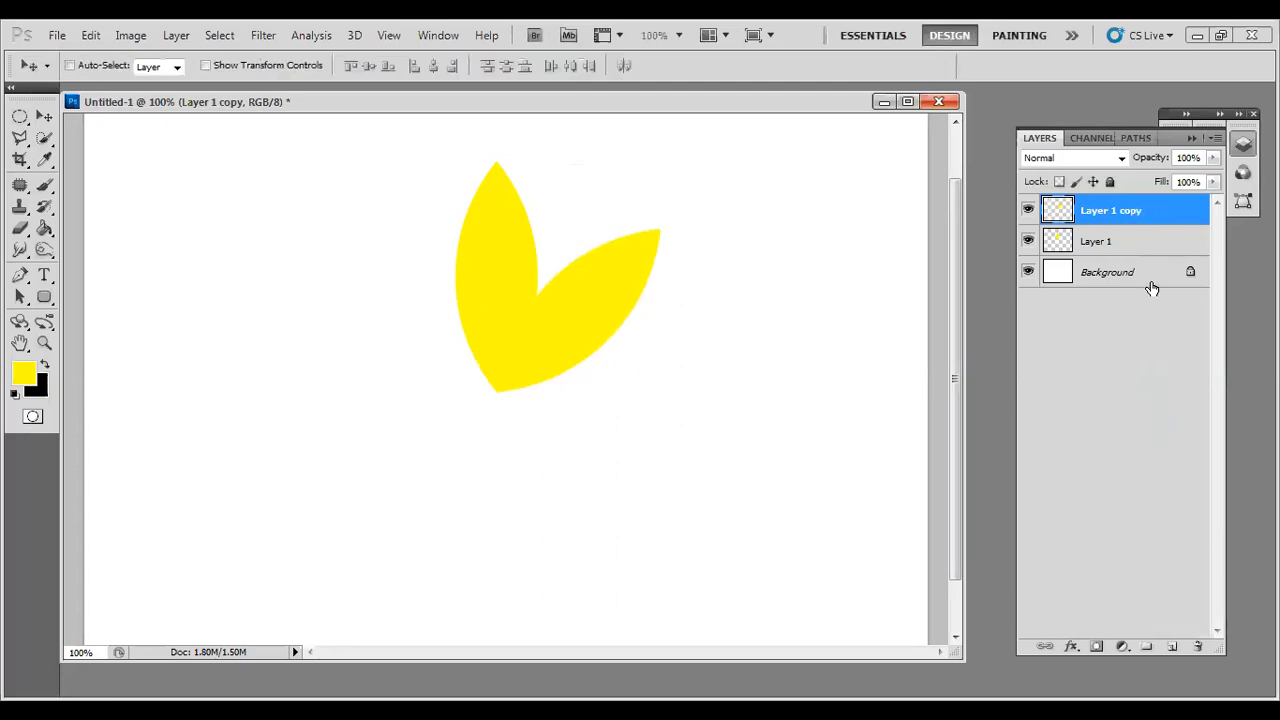
Duplicate Layer 1 copy and rotate the new leaf another 45° around the shared lower tip.
drag(1146, 218, 1166, 646)
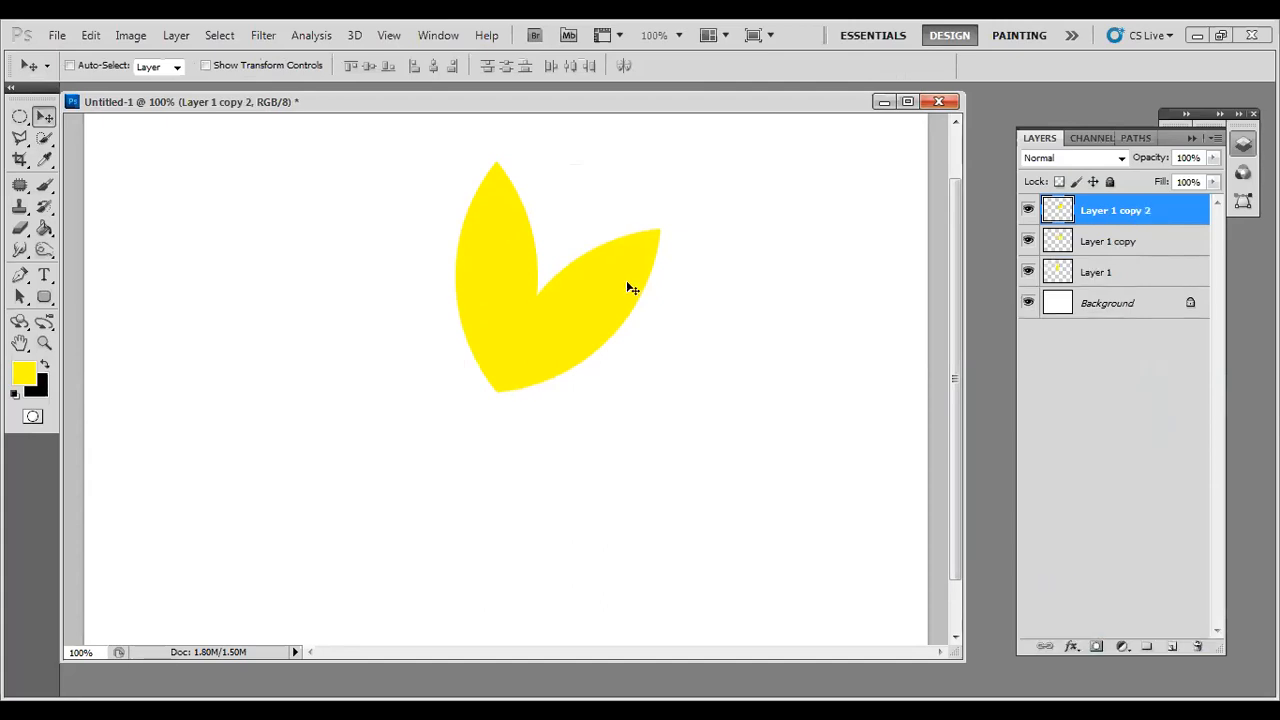
key(ctrl+t)
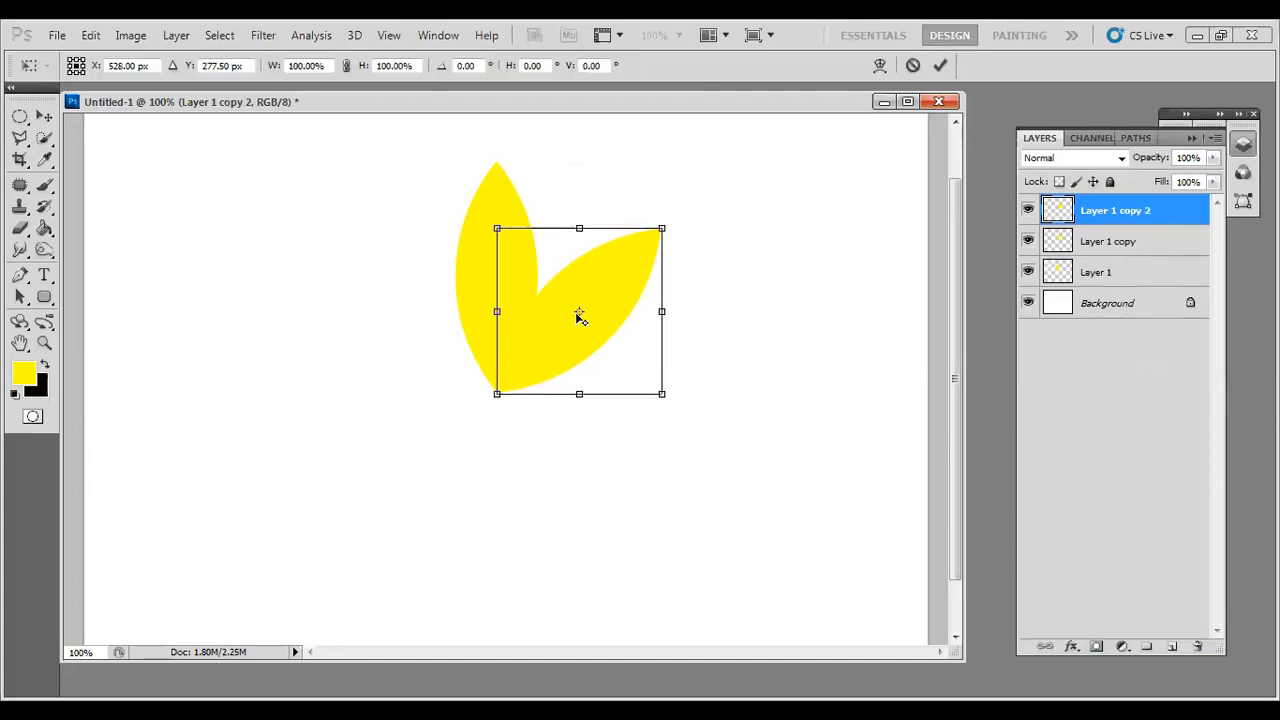
alt+click(496, 396)
click(477, 65)
text(45)
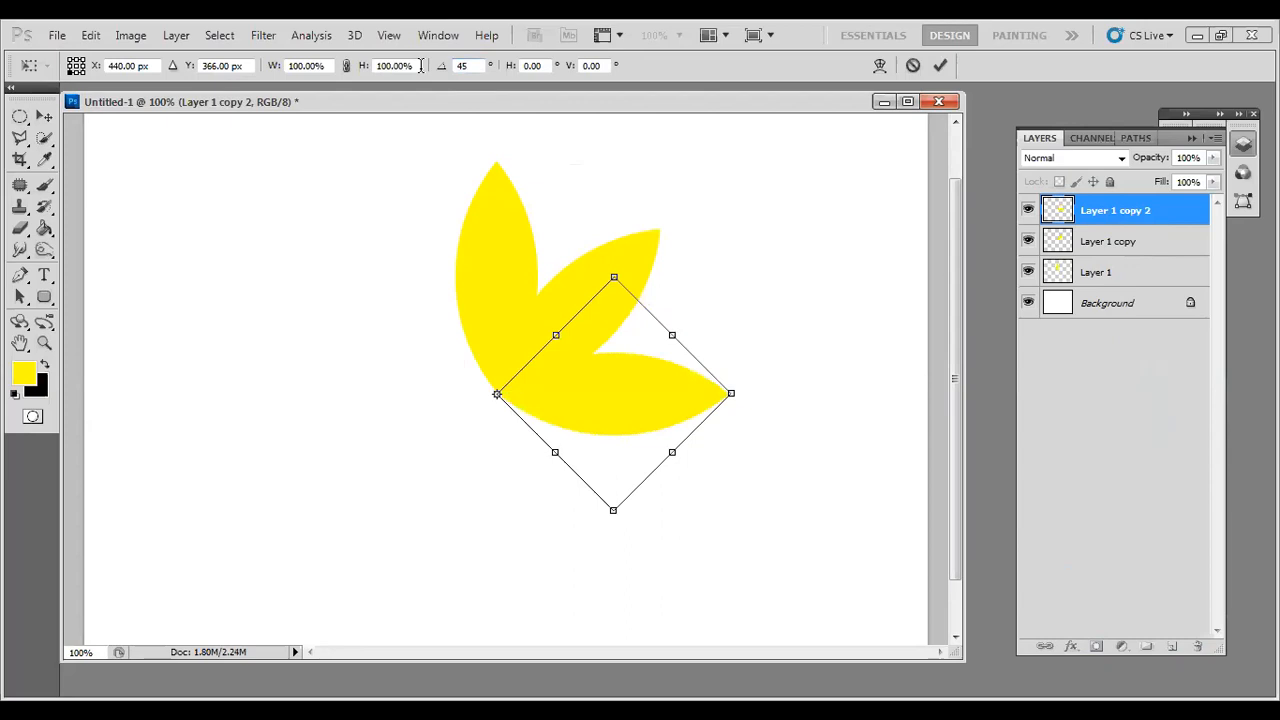
click(940, 65)
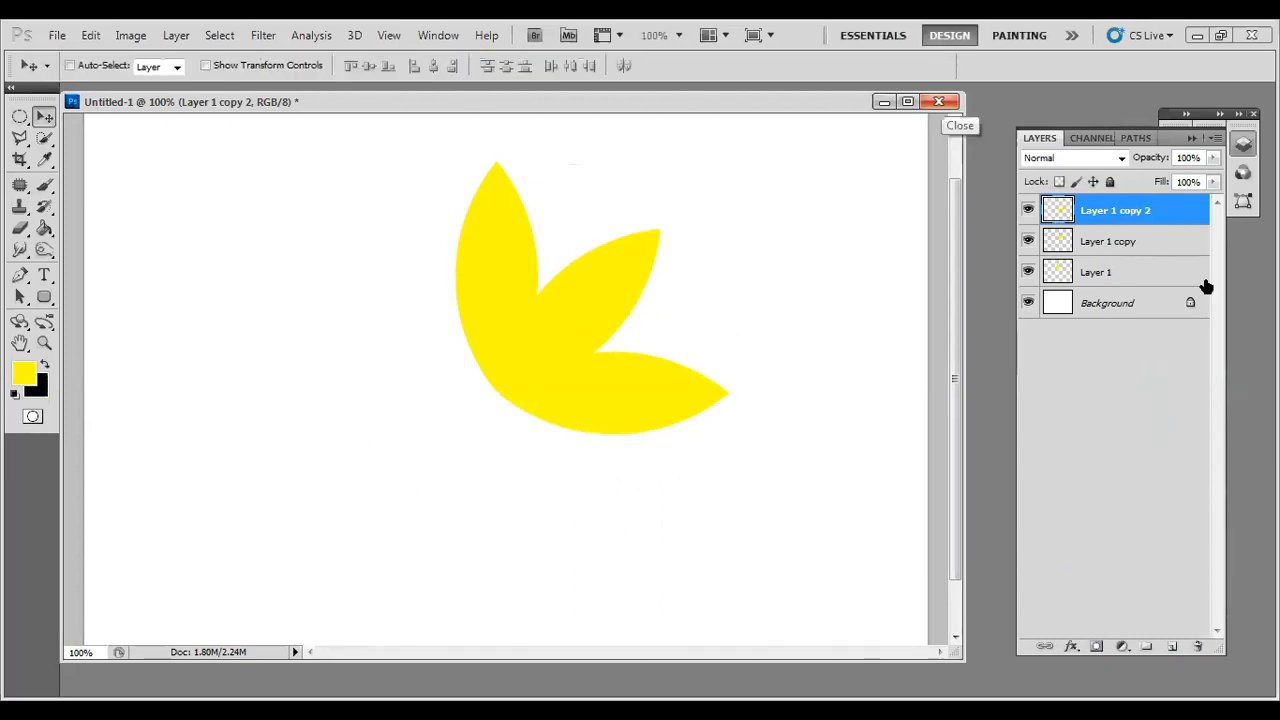
Duplicate all three leaf layers together and rotate the duplicates to about 141° around the leaves' shared tip.
shift+click(1135, 270)
drag(1152, 283, 1175, 648)
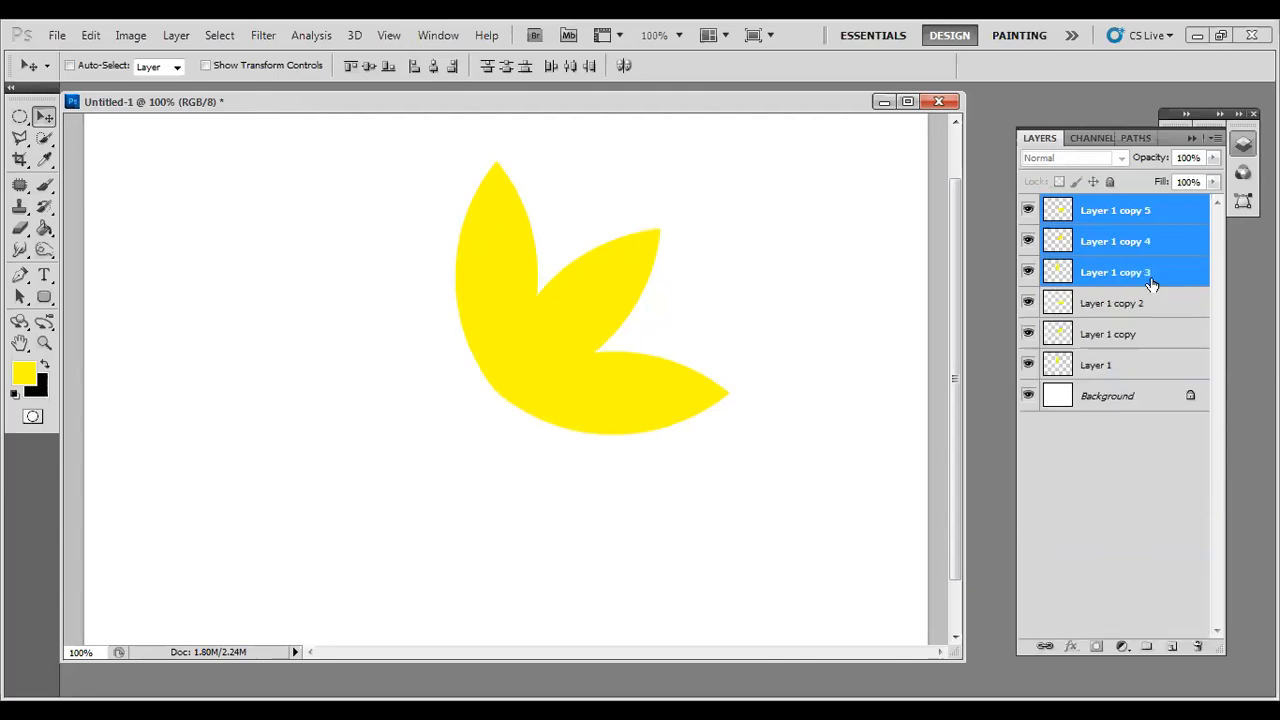
key(ctrl+t)
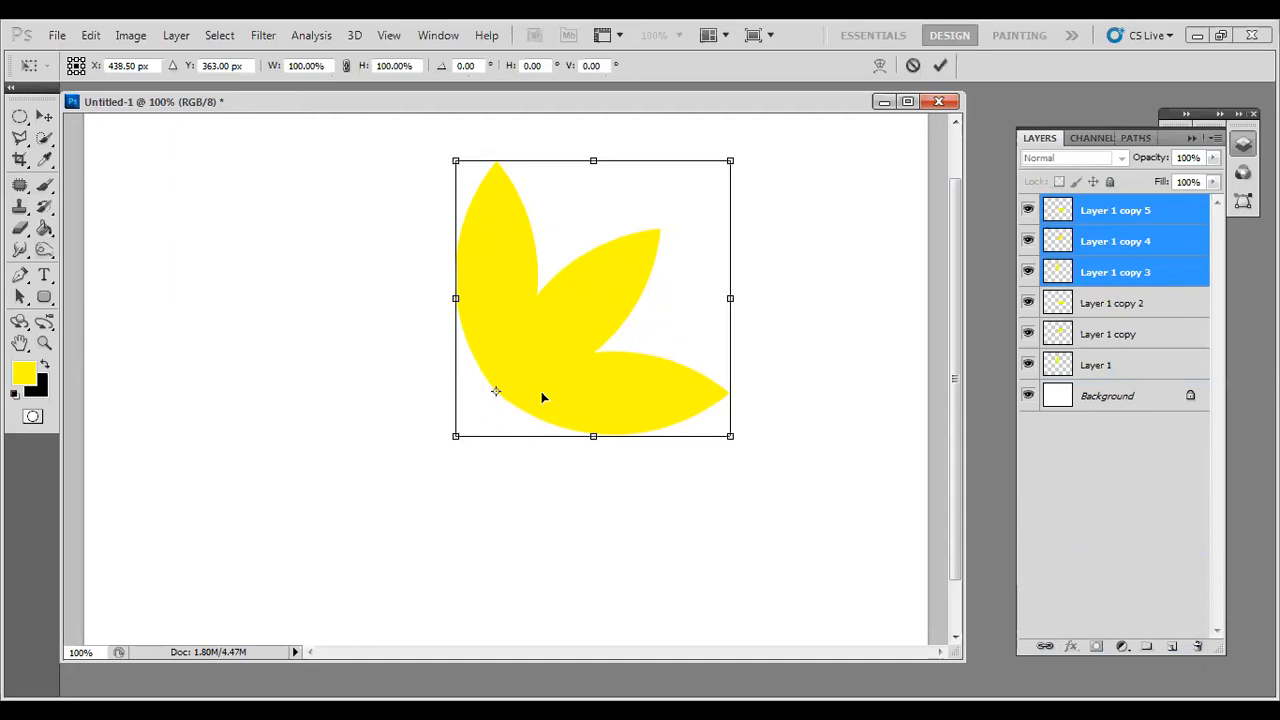
click(484, 65)
text(45)
key(Return)
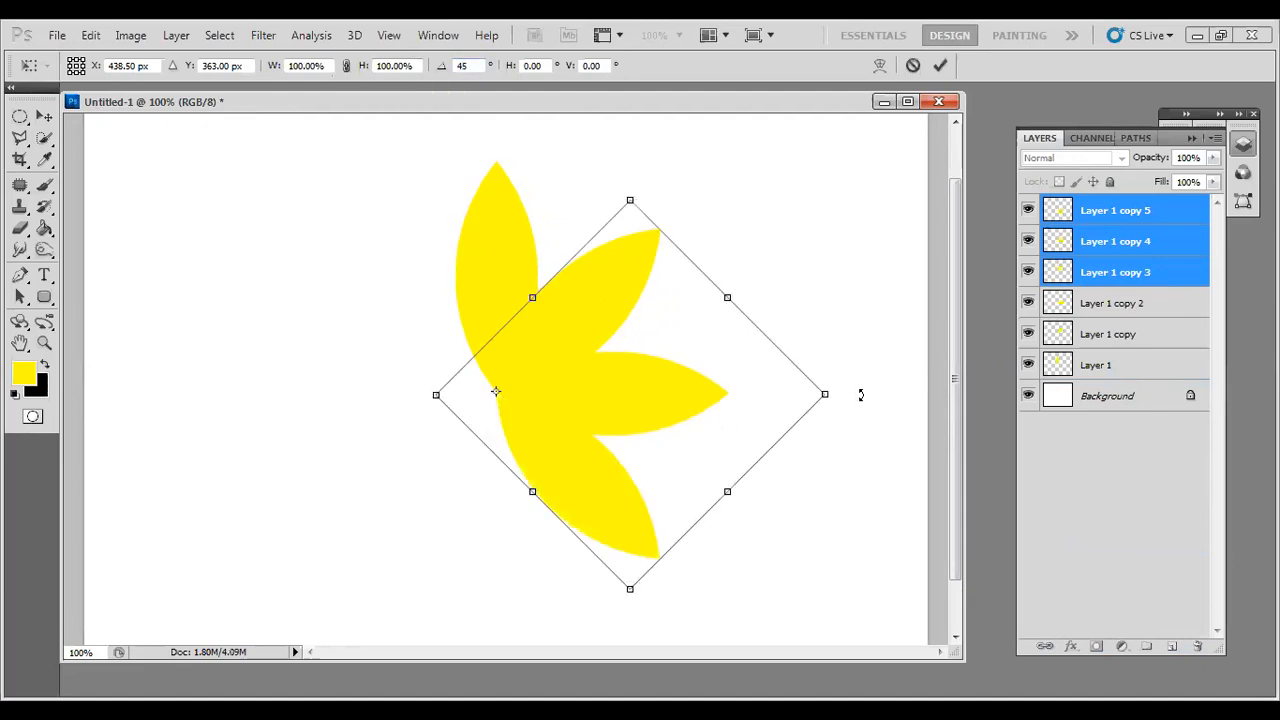
drag(860, 395, 479, 505)
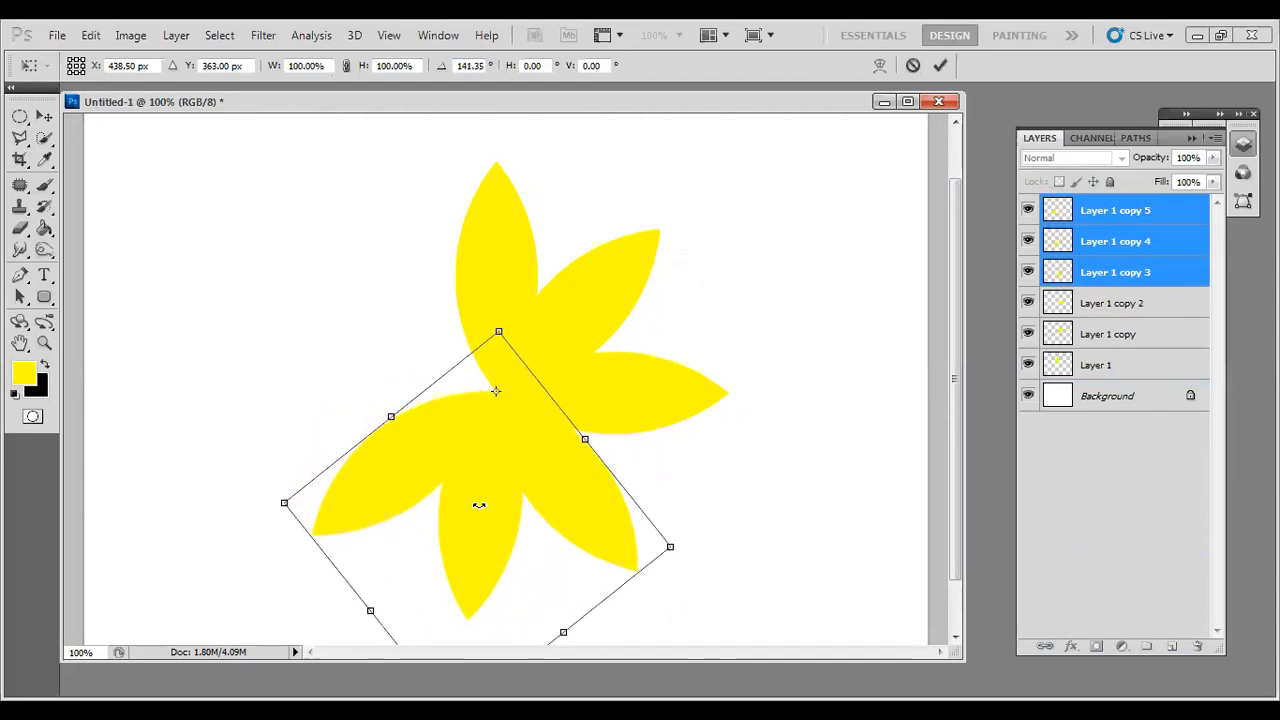
click(940, 65)
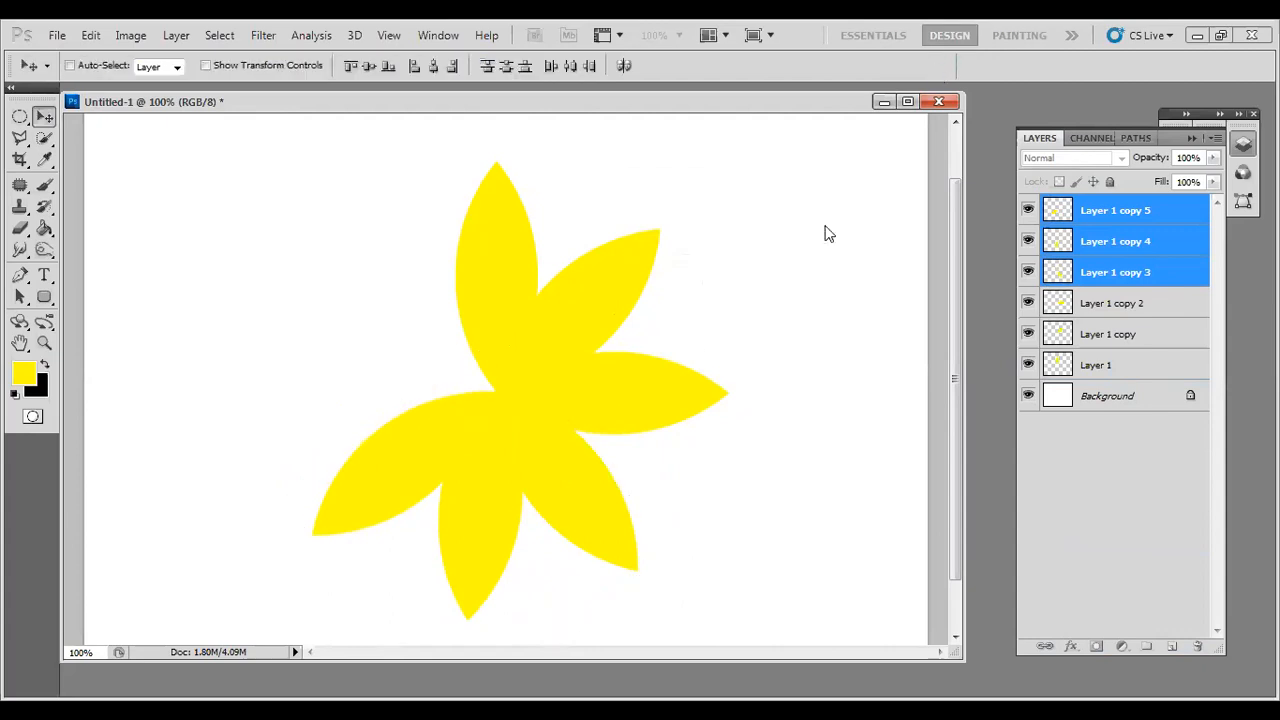
Duplicate Layer 1 copy 4 and copy 5, rotate the duplicates about 89°, and move them into the flower's upper-left gap.
click(1100, 245)
shift+click(1102, 218)
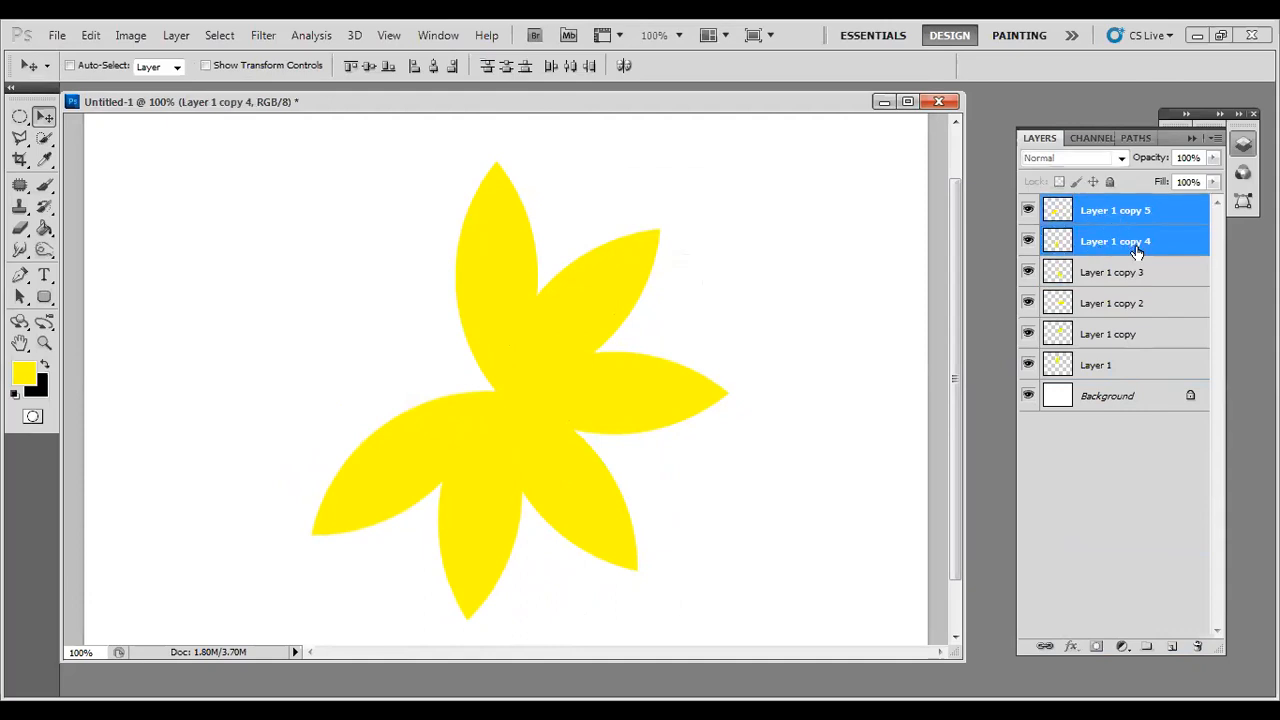
drag(1136, 246, 1170, 646)
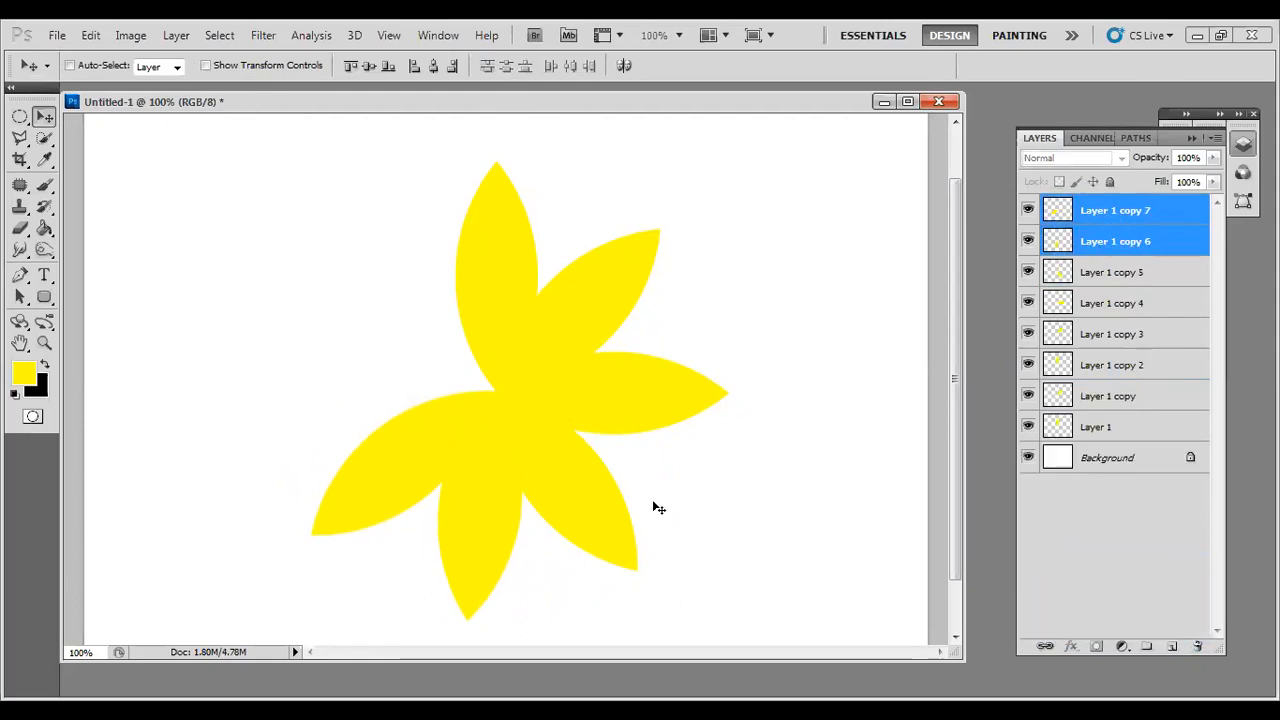
key(ctrl+t)
drag(417, 505, 524, 389)
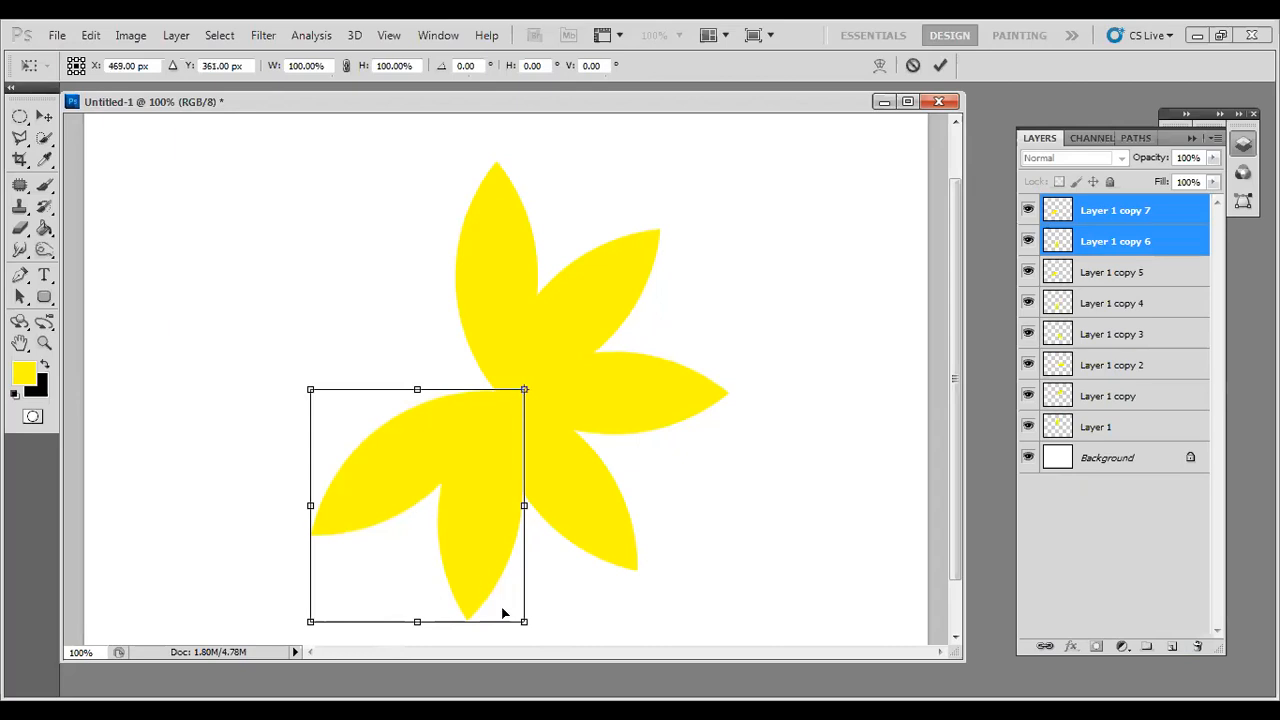
drag(270, 430, 490, 126)
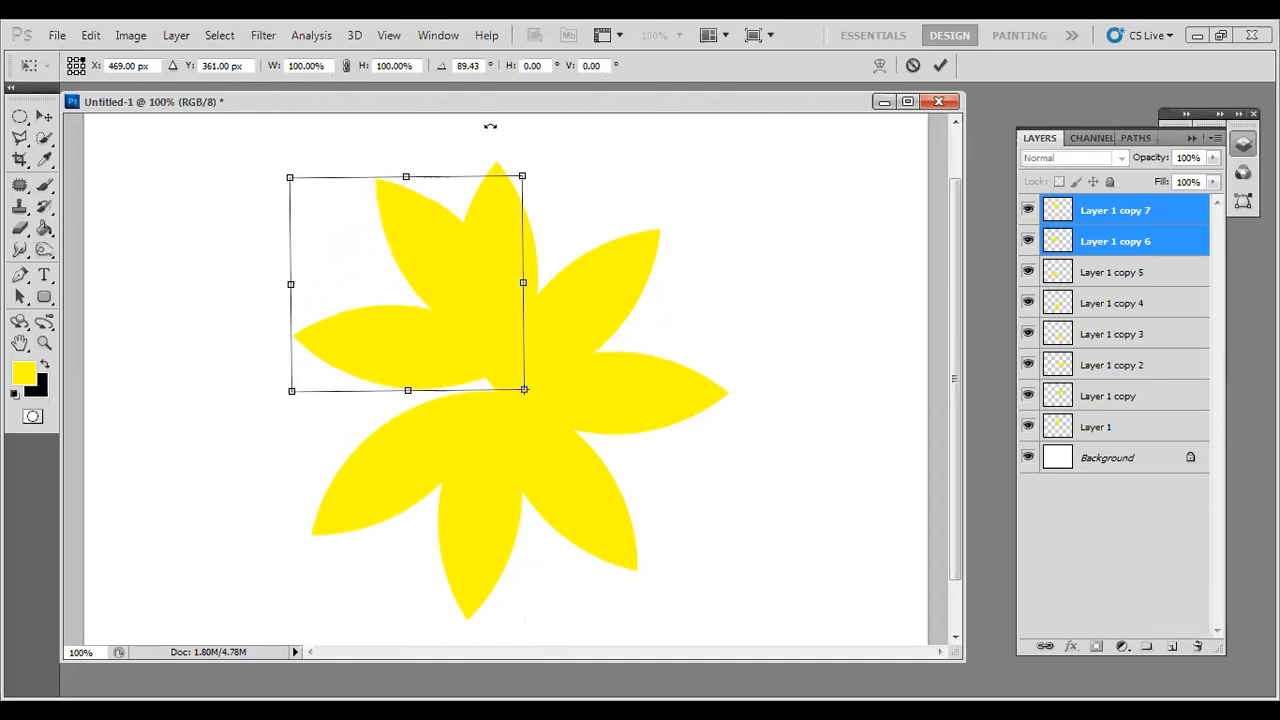
drag(506, 372, 466, 385)
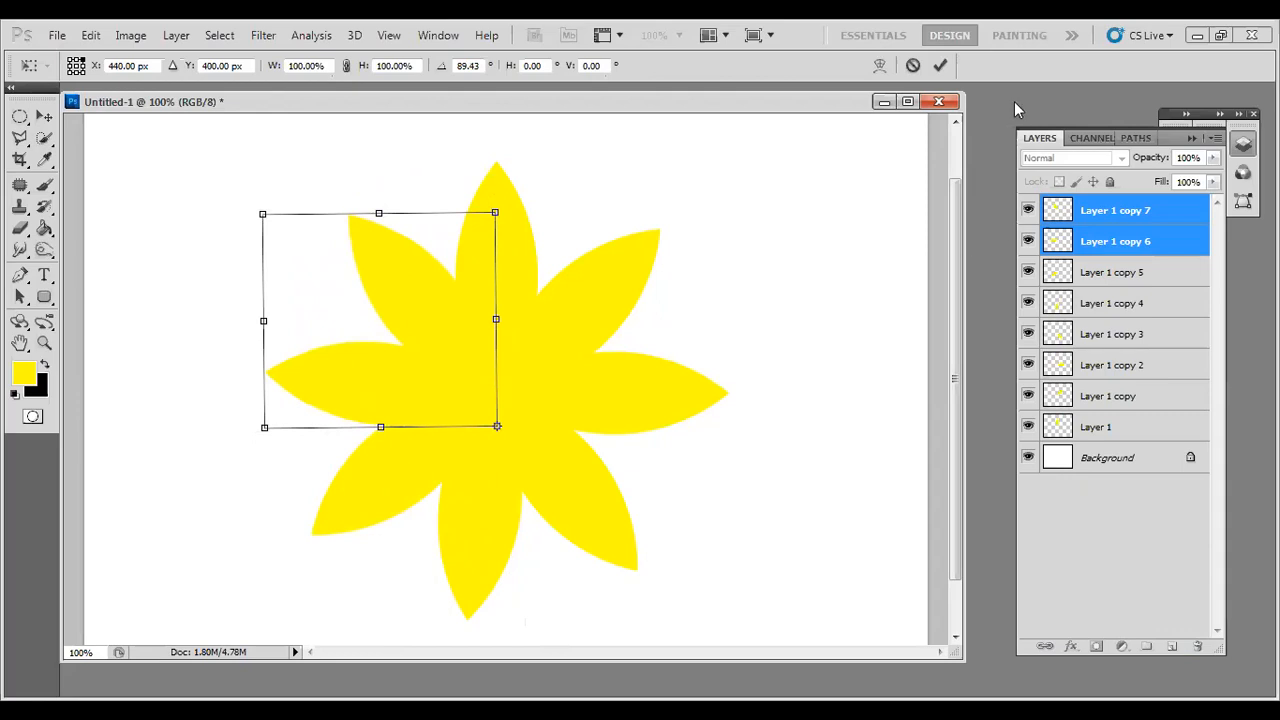
click(940, 65)
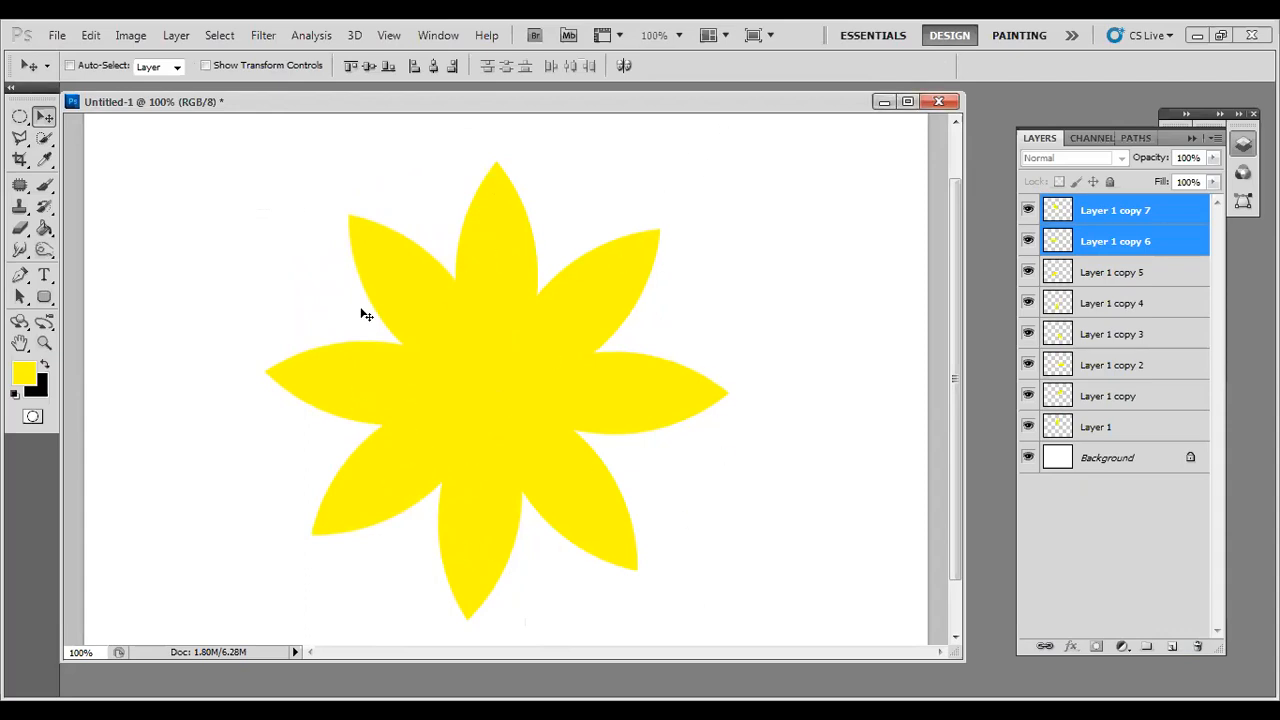
Duplicate all eight leaf layers and put the duplicates into a new layer group.
shift+click(1130, 432)
click(1128, 210)
shift+click(1133, 432)
drag(1133, 438, 1171, 642)
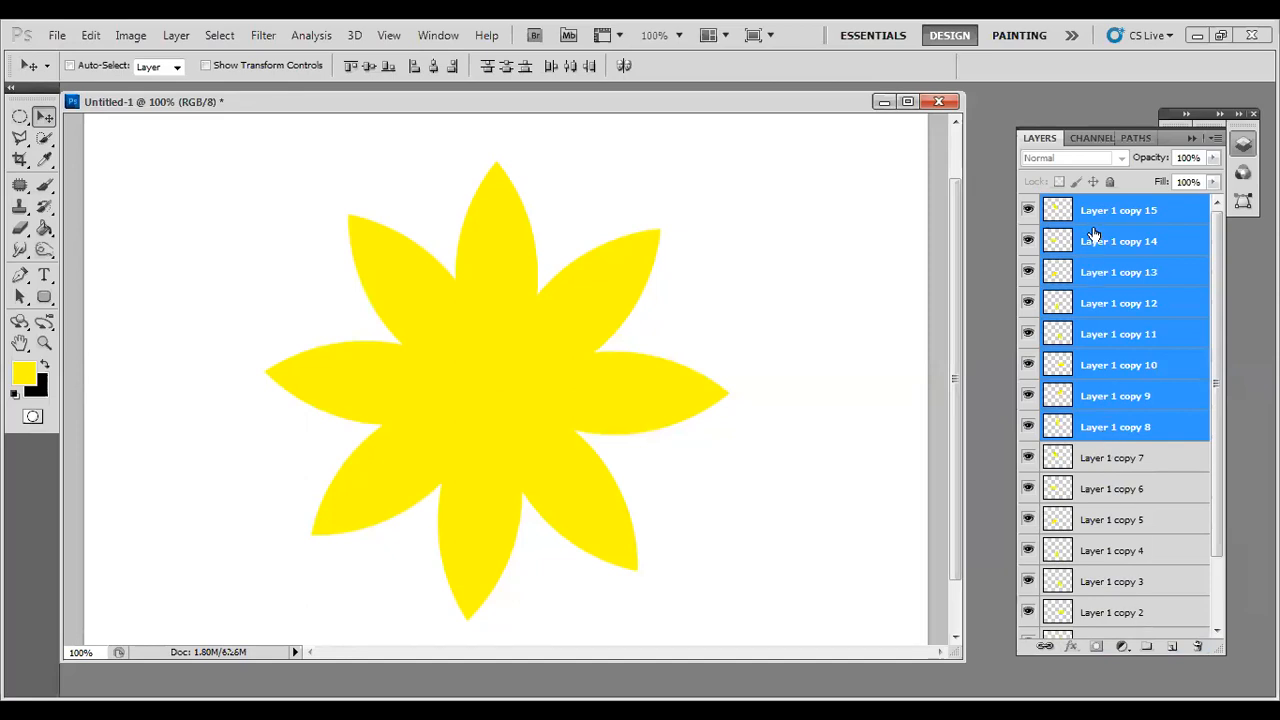
click(1147, 648)
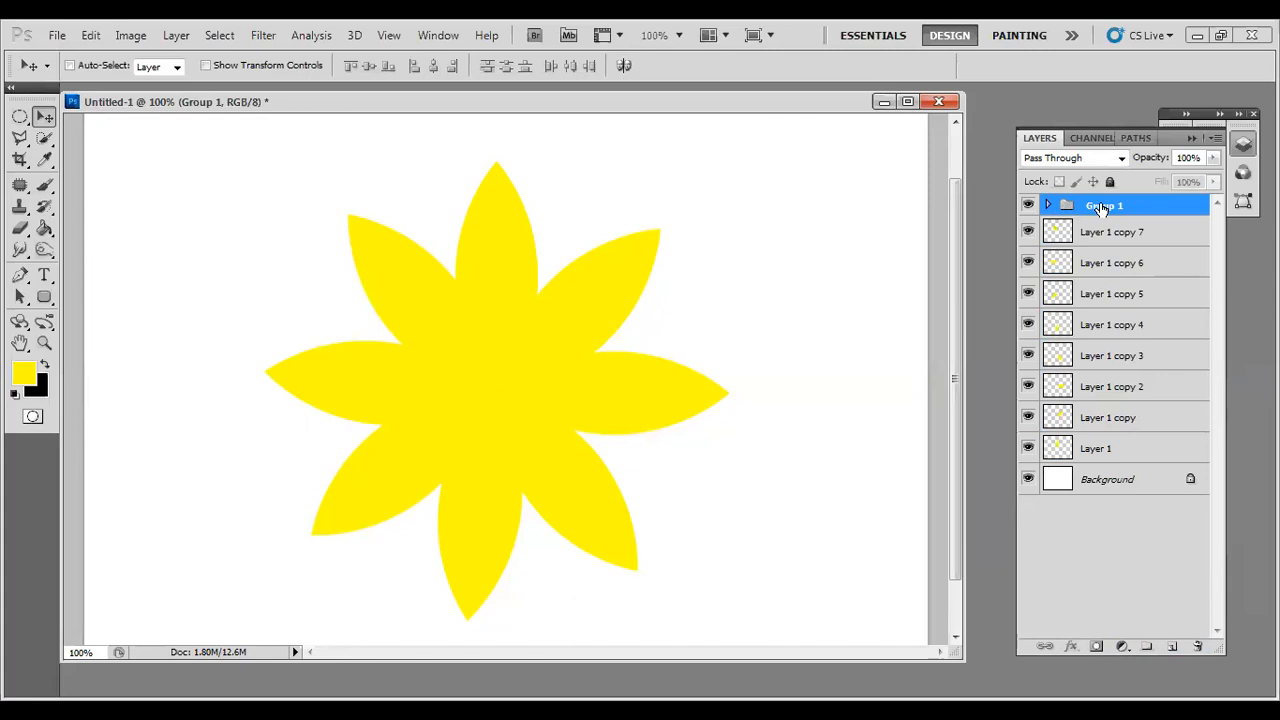
Rotate the group of duplicated leaves about 20° around the flower's center.
key(ctrl+t)
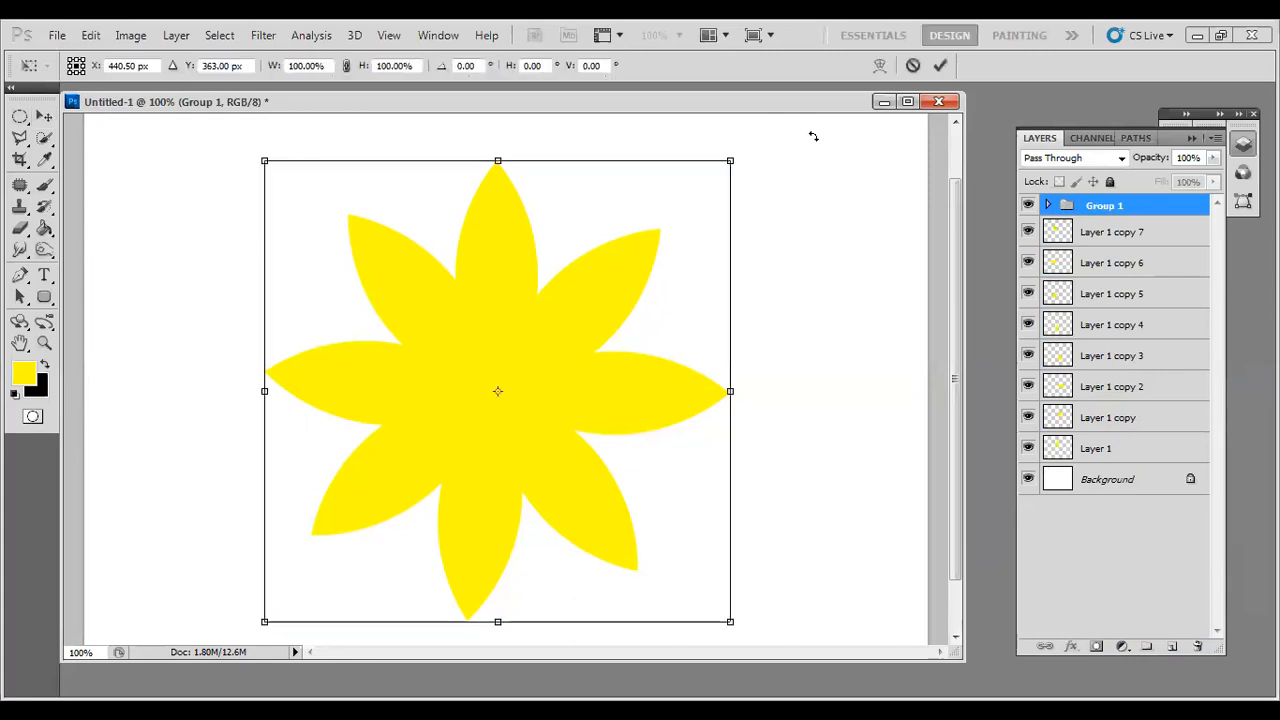
drag(781, 147, 826, 267)
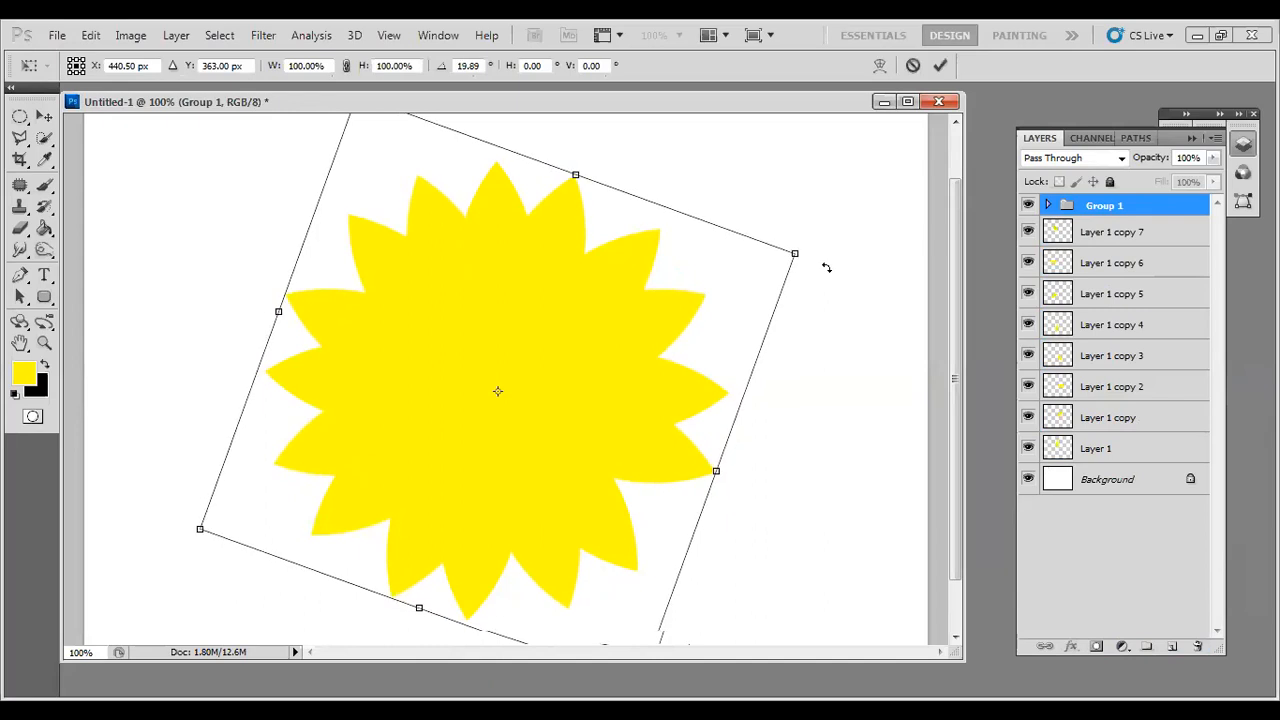
click(940, 65)
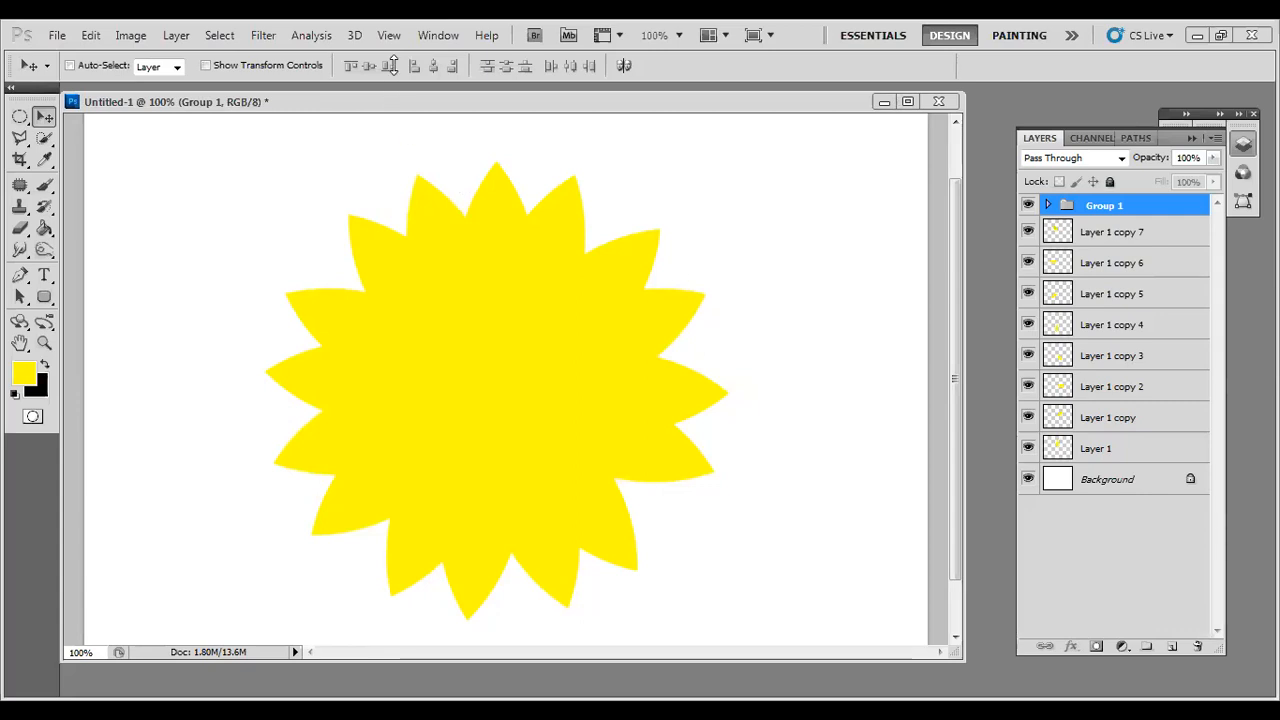
Review the Select Inverse state with the overlapping circles in the document history and return to the latest Free Transform state.
click(420, 39)
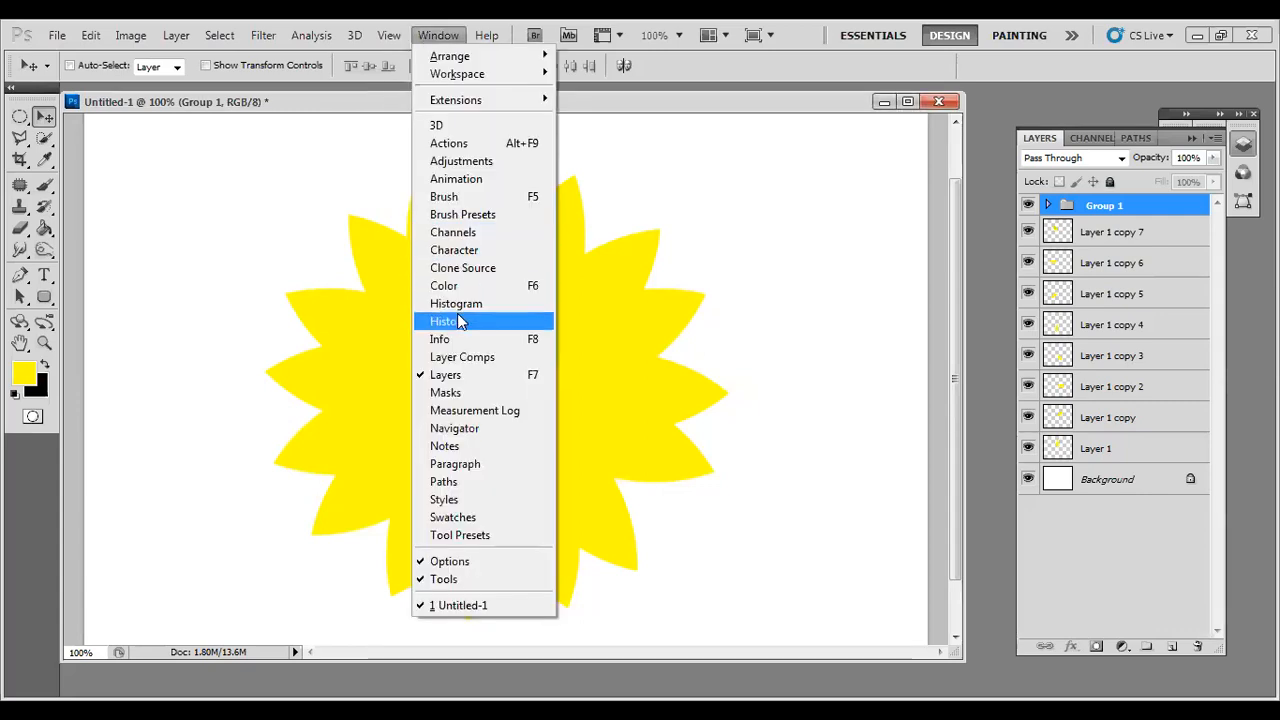
click(457, 313)
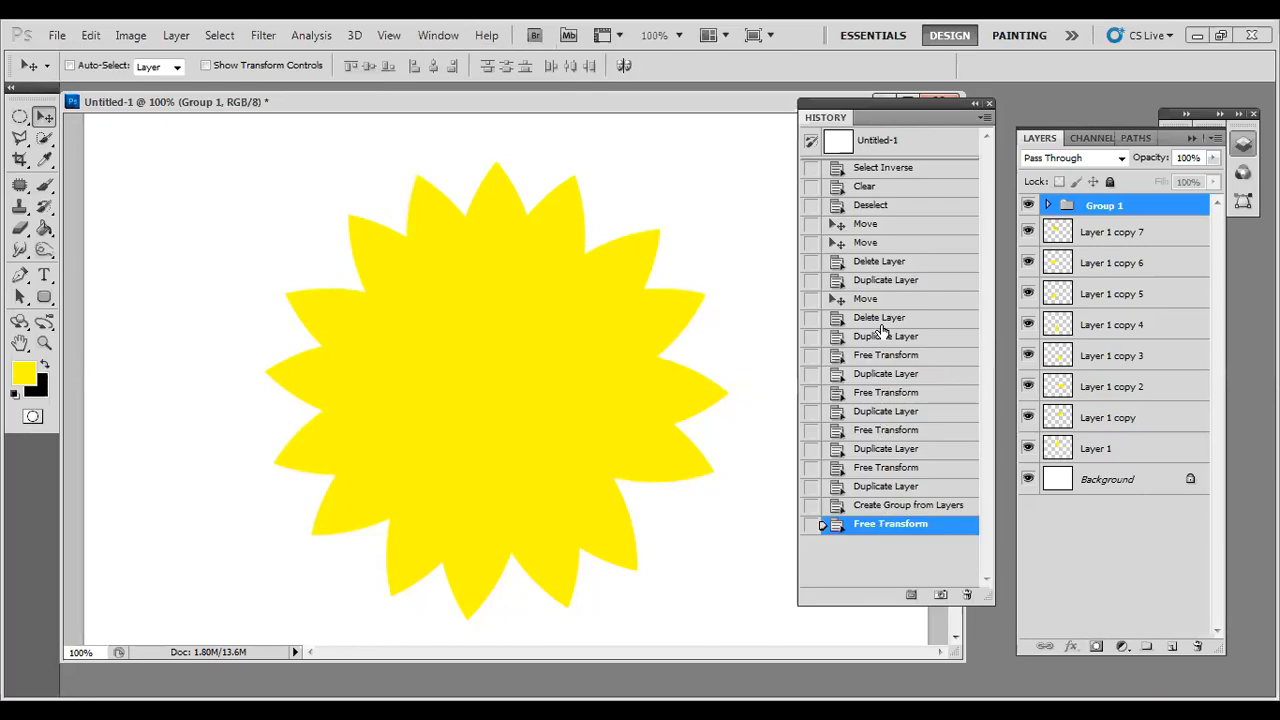
click(860, 168)
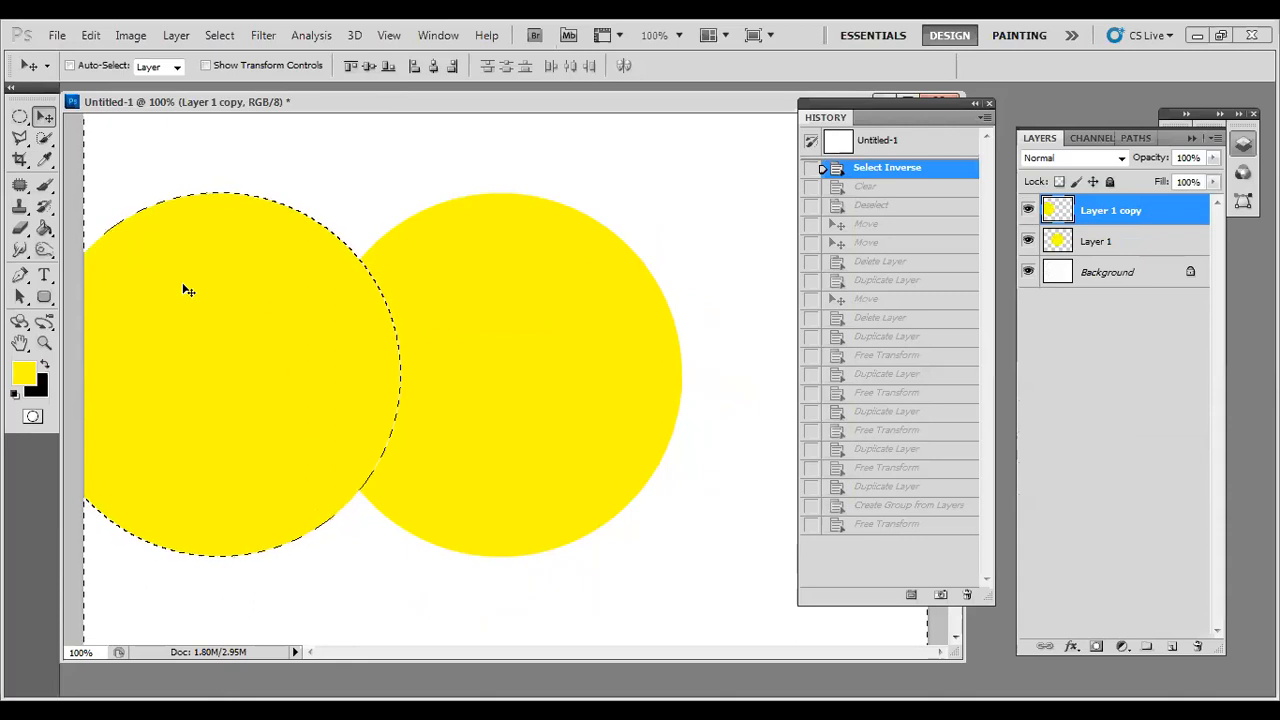
click(875, 525)
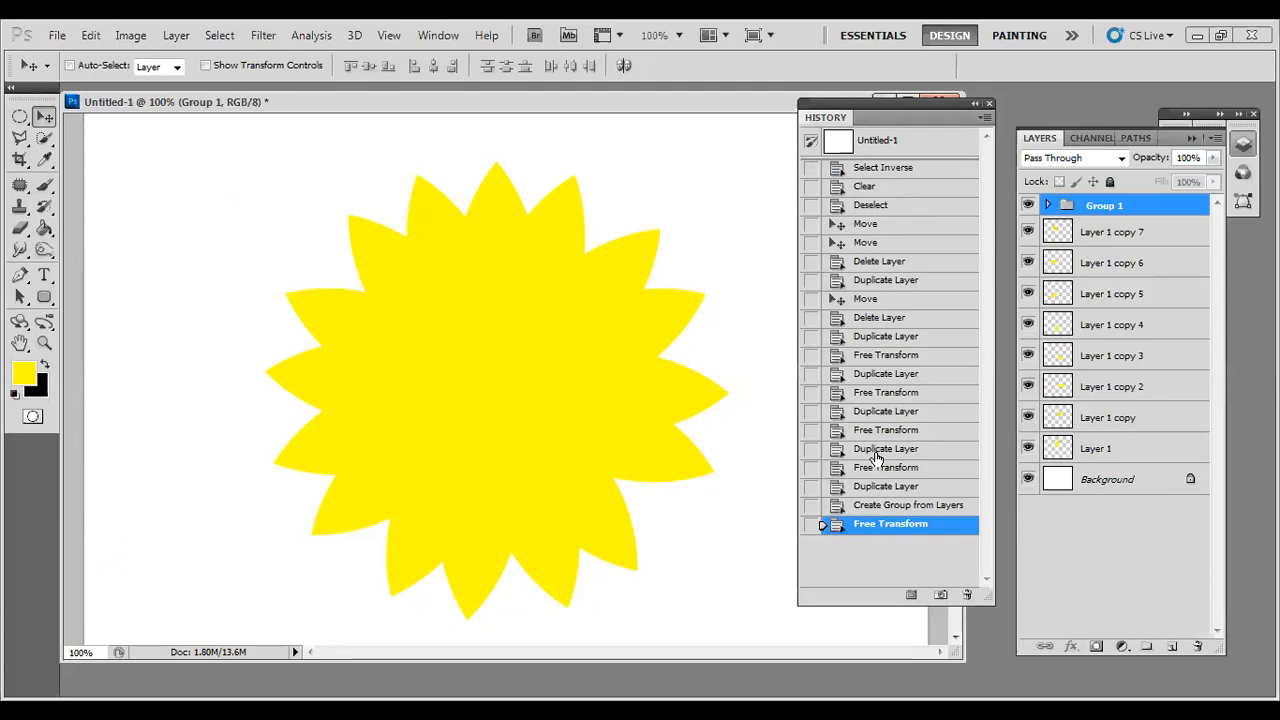
click(988, 102)
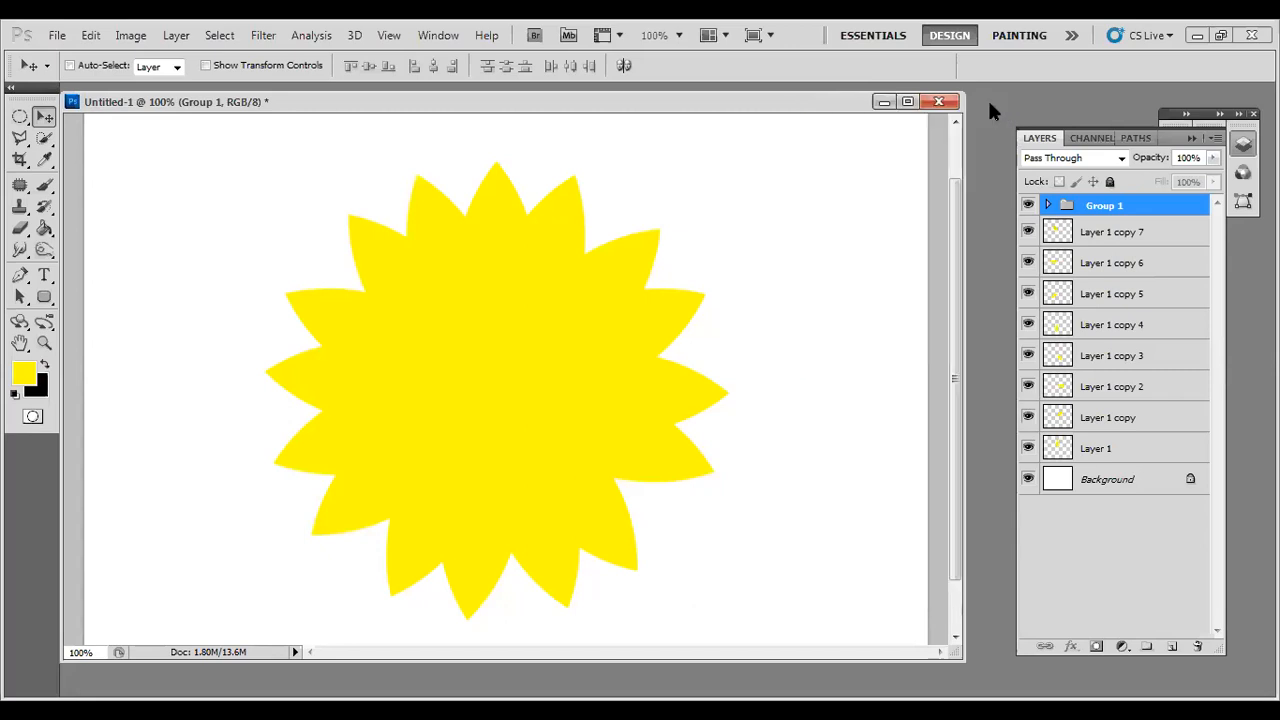
Select Layer 1 copy 8 inside Group 1 and set the foreground color to a darker yellow, dedb00.
click(1048, 207)
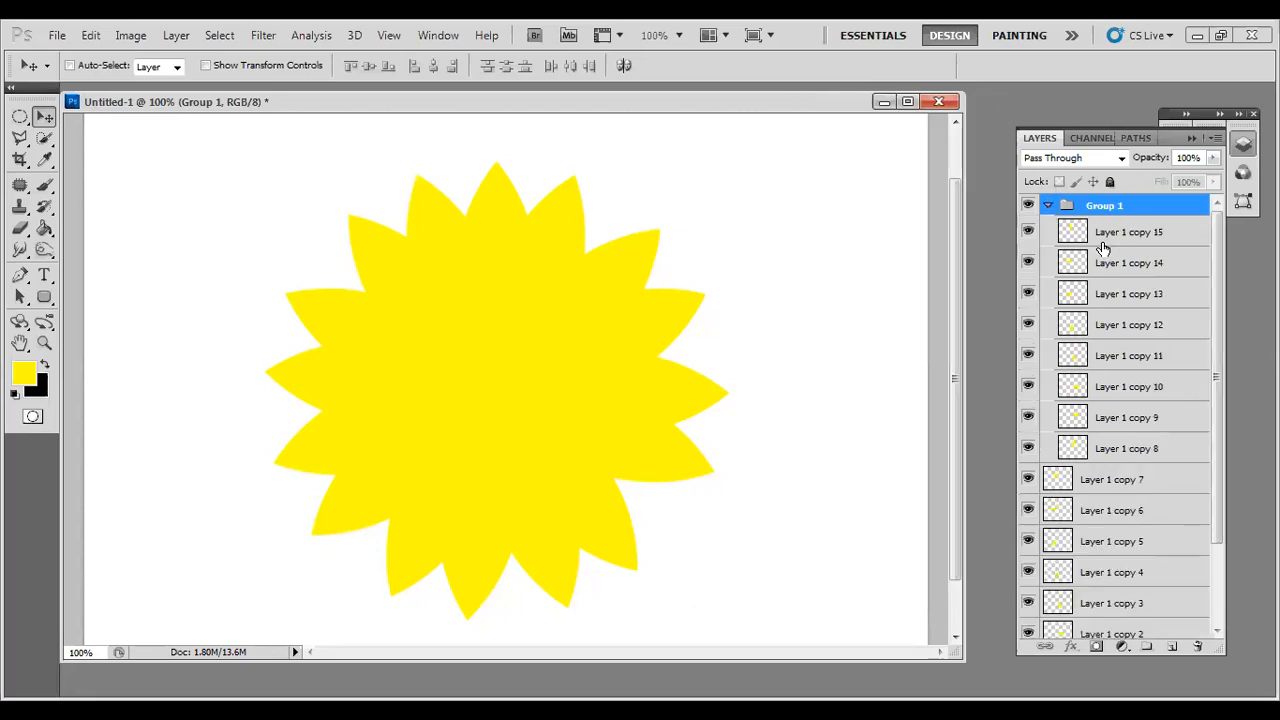
click(1117, 452)
click(24, 373)
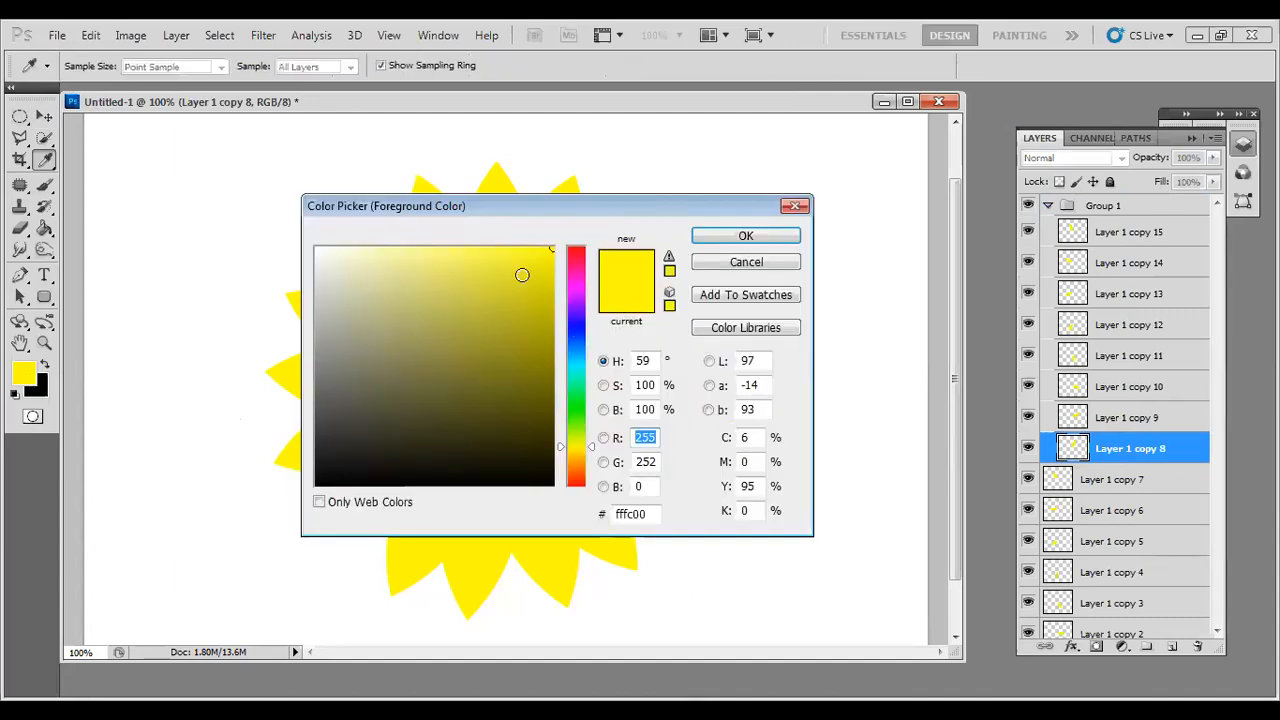
click(551, 278)
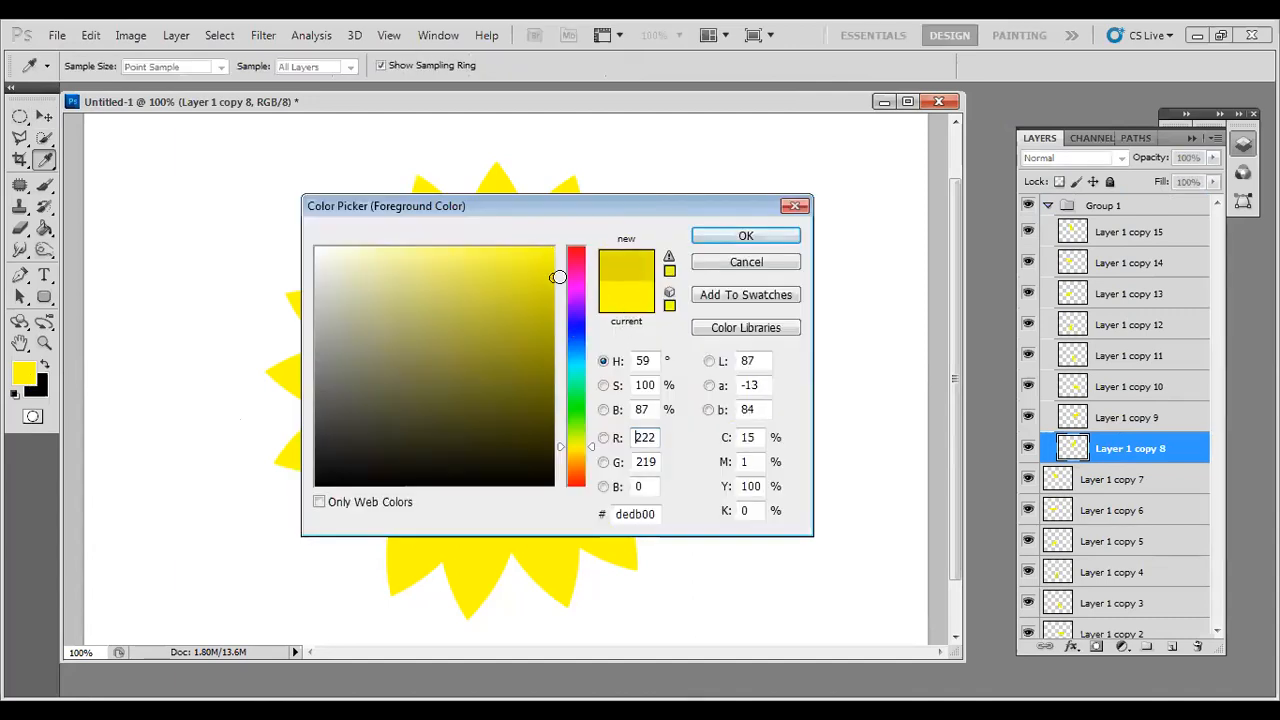
click(742, 238)
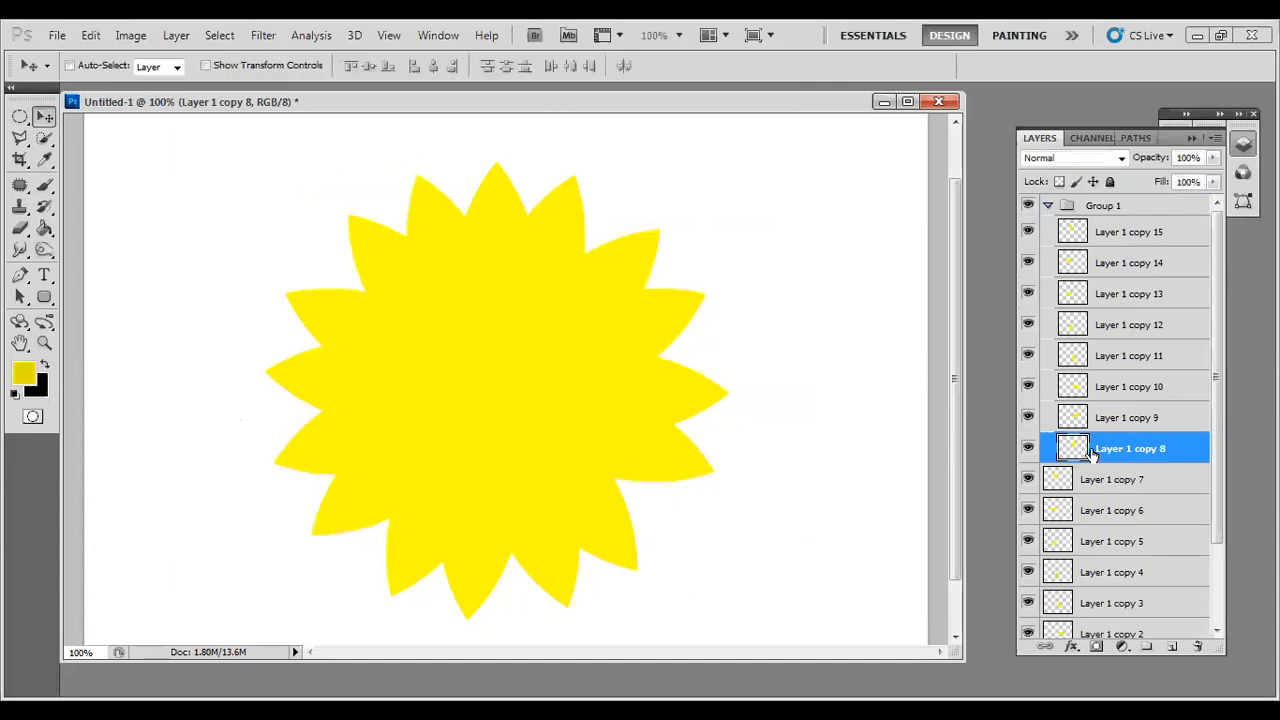
Lock the transparent pixels of Layer 1 copy 8 and copy 9 and fill both leaves with the darker yellow.
shift+click(1075, 236)
click(1073, 453)
key(alt+BackSpace)
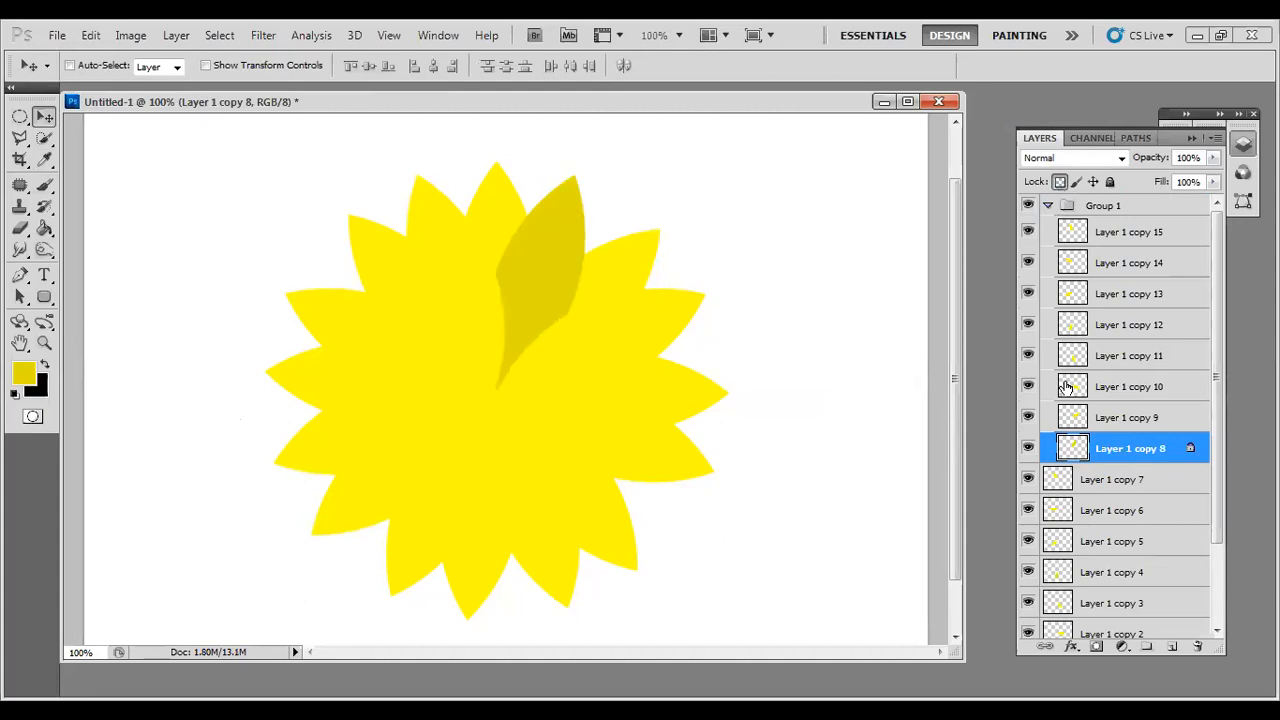
click(1067, 423)
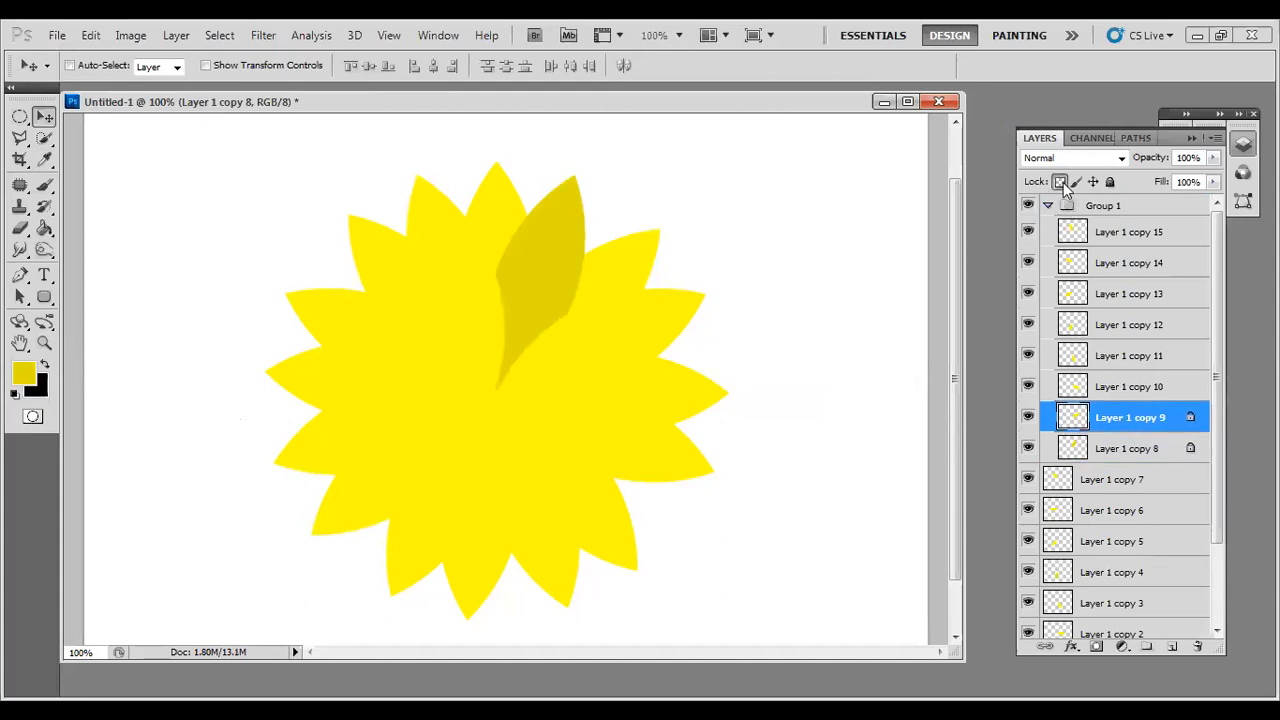
key(alt+BackSpace)
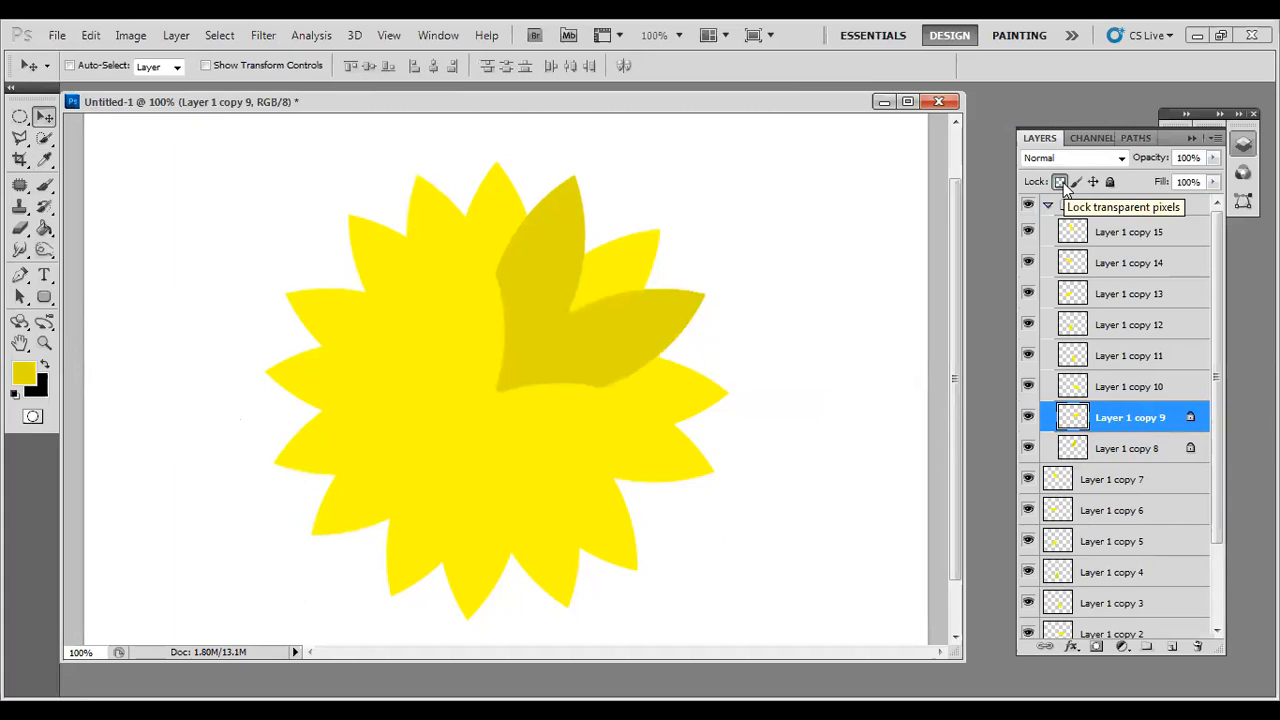
Lock the transparent pixels of Layer 1 copy 10 and copy 11 and fill both leaves with the darker yellow.
click(1072, 390)
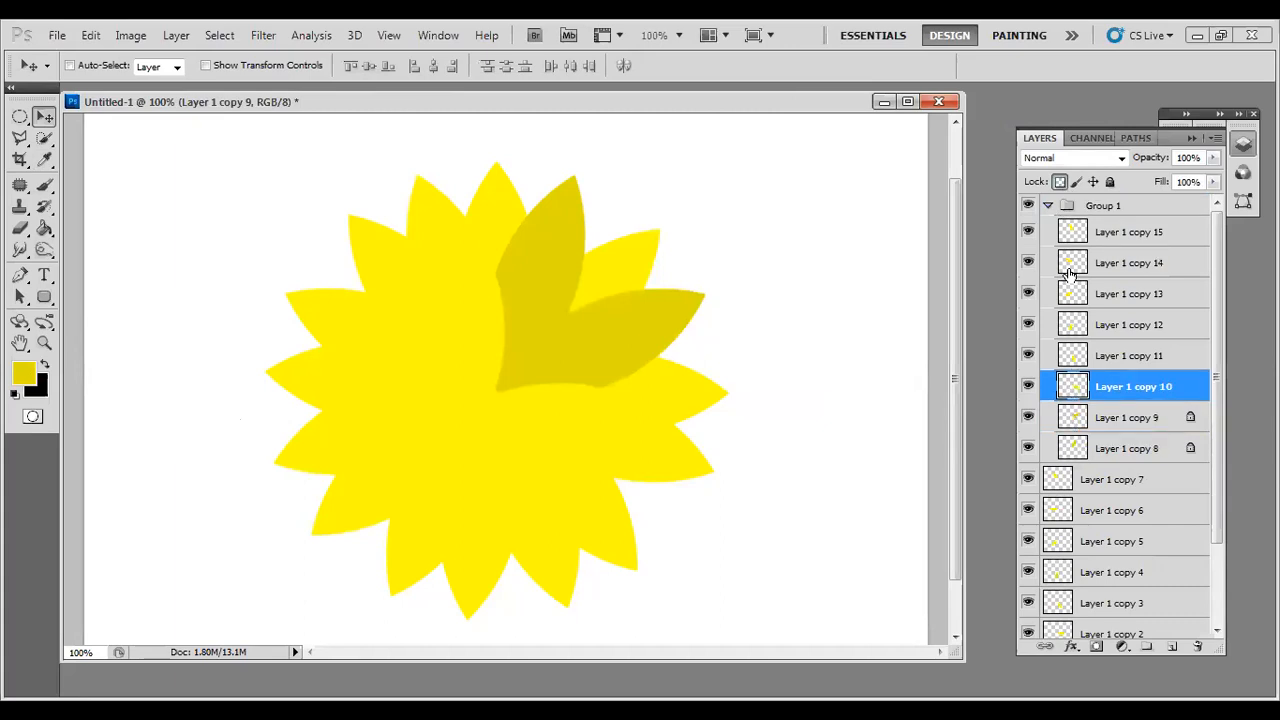
click(1059, 181)
key(alt+BackSpace)
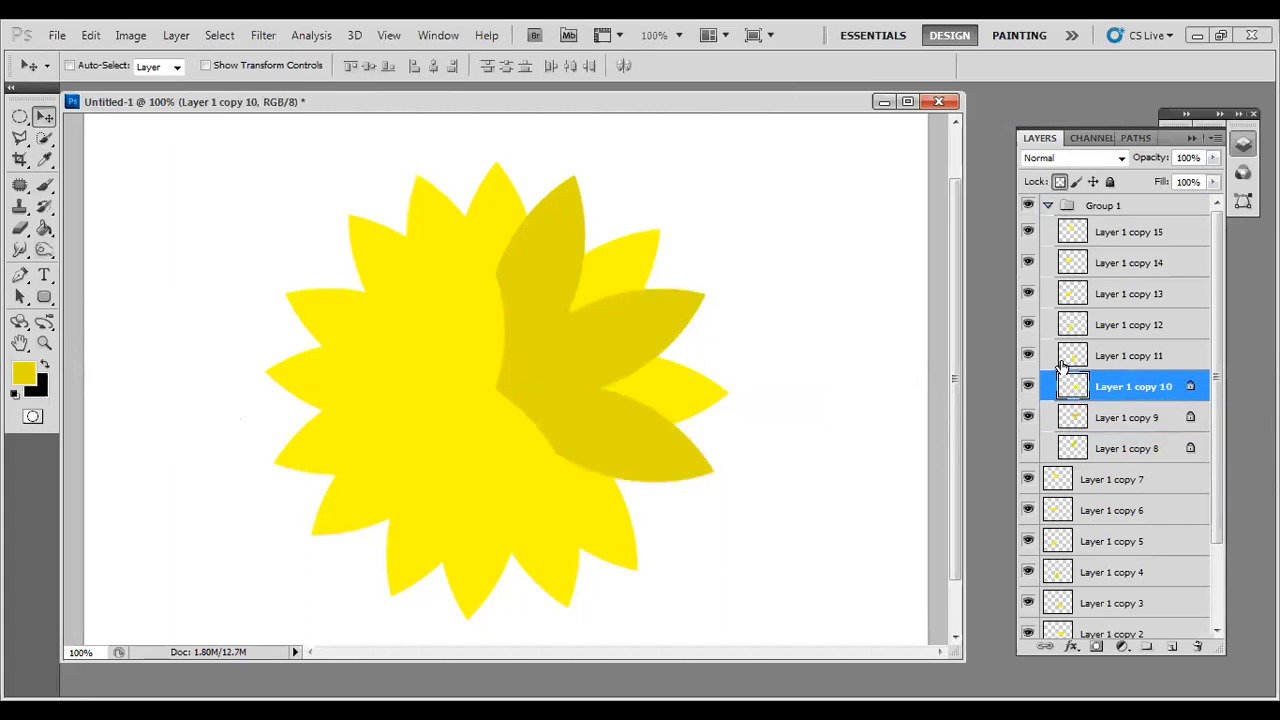
click(1064, 362)
click(1060, 183)
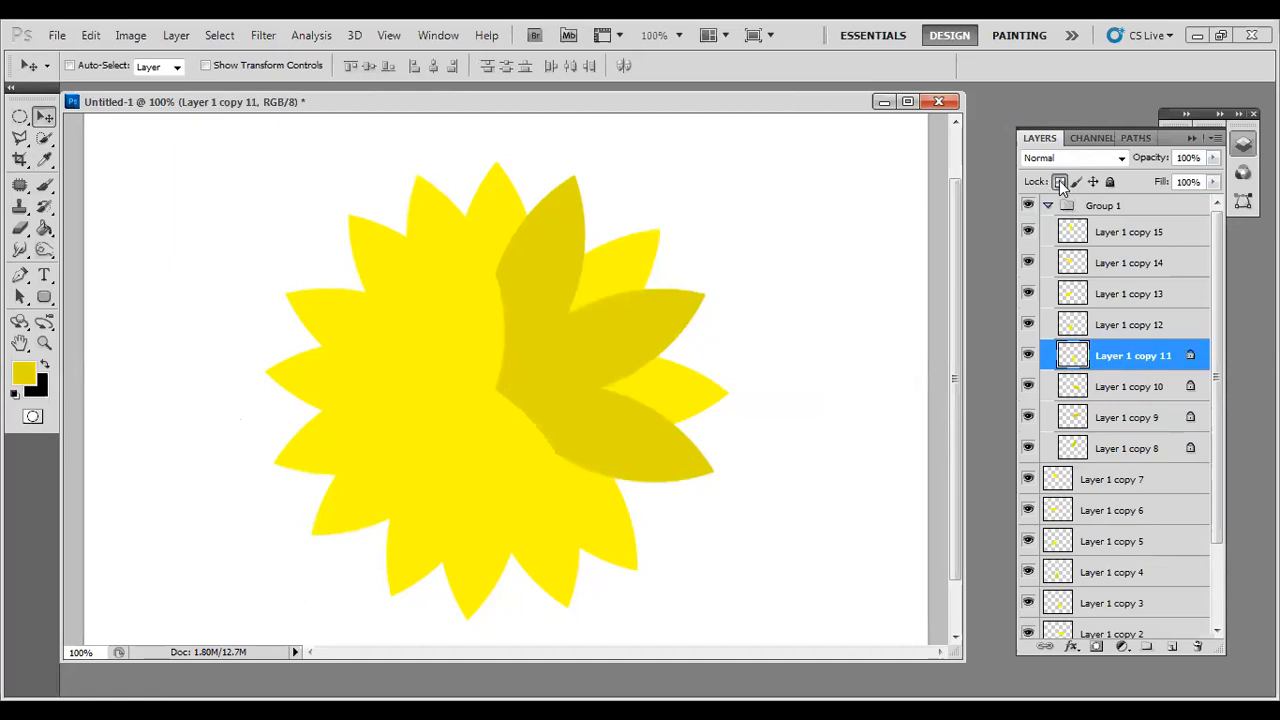
key(alt+BackSpace)
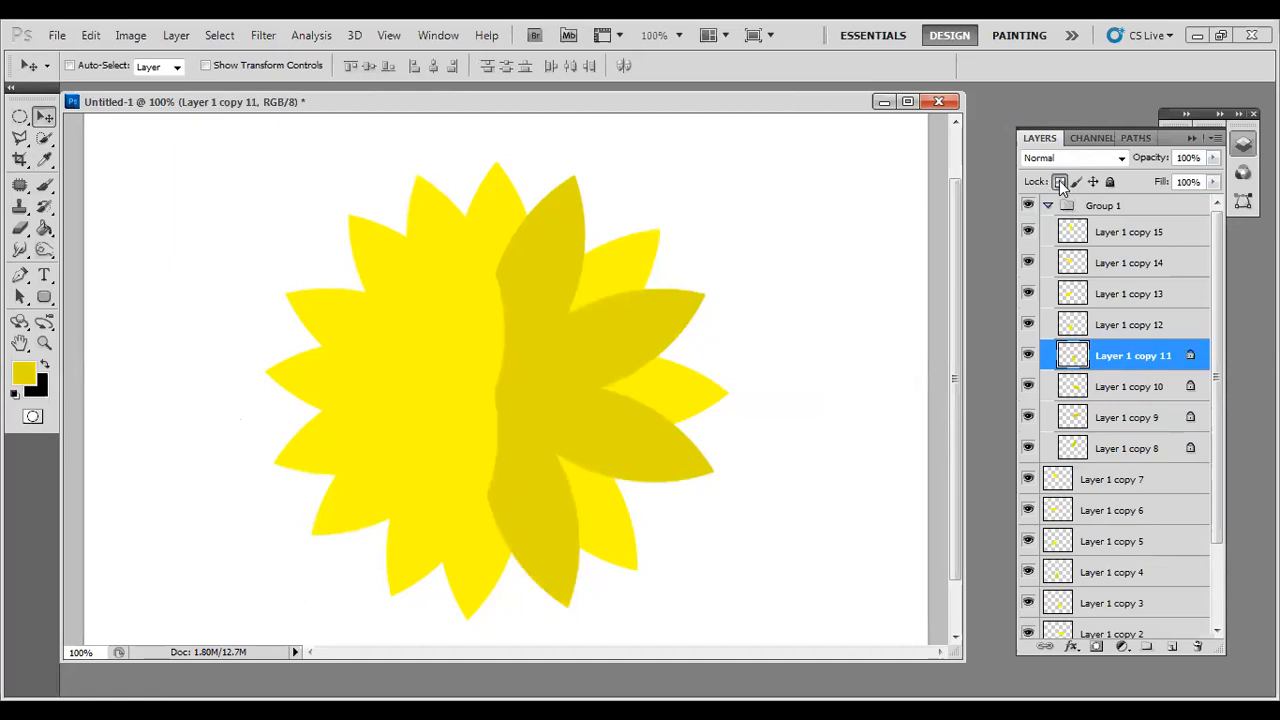
Lock the transparent pixels of Layer 1 copy 12 and copy 13 and fill both leaves with the darker yellow.
click(1070, 330)
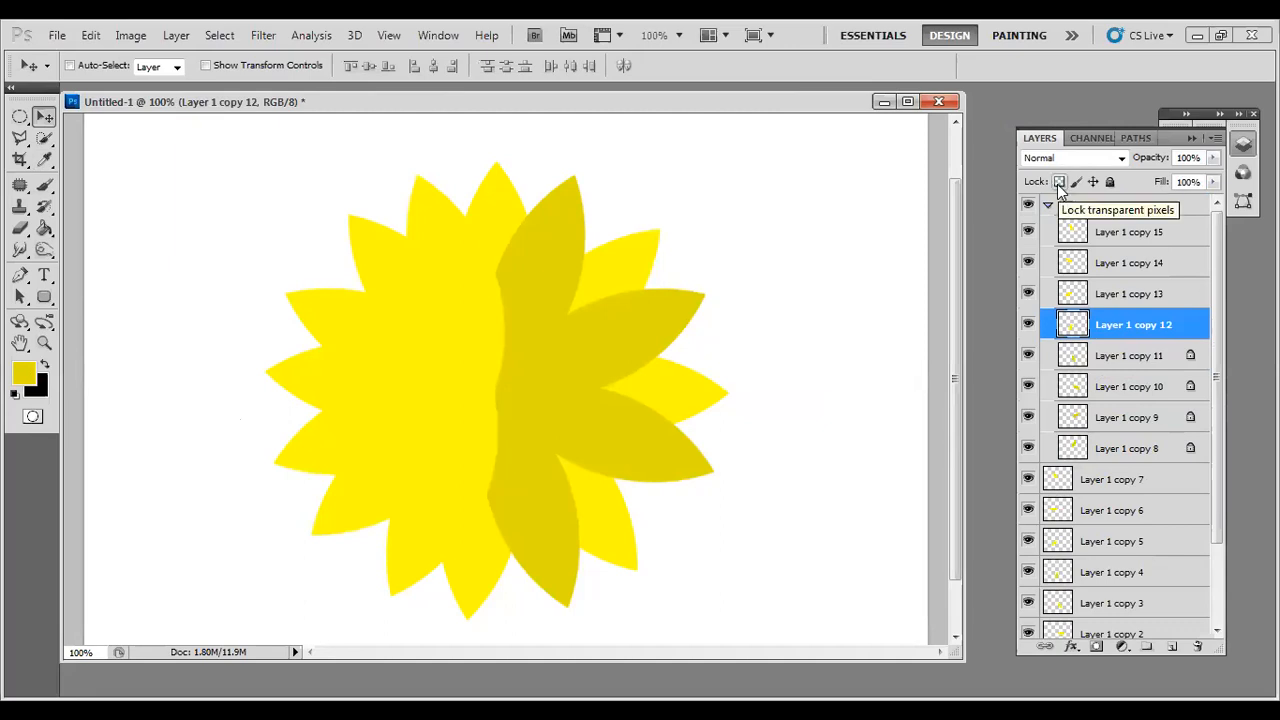
click(1059, 182)
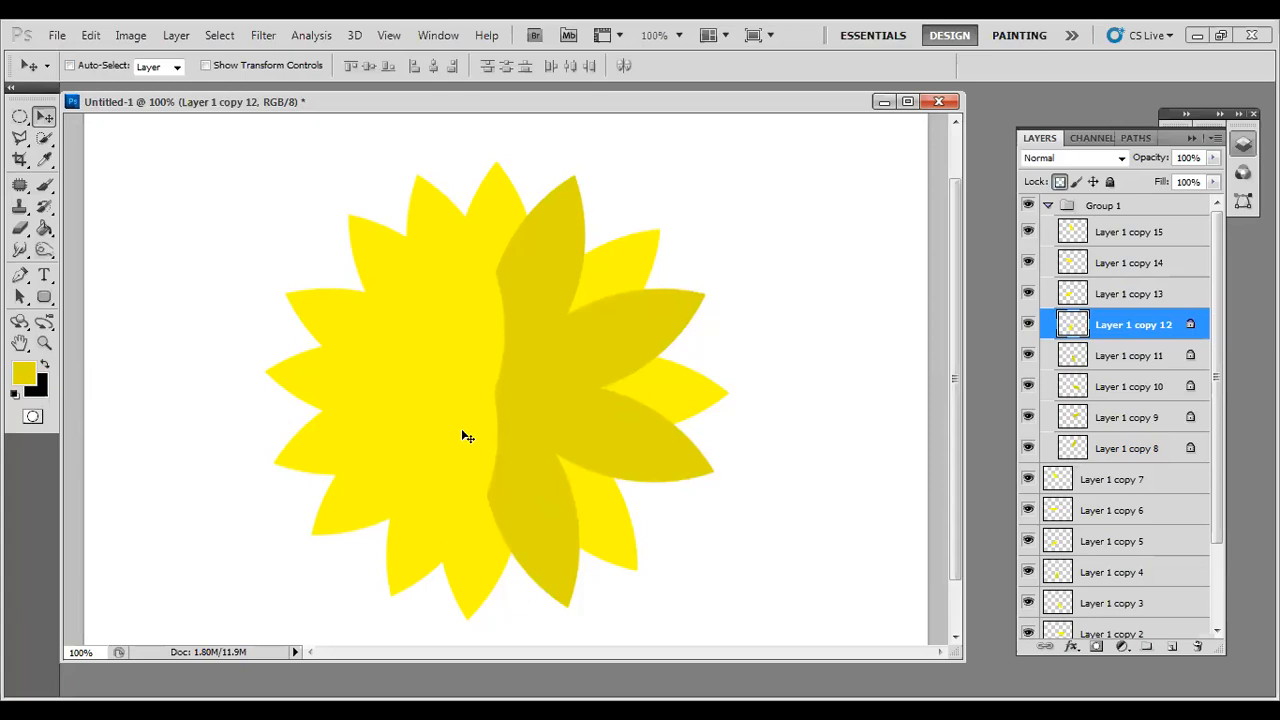
key(alt+BackSpace)
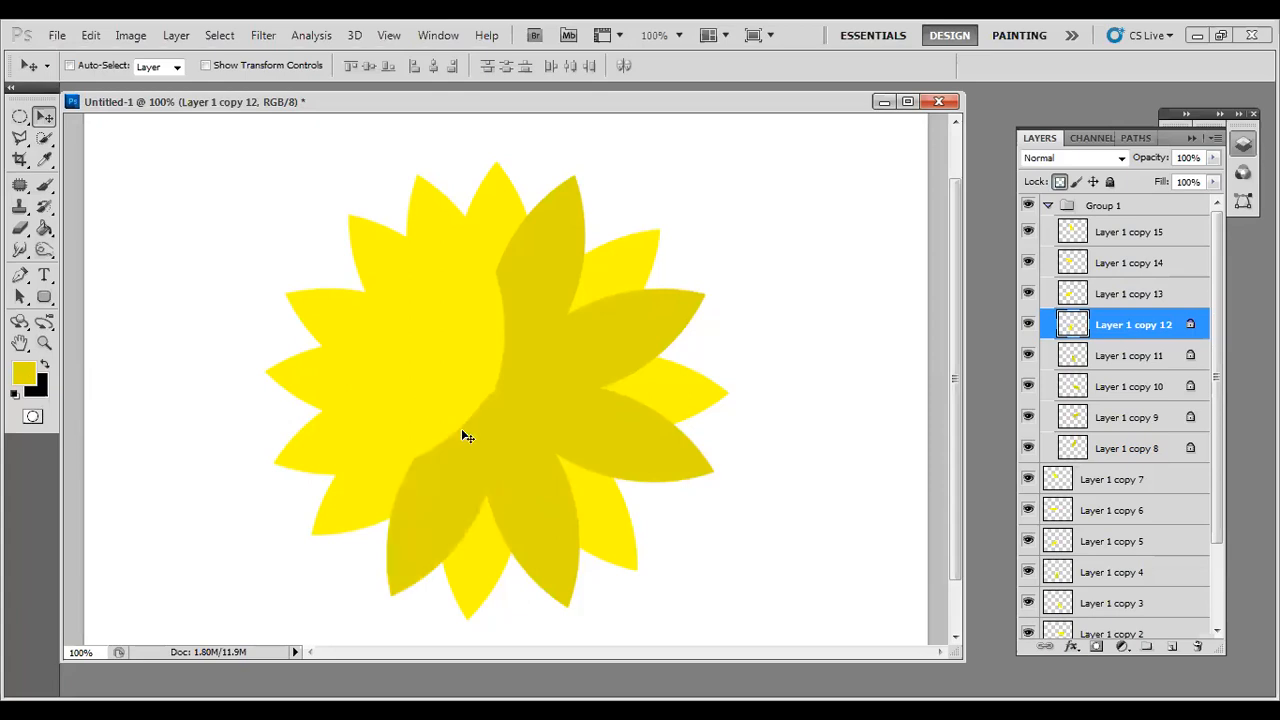
click(1100, 294)
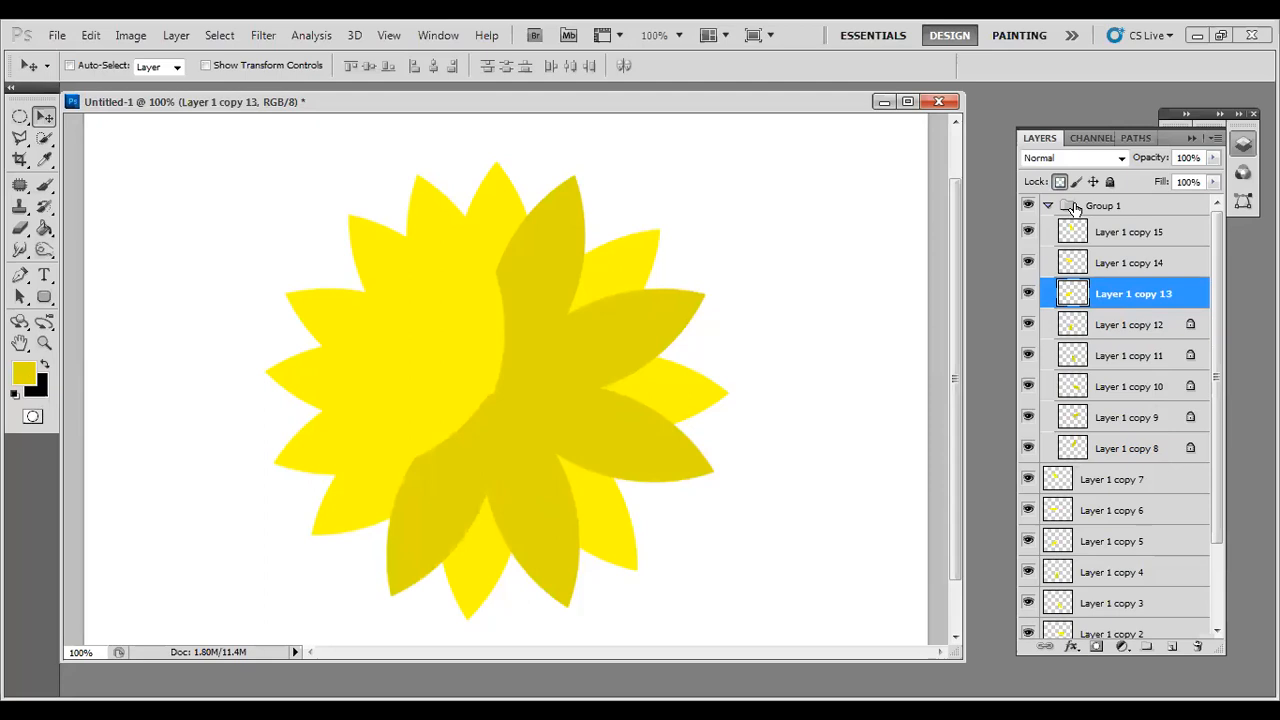
click(1059, 183)
key(alt+BackSpace)
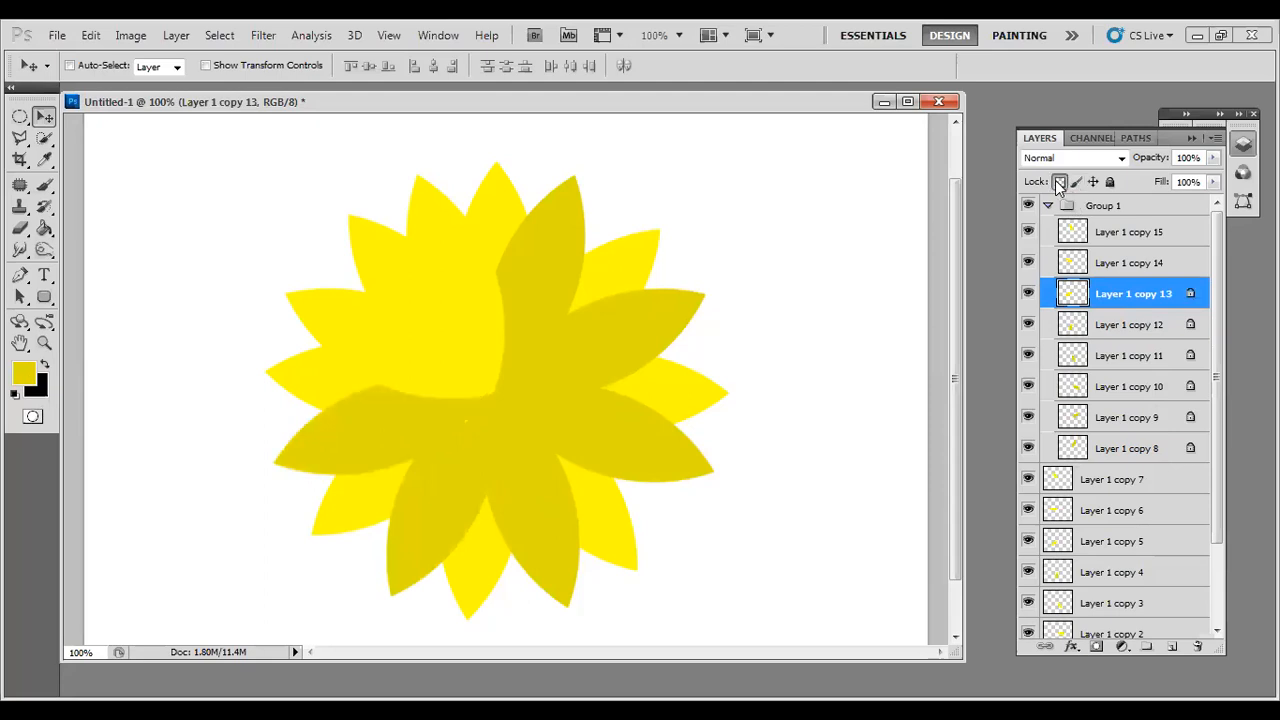
Fill Layer 1 copy 14 and copy 15 with the darker yellow, keeping their transparent pixels locked, and collapse Group 1.
click(1115, 266)
click(1060, 183)
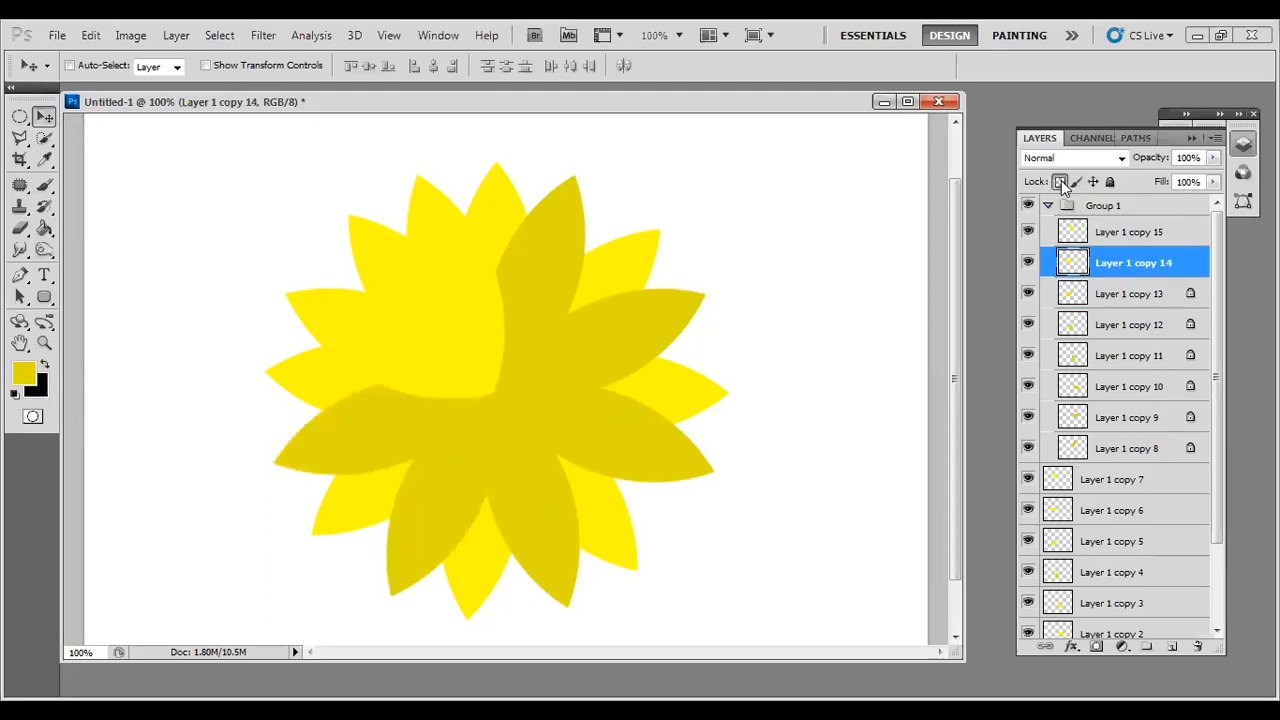
key(alt+BackSpace)
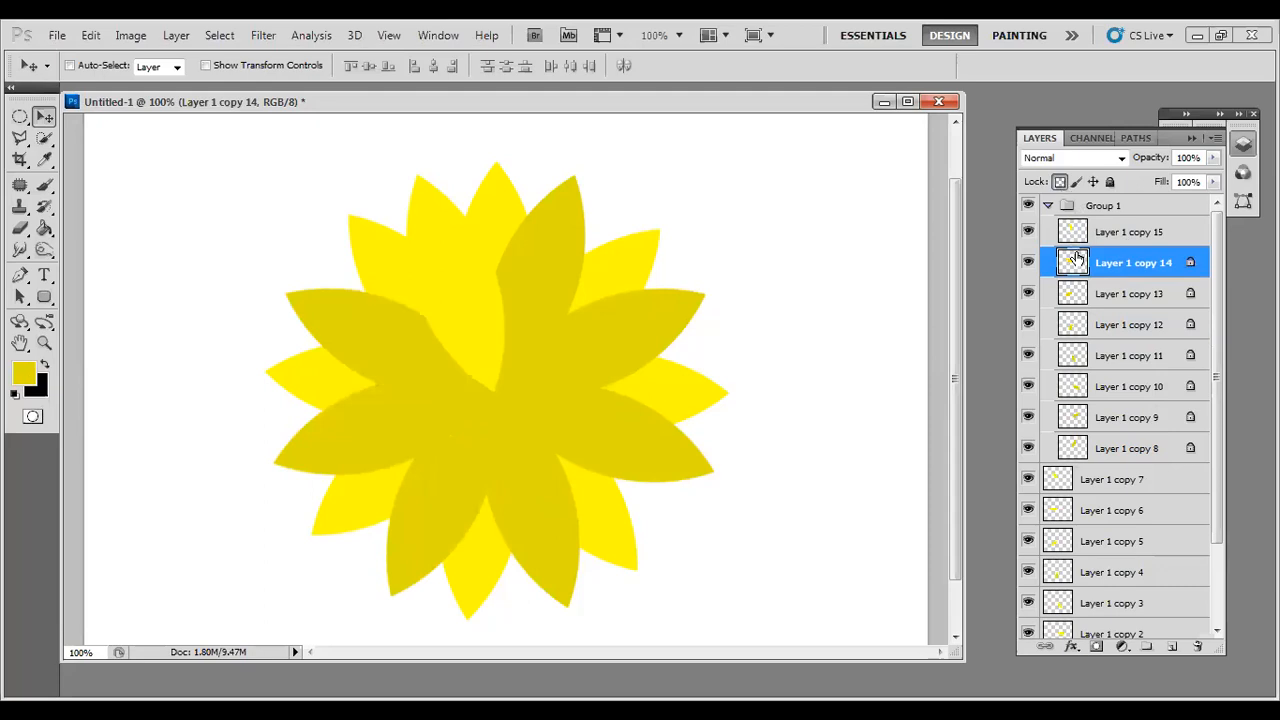
click(1080, 237)
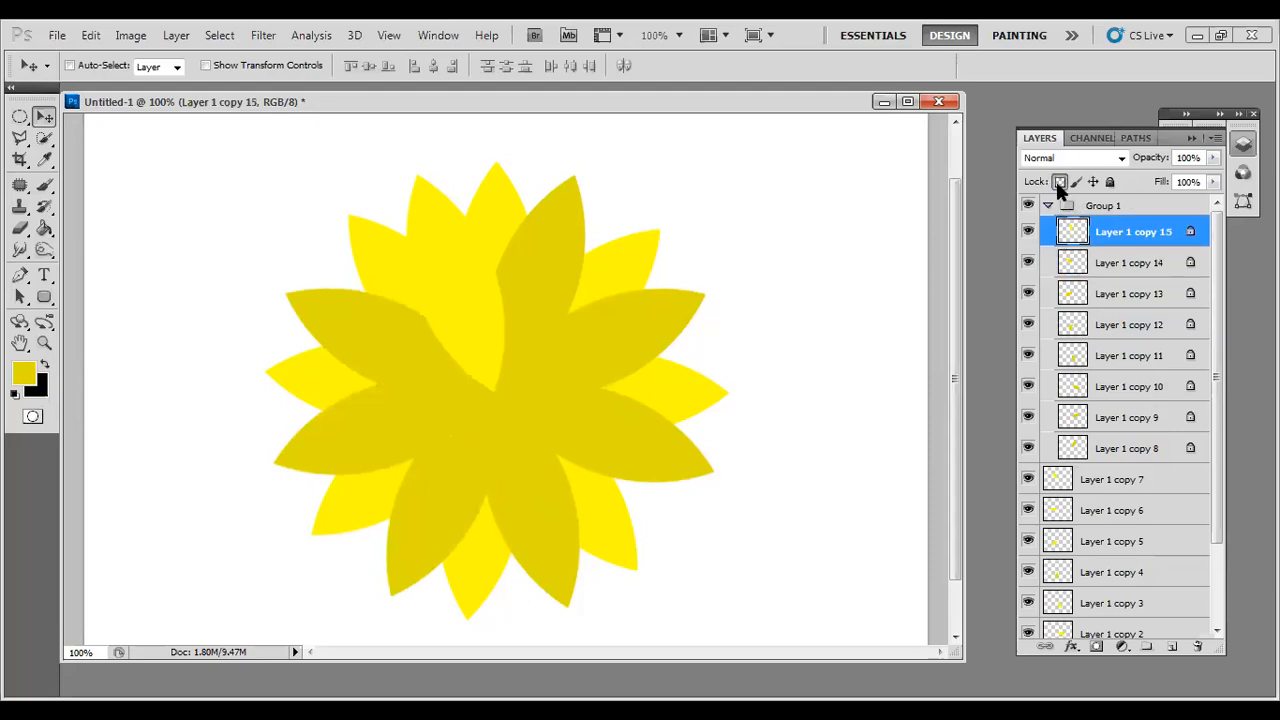
key(alt+BackSpace)
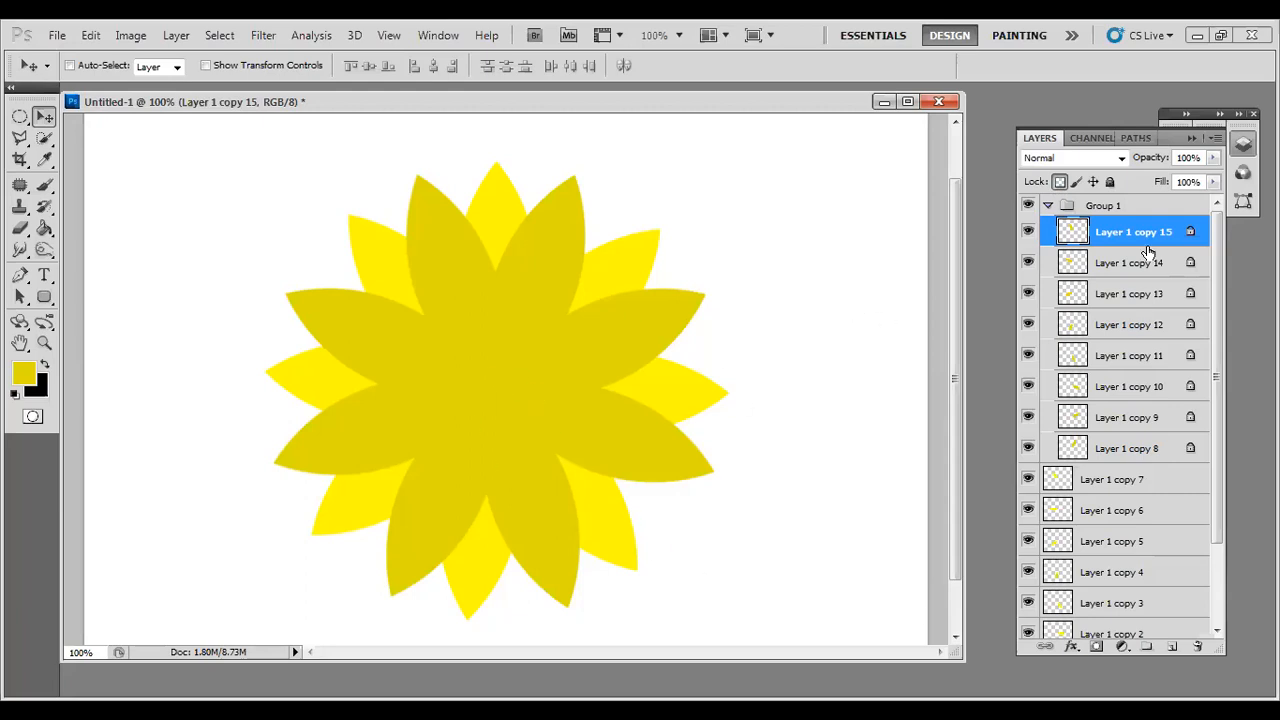
click(1048, 205)
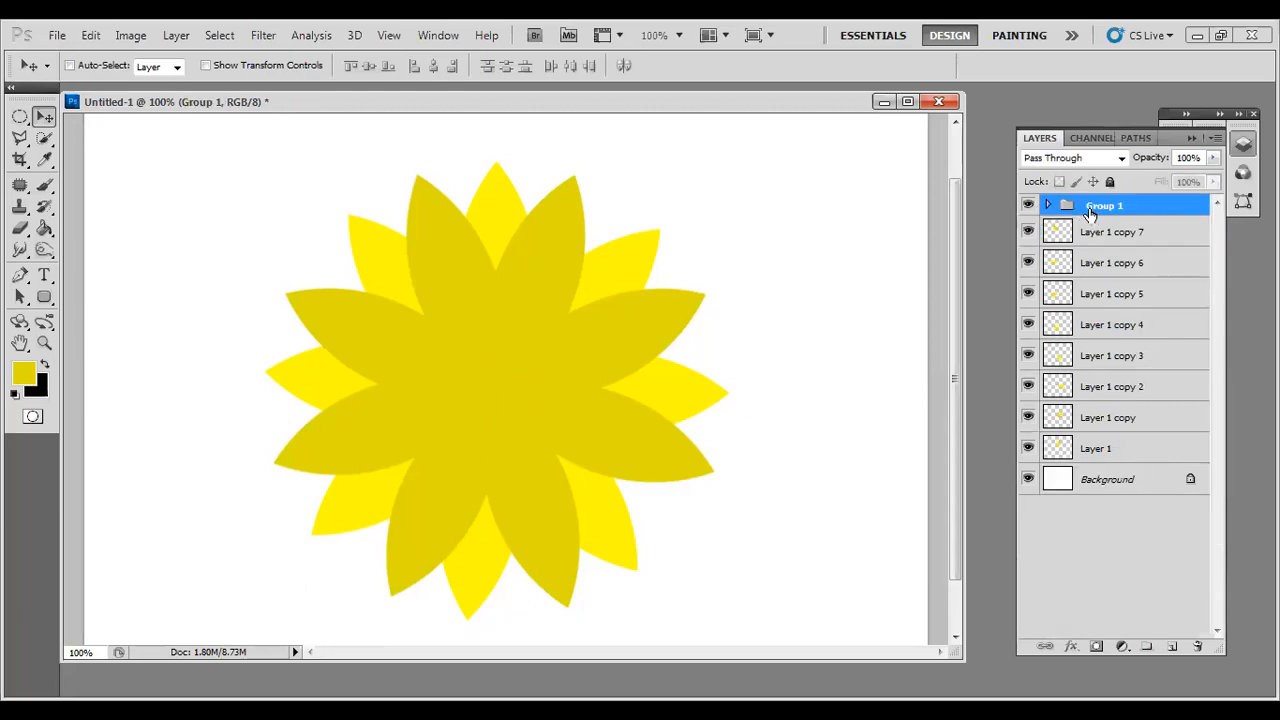
Try Group 1 hidden and at reduced opacities such as 62% and 80%, and restore it to 100%.
click(1028, 205)
click(1028, 205)
drag(1212, 160, 1177, 178)
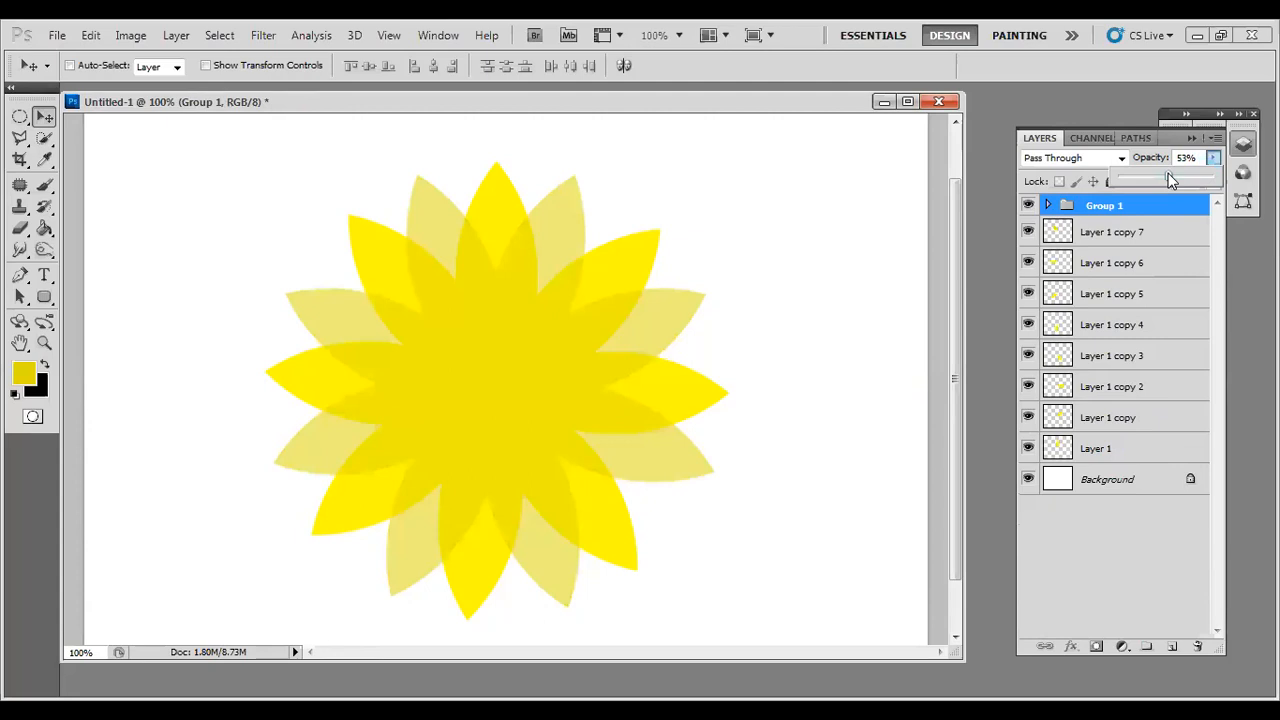
click(745, 157)
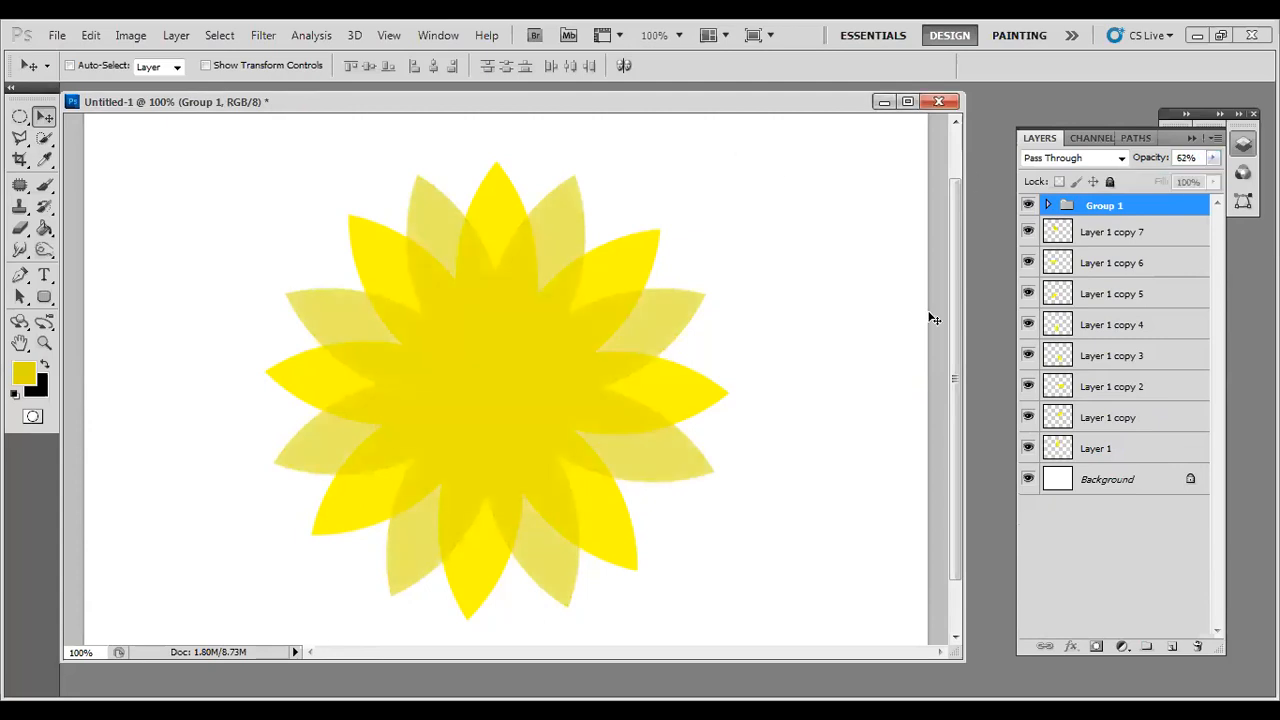
click(1213, 158)
drag(1187, 178, 1184, 179)
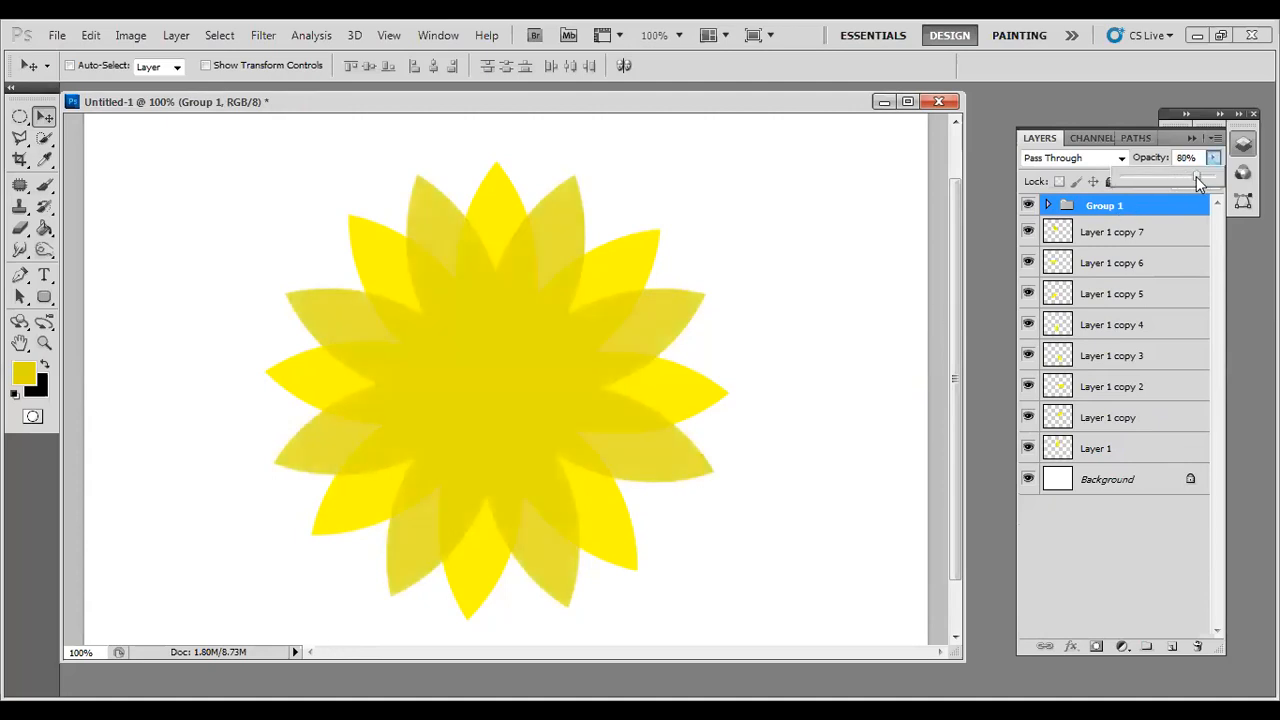
drag(1199, 181, 1216, 180)
click(705, 335)
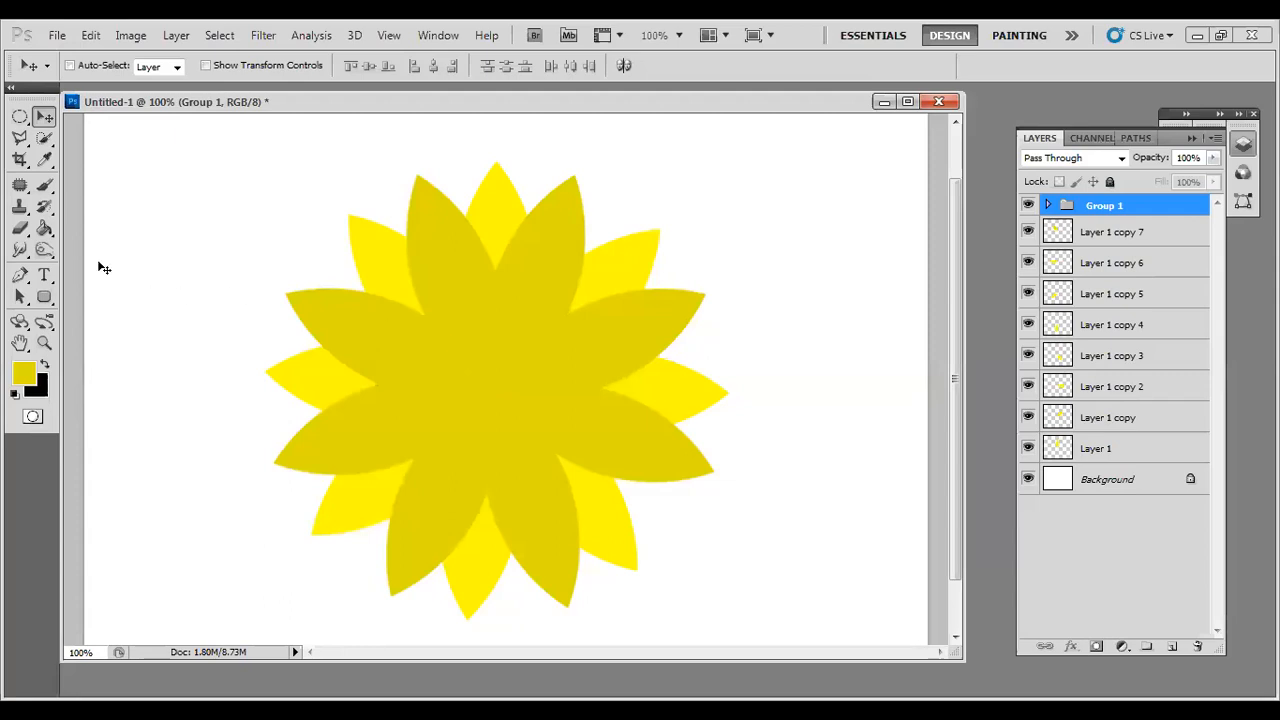
Make a small circular selection at the flower's center and fill it with black on a new layer.
click(20, 117)
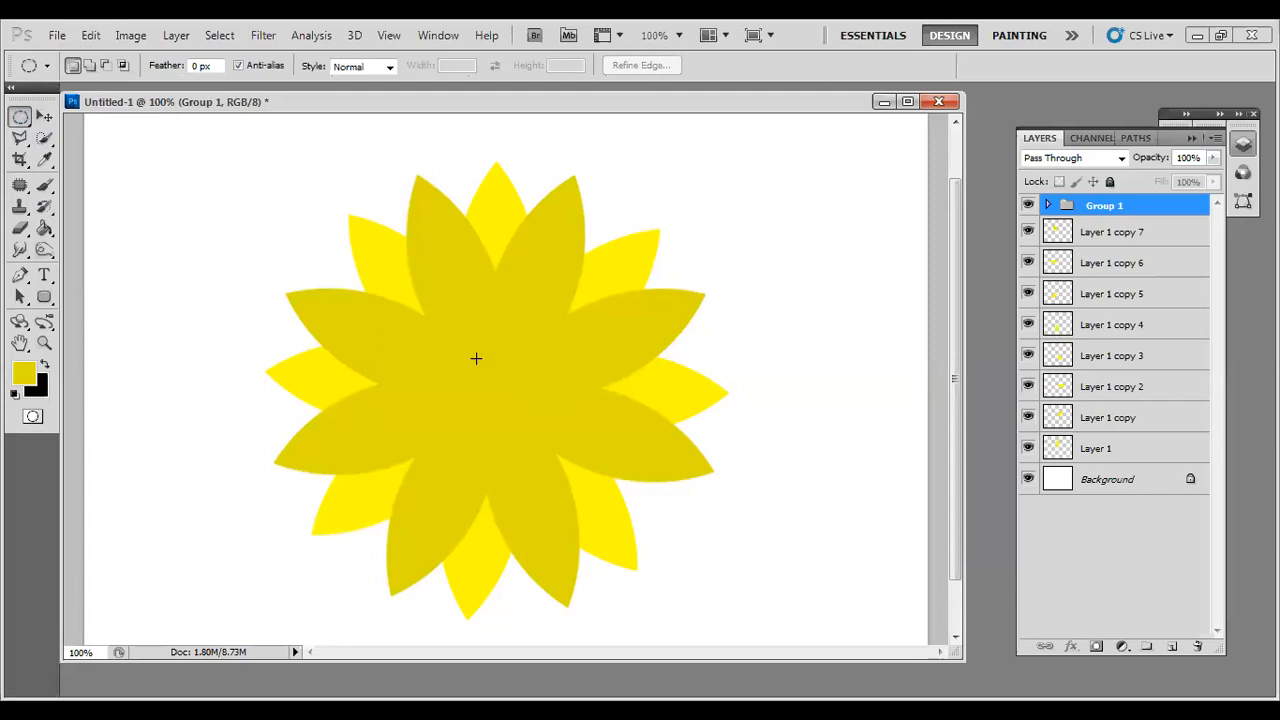
drag(470, 347, 545, 448)
drag(532, 433, 532, 433)
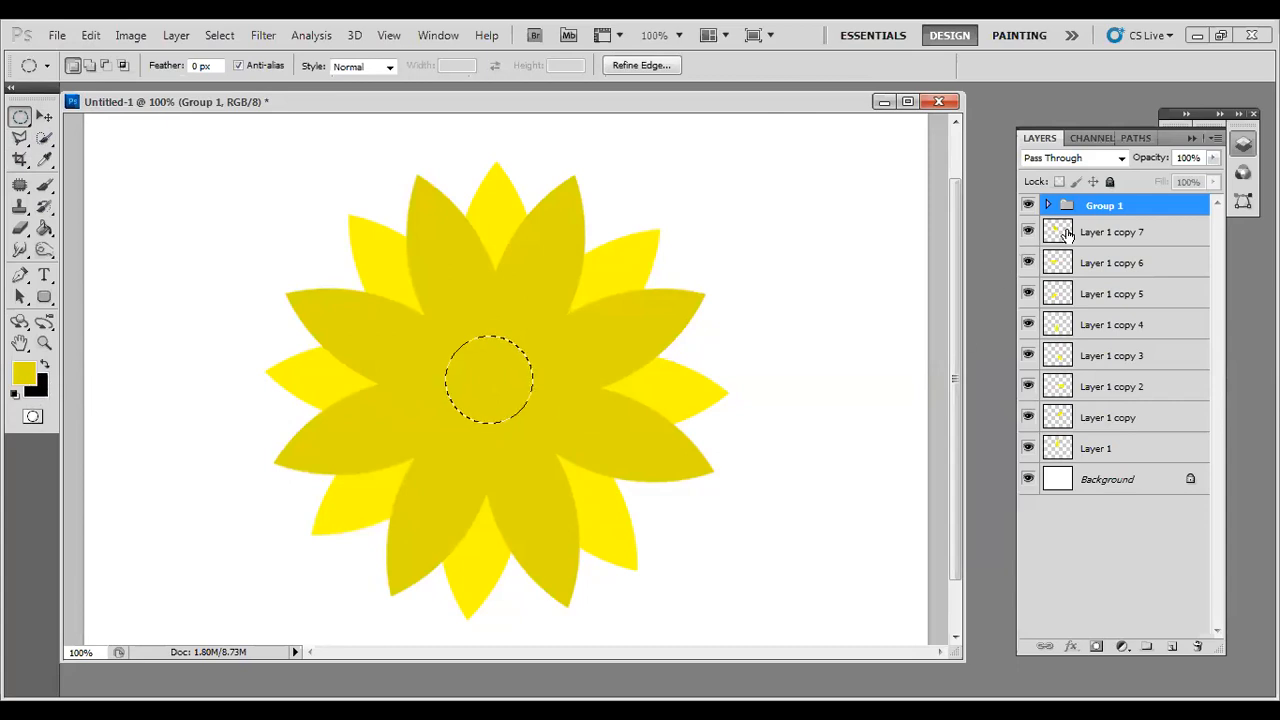
click(1172, 646)
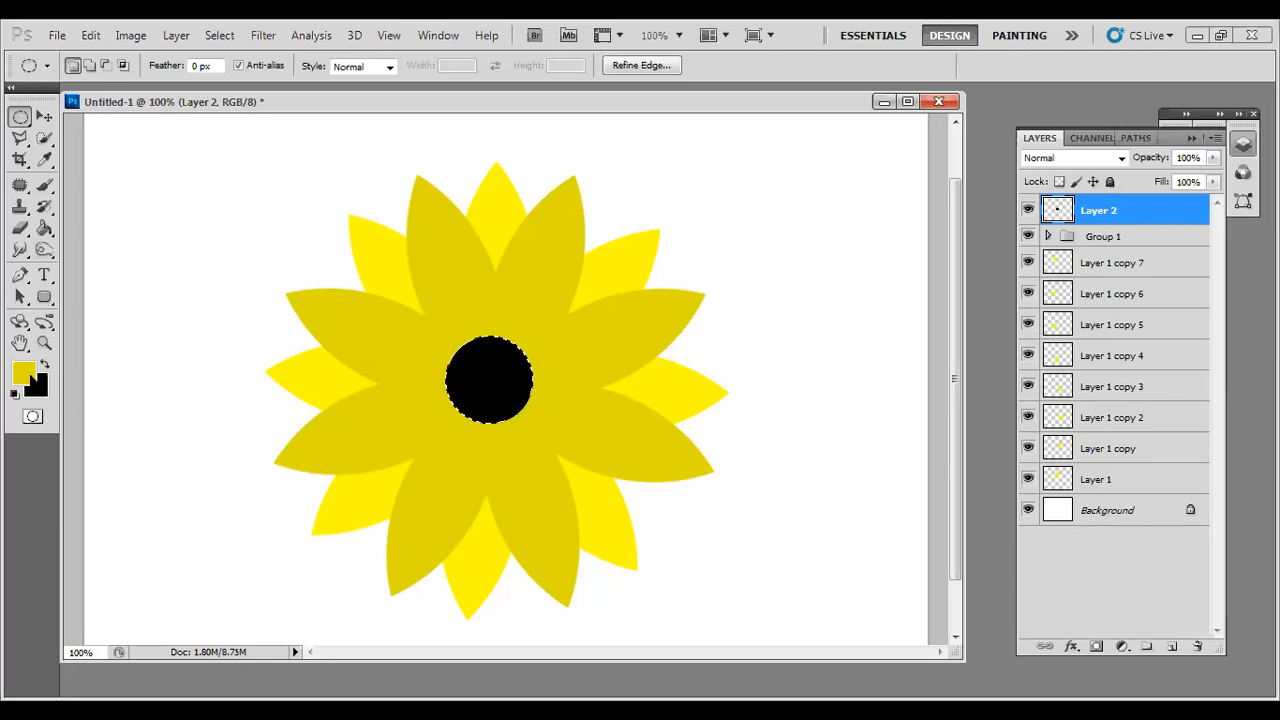
Pick a dark olive foreground color, refill the center circle on Layer 2 with it, and deselect.
click(32, 377)
click(553, 374)
click(553, 385)
click(772, 237)
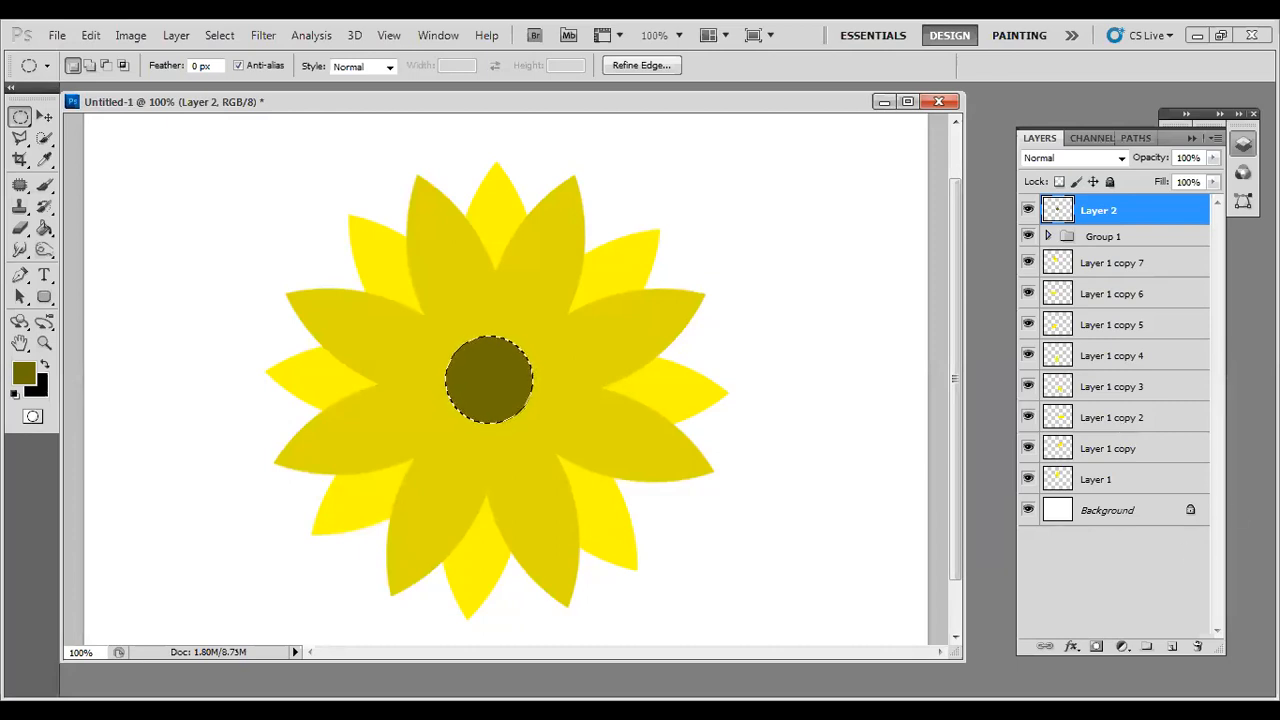
key(ctrl+d)
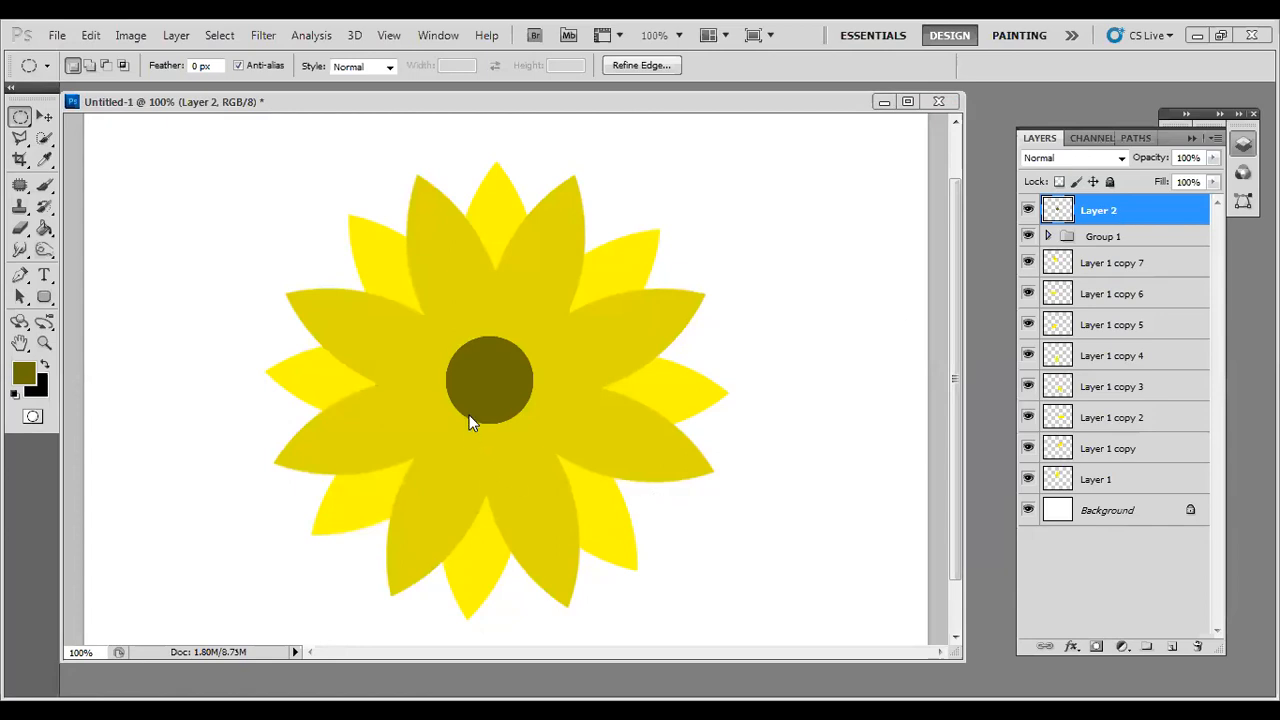
Create a new blank white document alongside the flower document and widen the document window.
key(ctrl+shift+d)
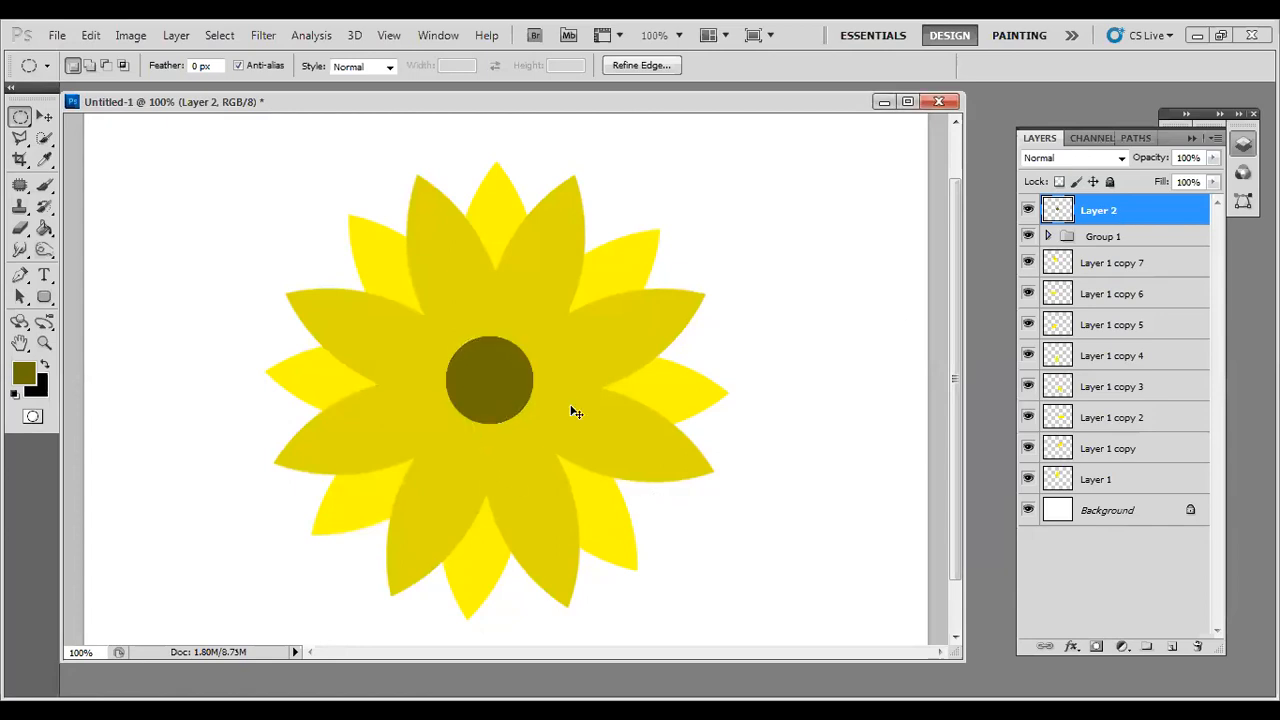
click(571, 405)
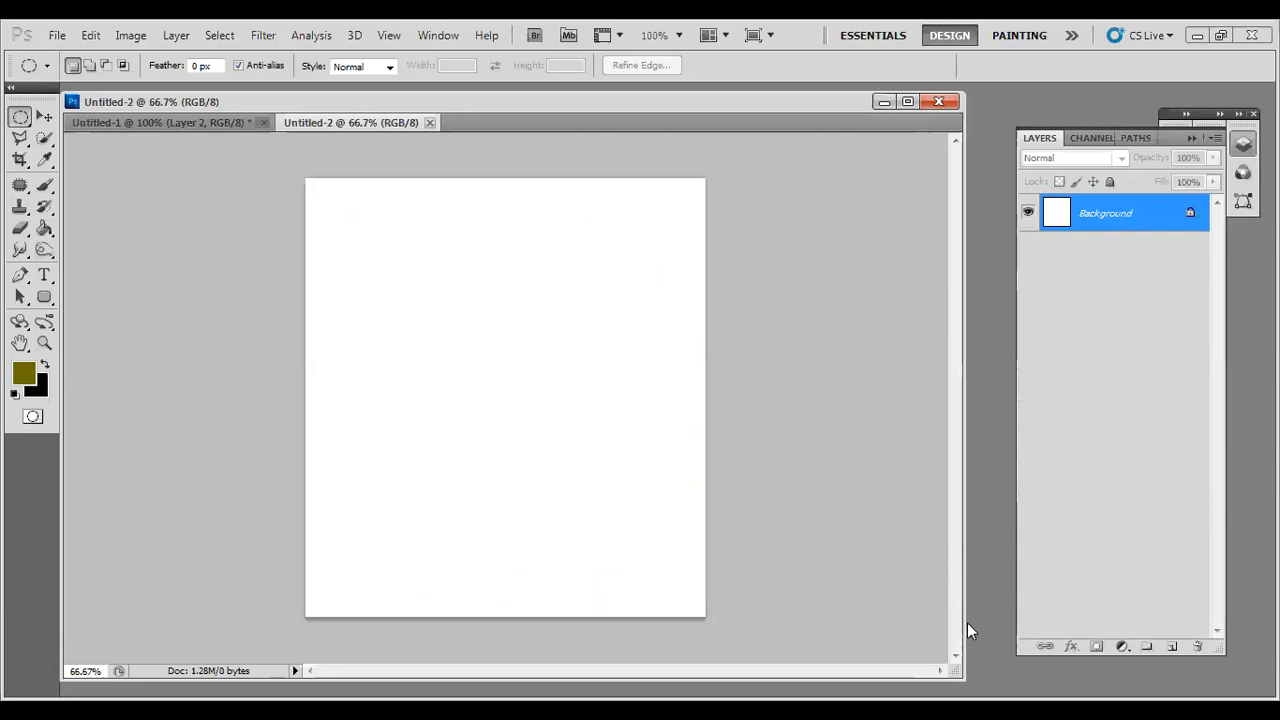
drag(958, 678, 1060, 683)
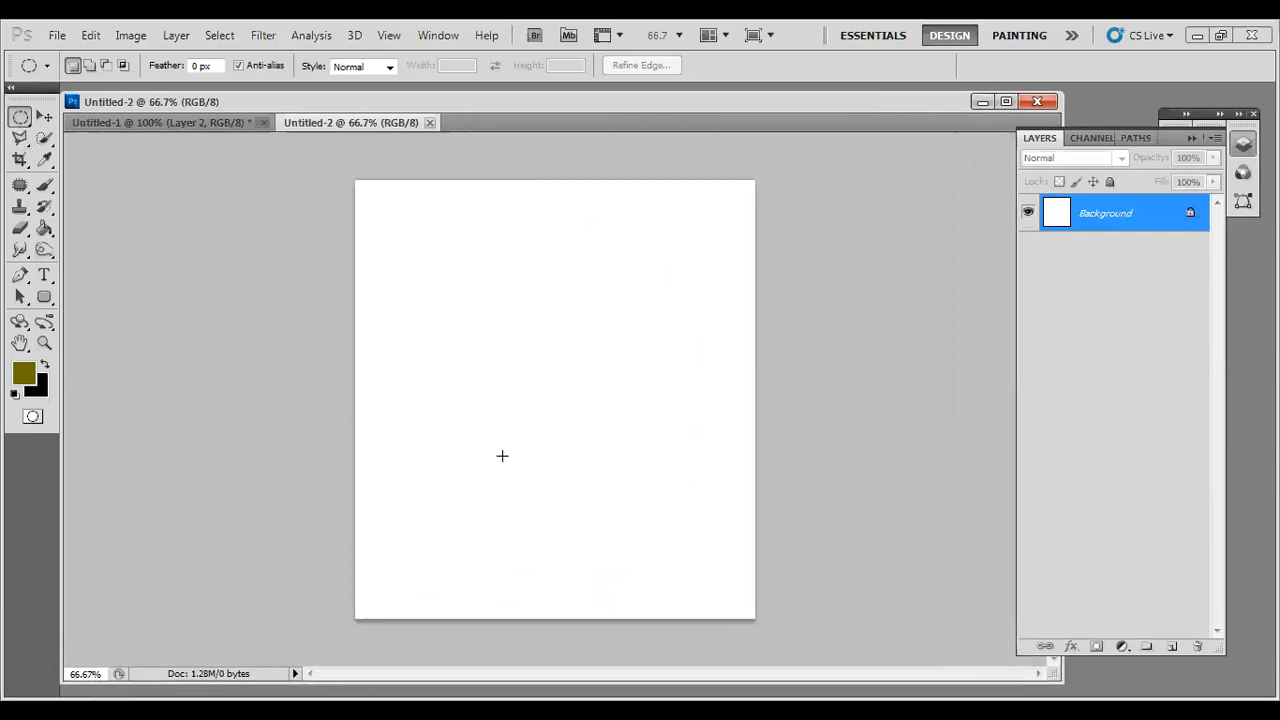
Copy the Layer 1 leaf from Untitled-1 into Untitled-2 and move it to the middle of the canvas's width.
click(169, 121)
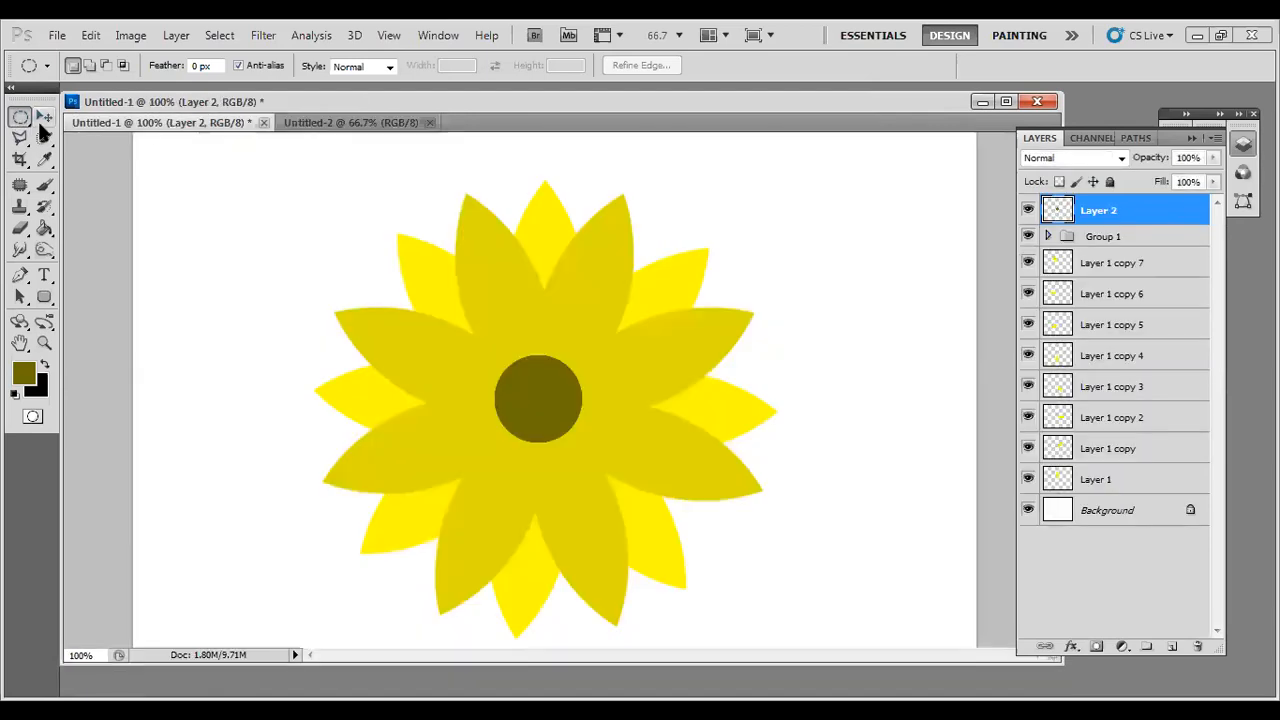
click(44, 117)
click(1092, 486)
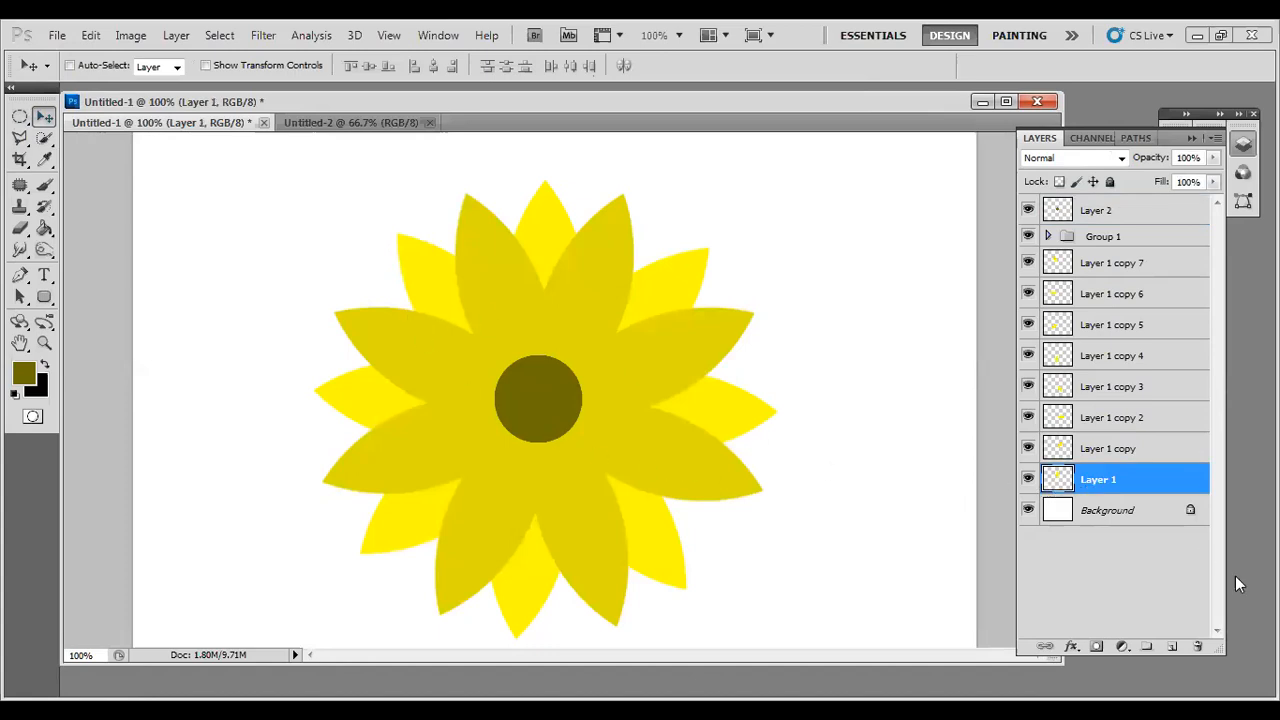
drag(471, 444, 566, 471)
key(ctrl+t)
key(Escape)
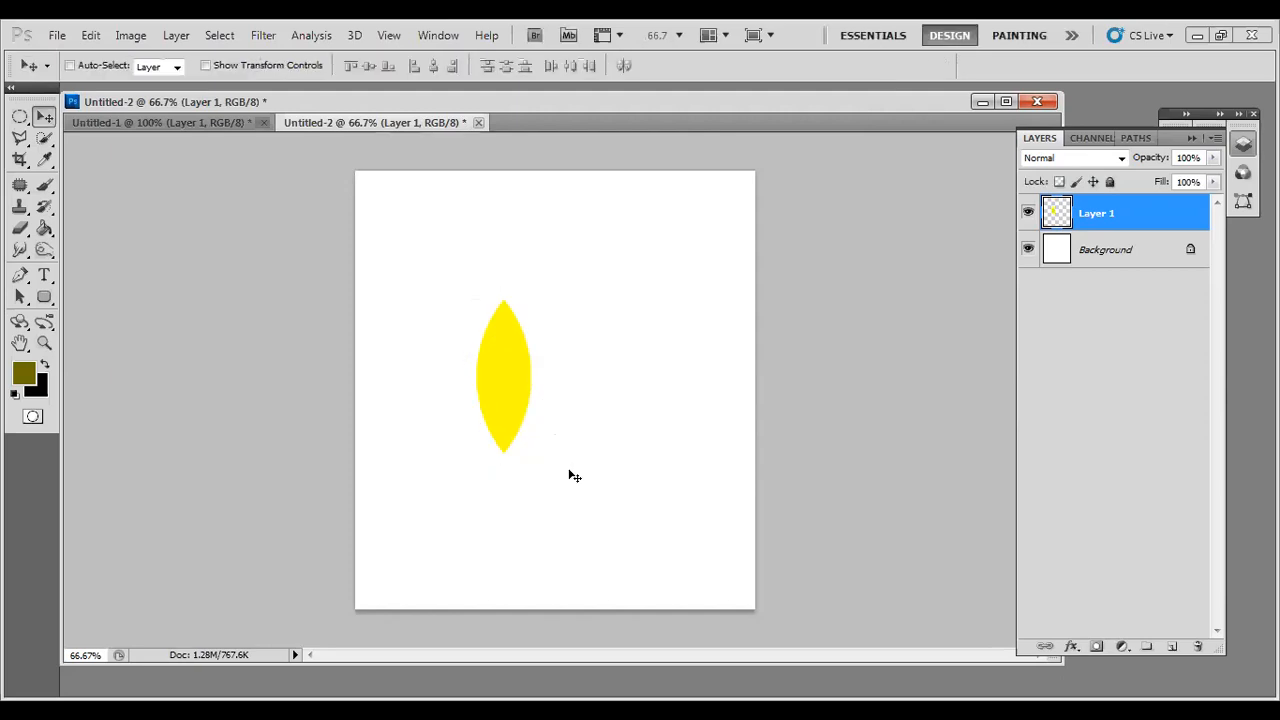
drag(504, 399, 548, 393)
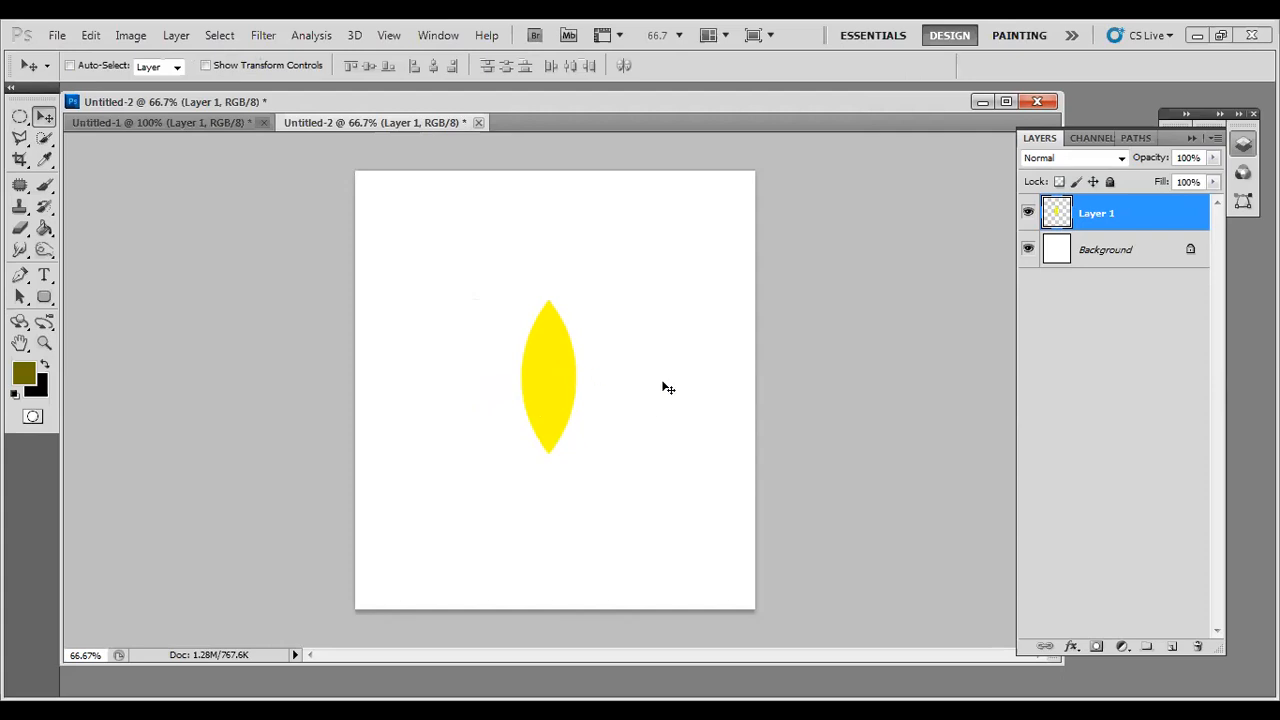
Duplicate the leaf layer twice and start a free transform on Layer 1 copy.
drag(1128, 218, 1173, 645)
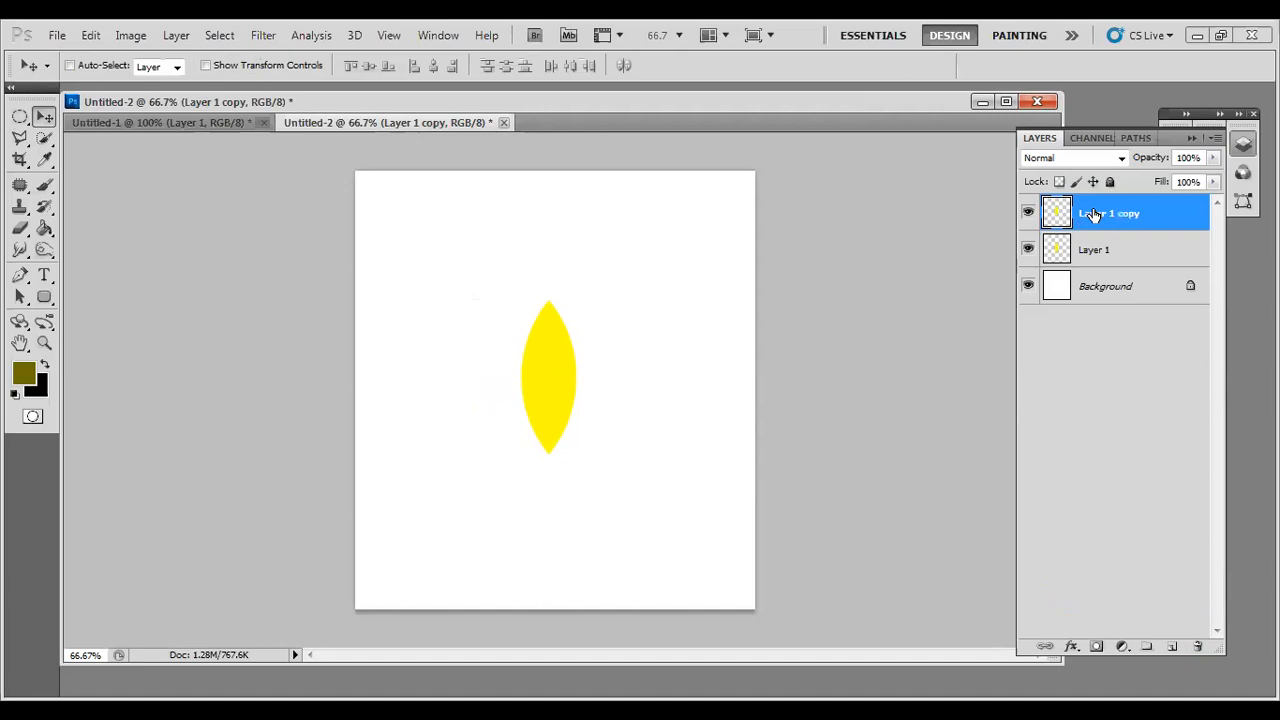
drag(1094, 215, 1175, 645)
click(1096, 249)
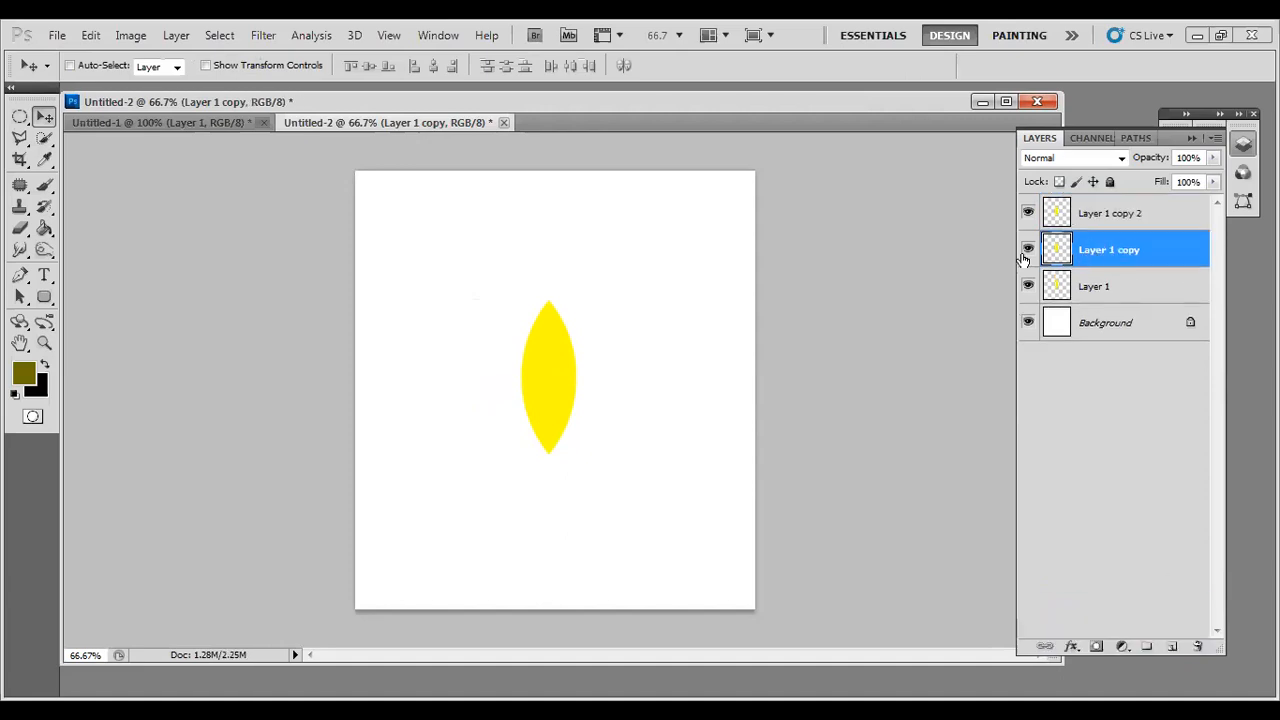
key(ctrl+t)
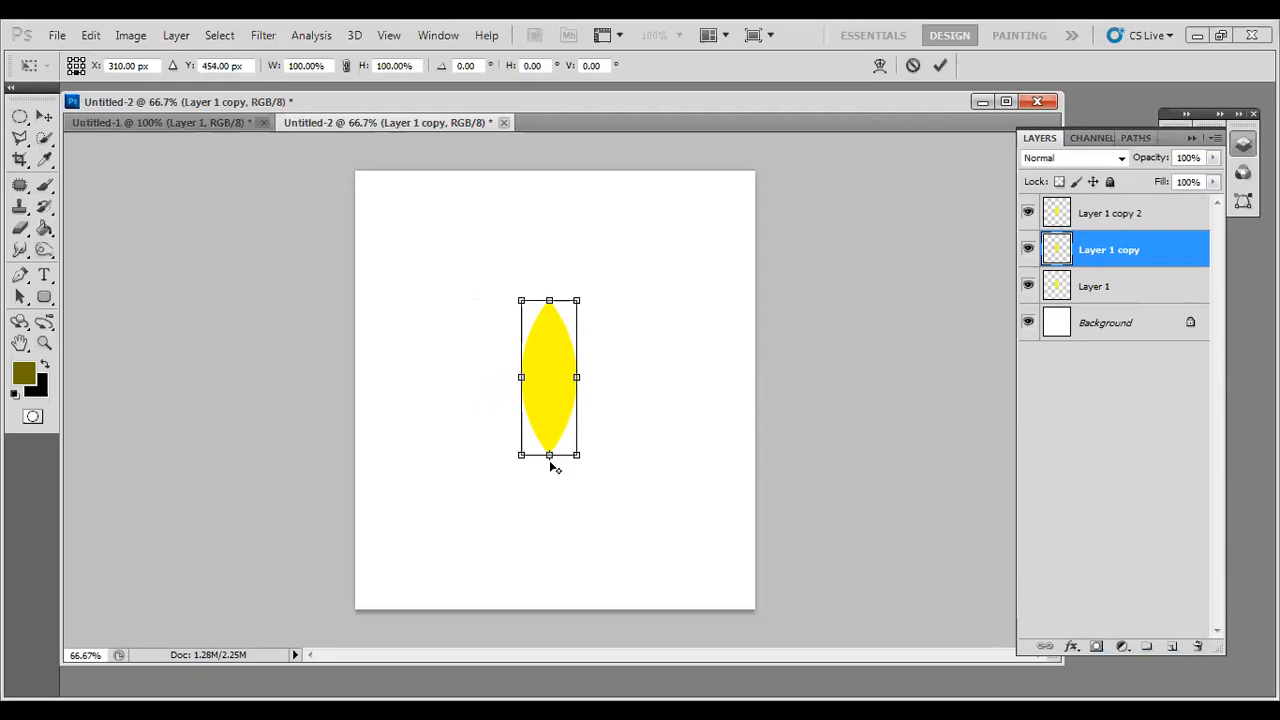
drag(551, 458, 521, 456)
drag(606, 297, 541, 291)
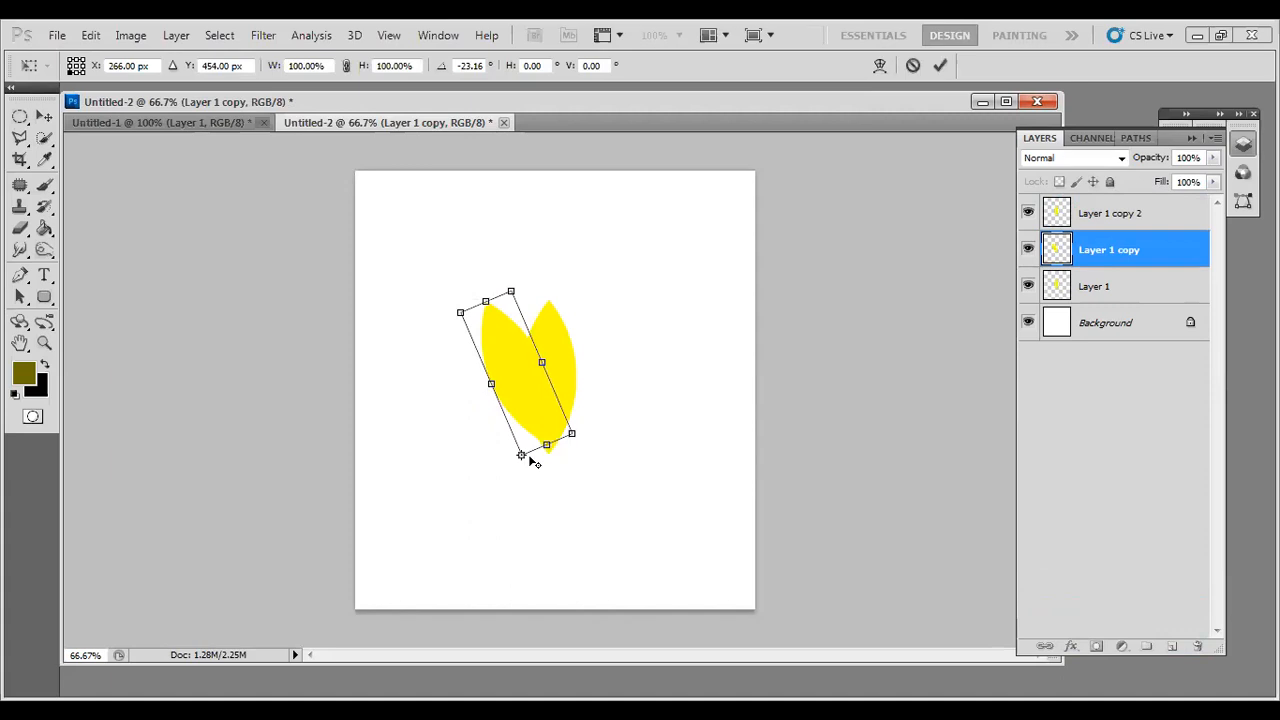
key(ctrl+z)
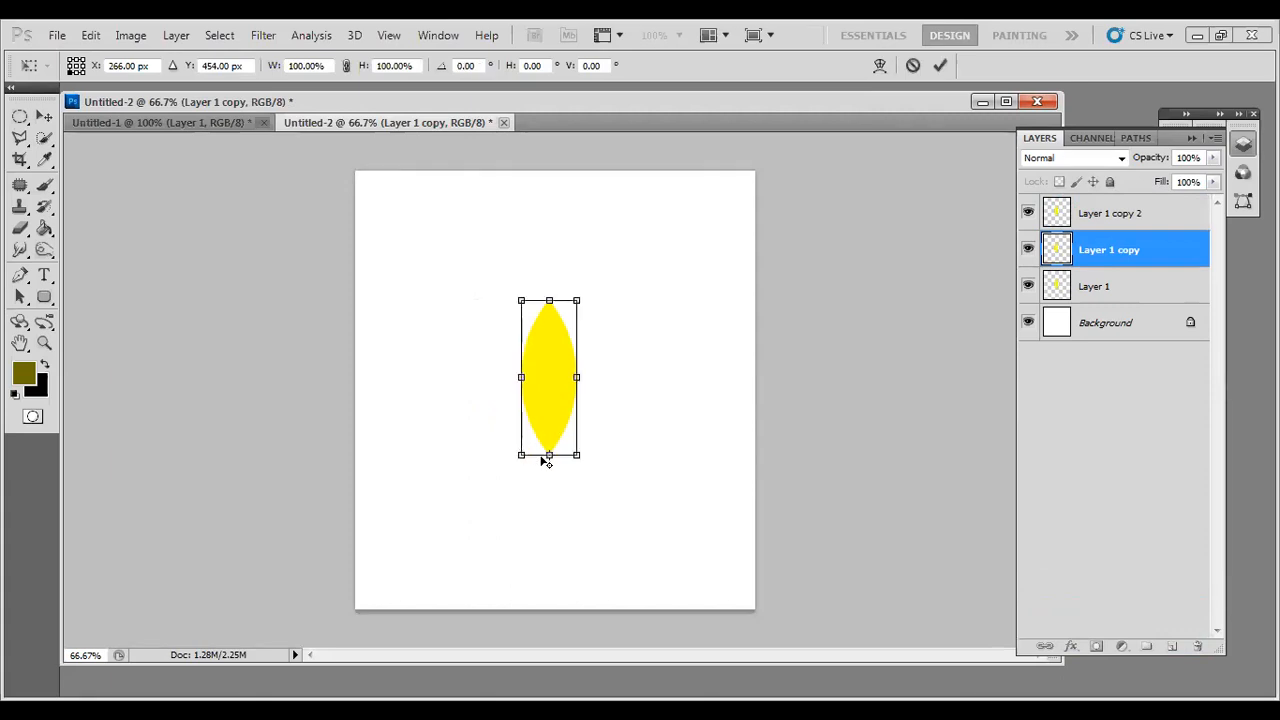
Rotate Layer 1 copy around the leaf's bottom tip, trying -45° and applying -30°.
drag(603, 291, 514, 282)
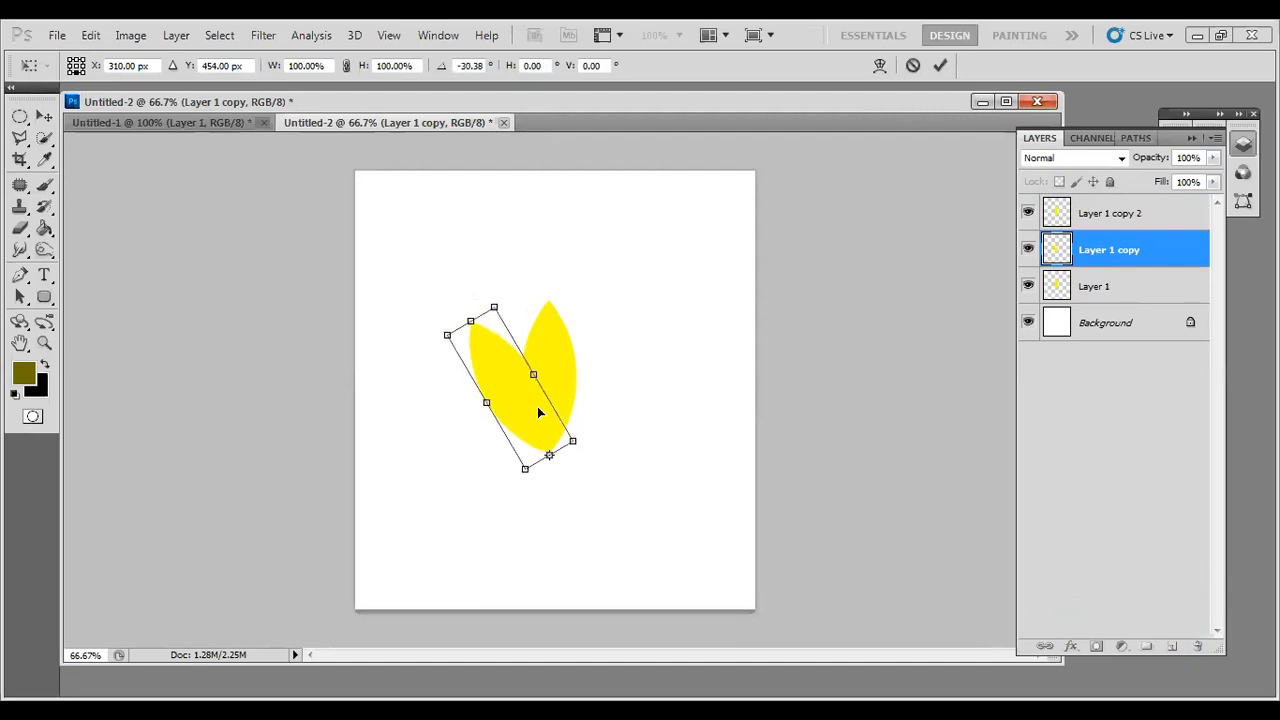
click(460, 65)
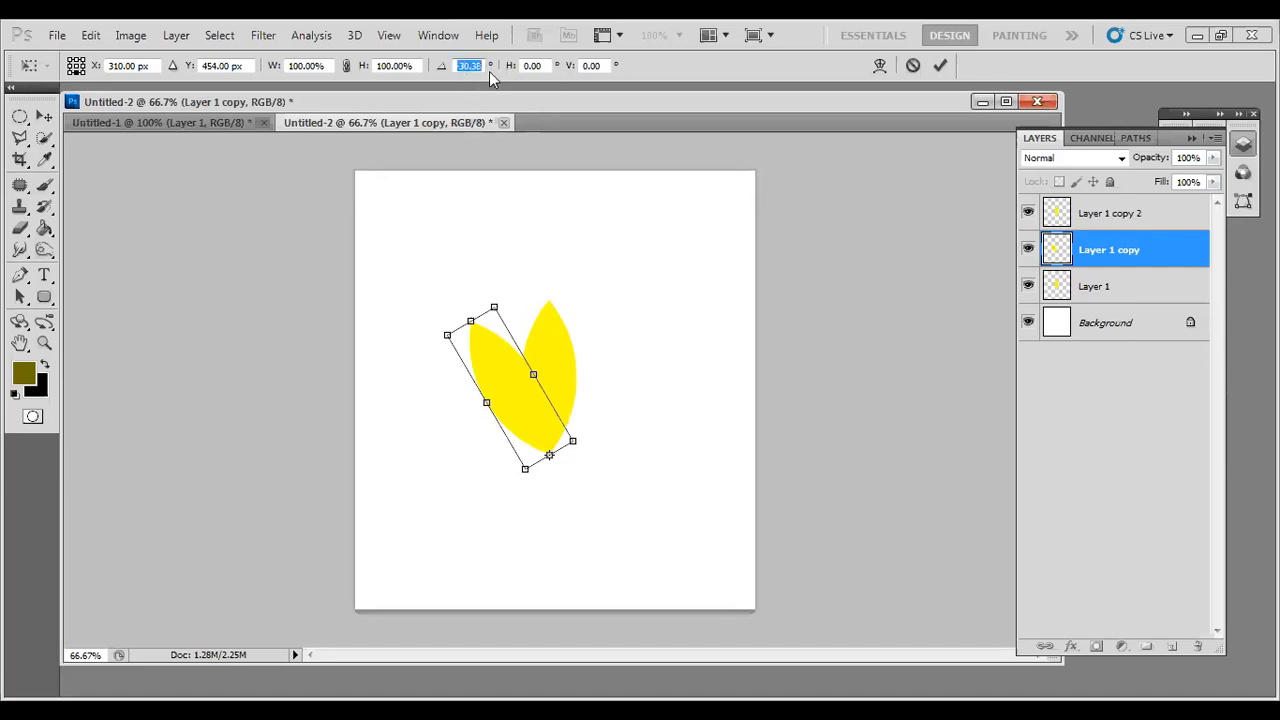
text(-45)
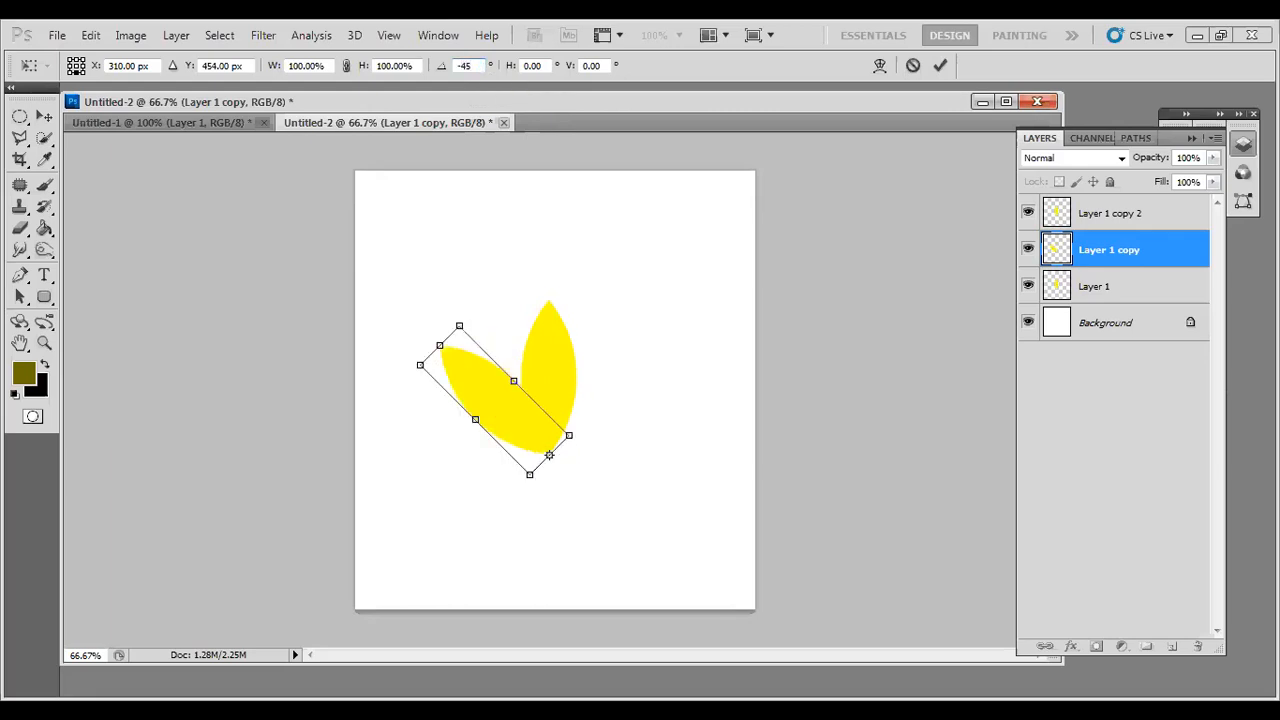
click(466, 66)
text(-30)
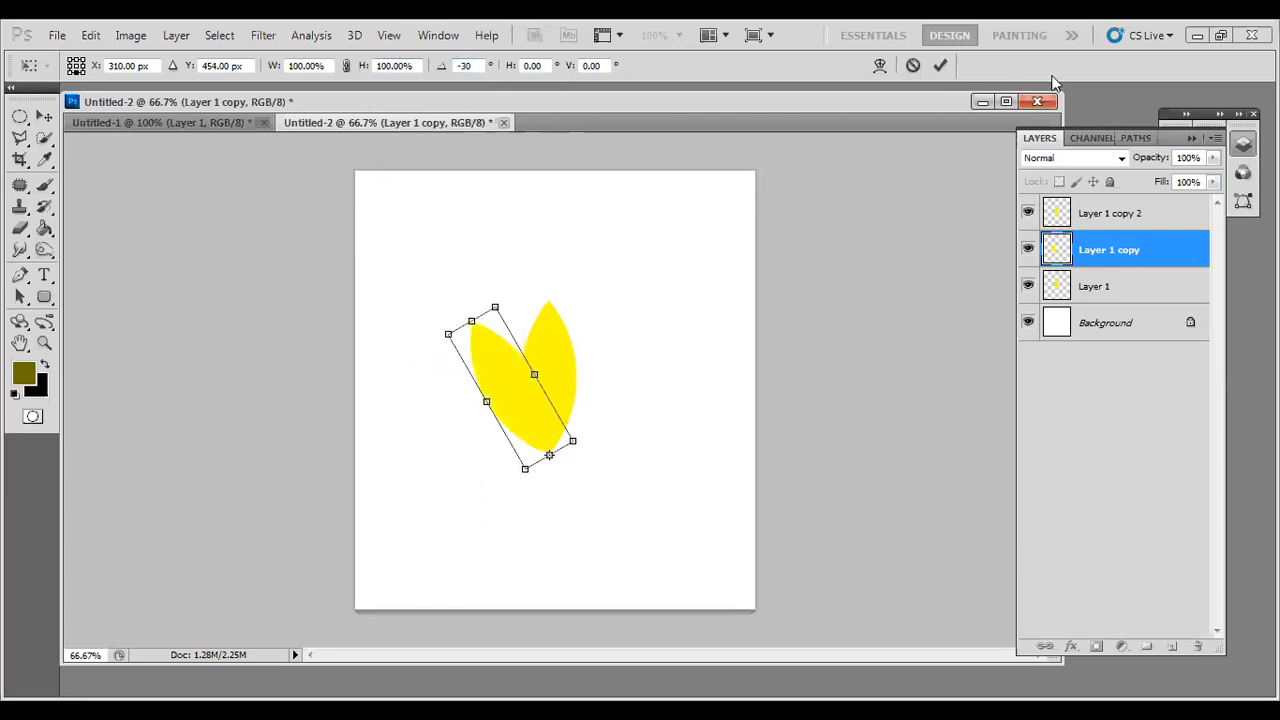
click(941, 65)
Rotate Layer 1 copy 2 around the leaf's bottom tip, trying 35° and applying 30°.
click(1115, 213)
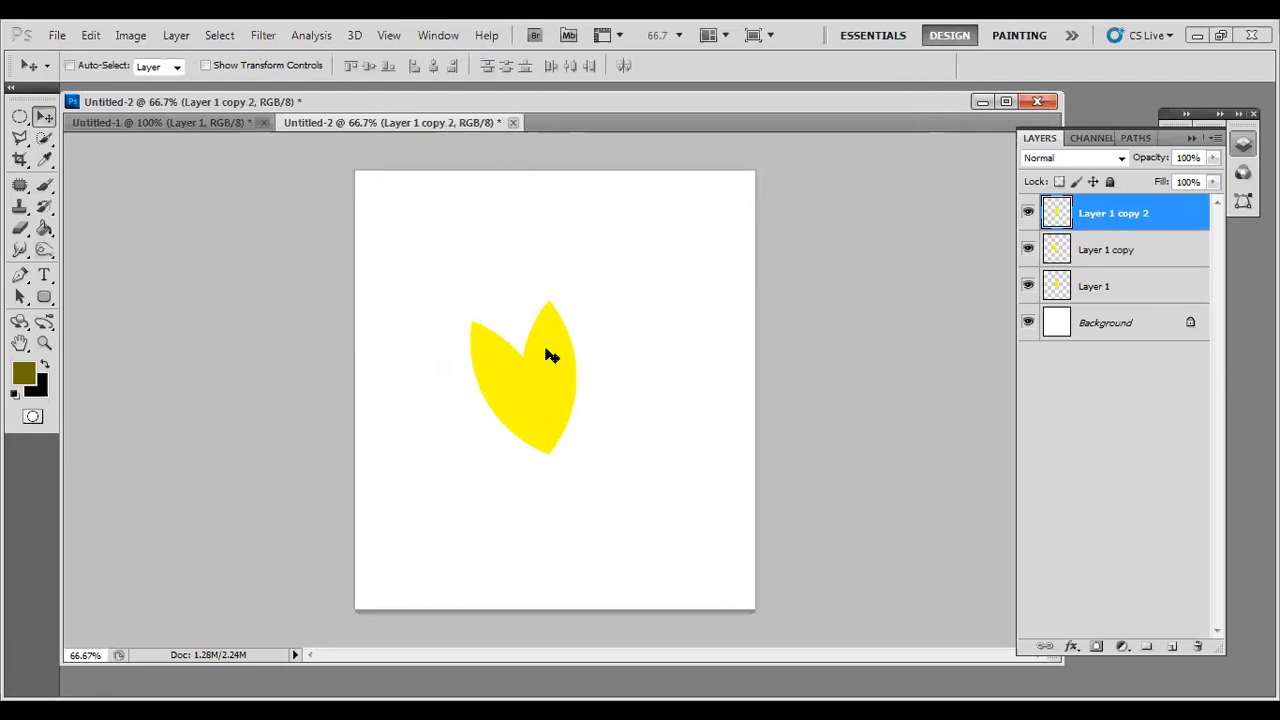
key(ctrl+t)
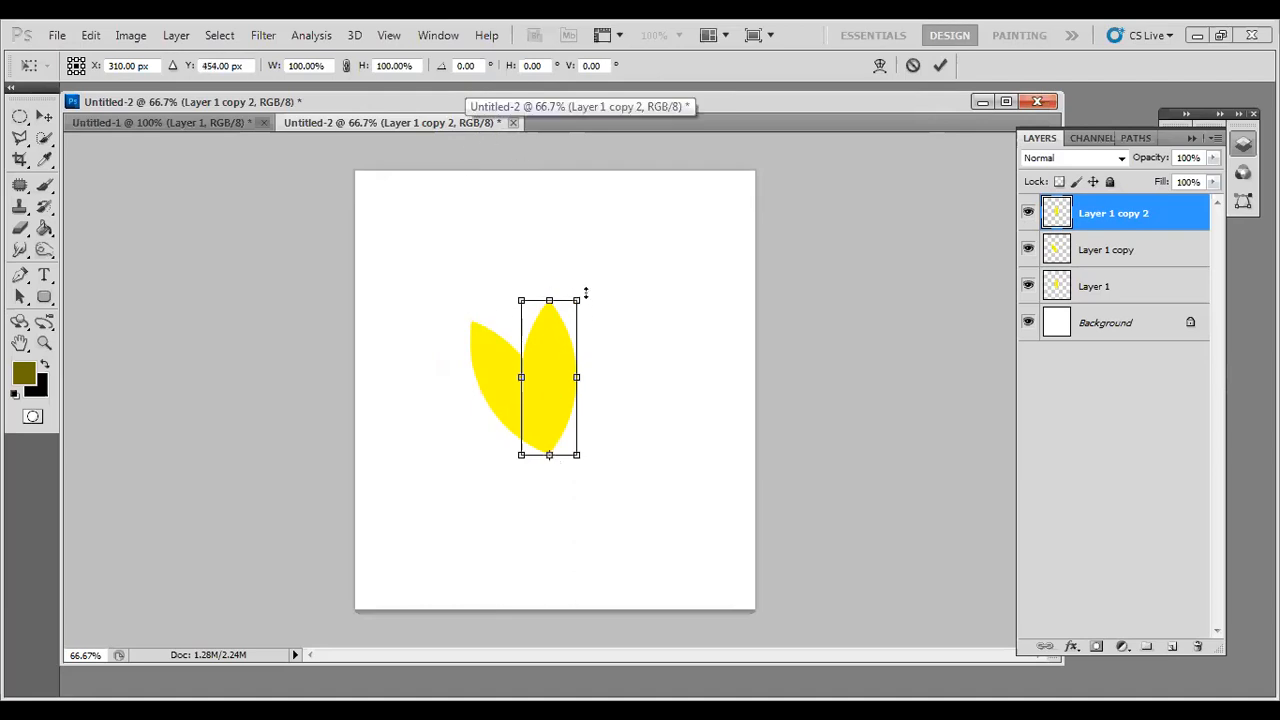
drag(578, 289, 630, 304)
click(480, 67)
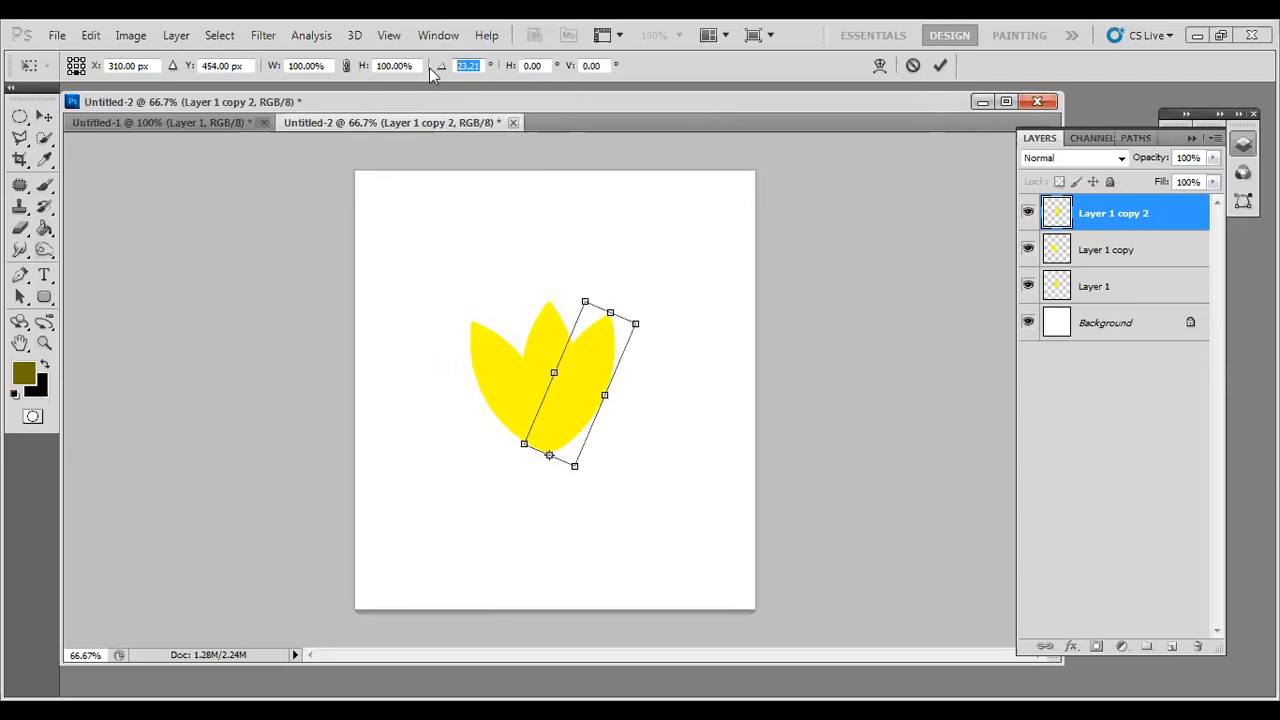
text(35)
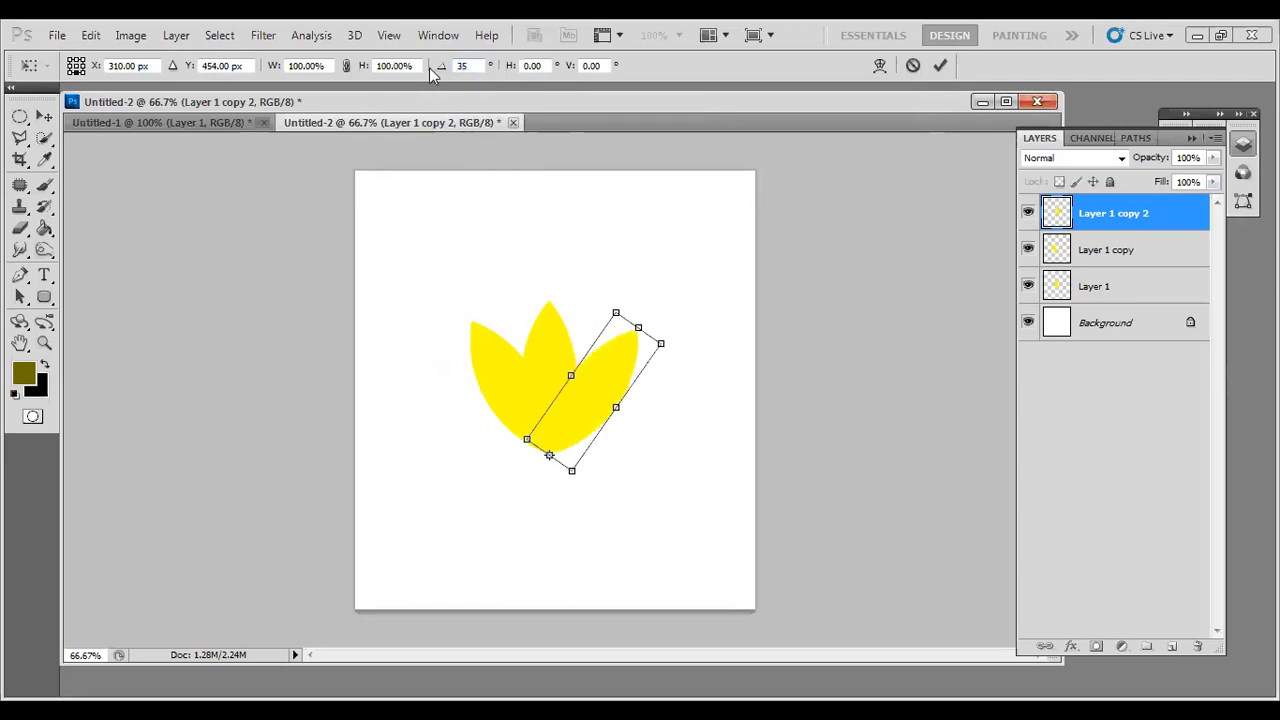
key(Return)
text(30)
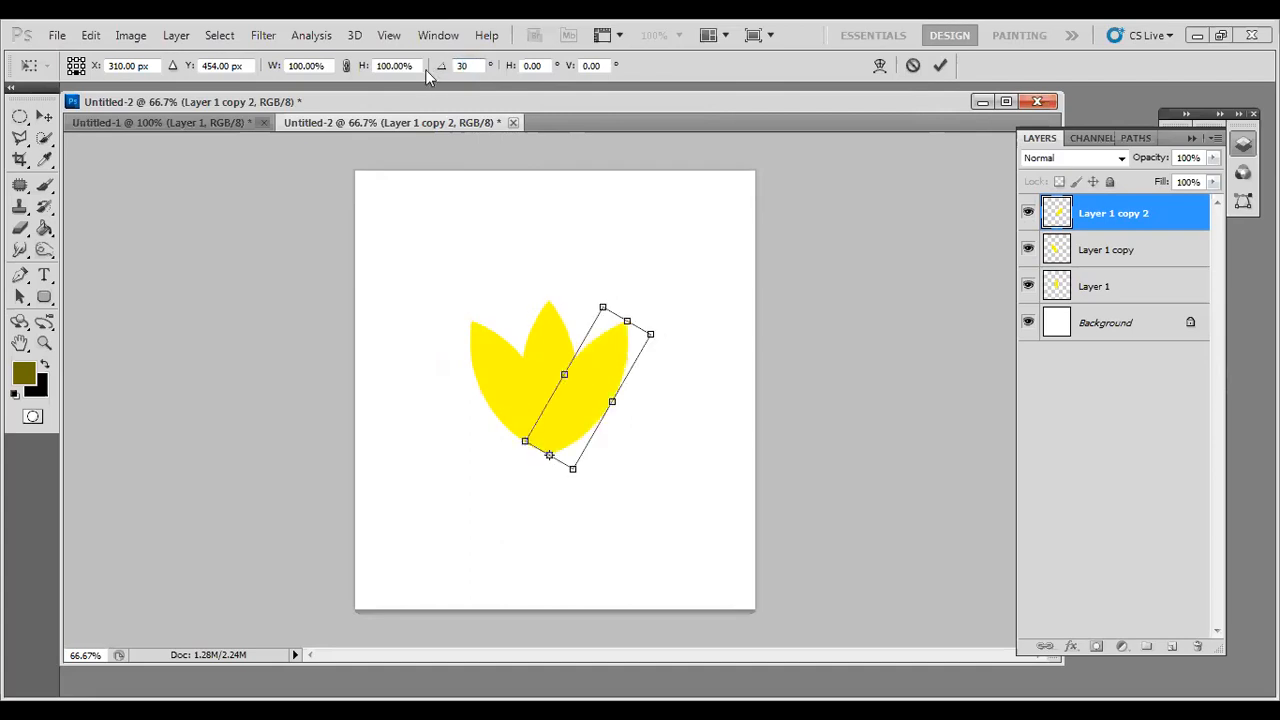
click(940, 65)
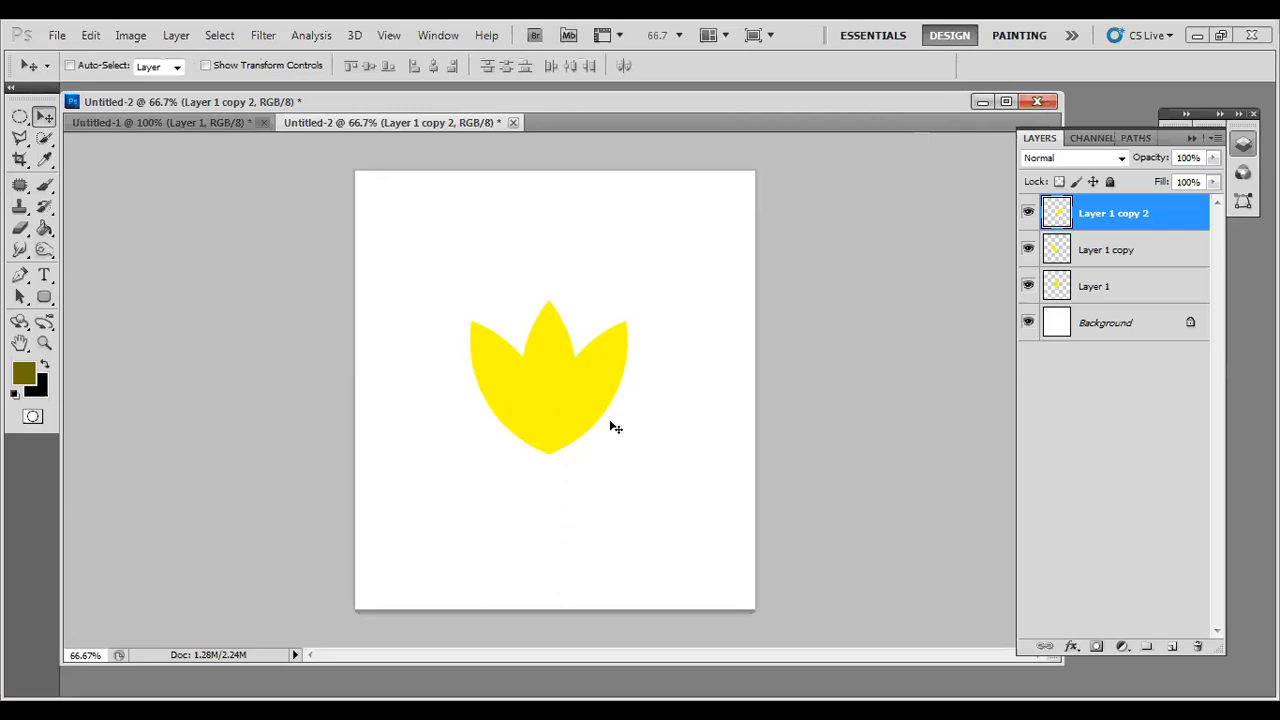
Make a circular selection around the leaves' shared bottom tip, delete that area from all three leaf layers, and deselect.
click(20, 116)
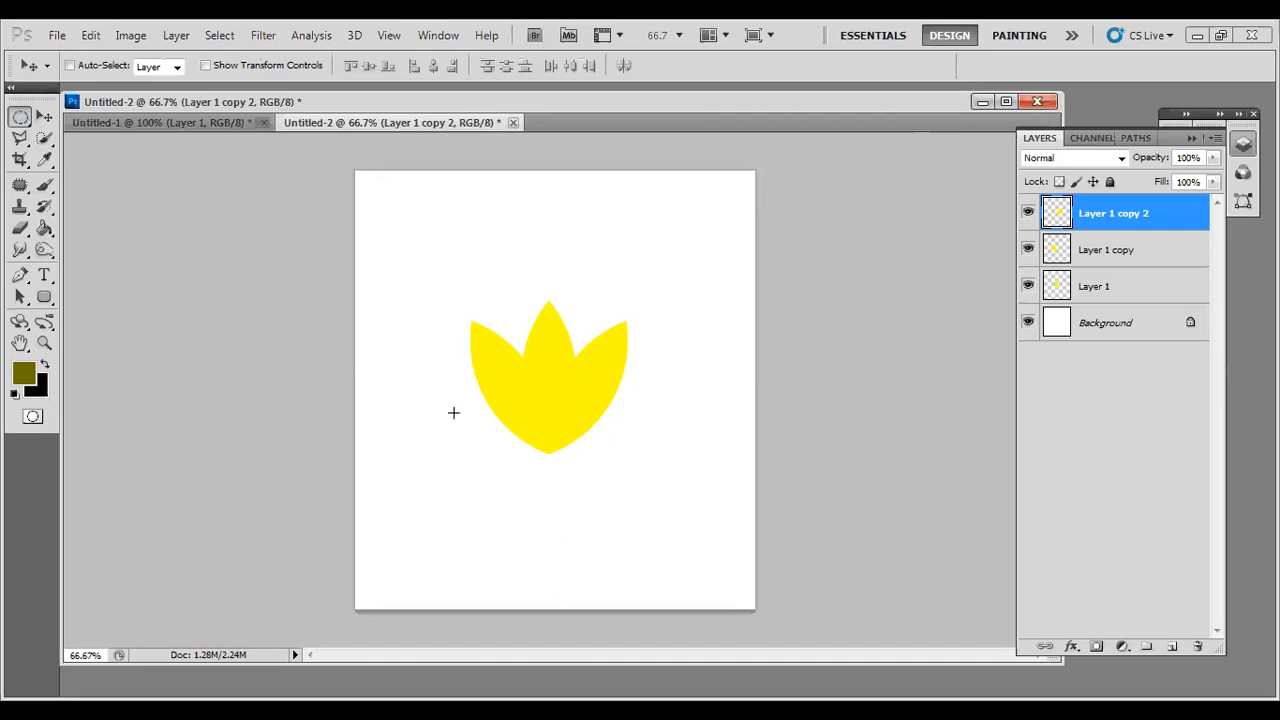
drag(635, 532, 680, 520)
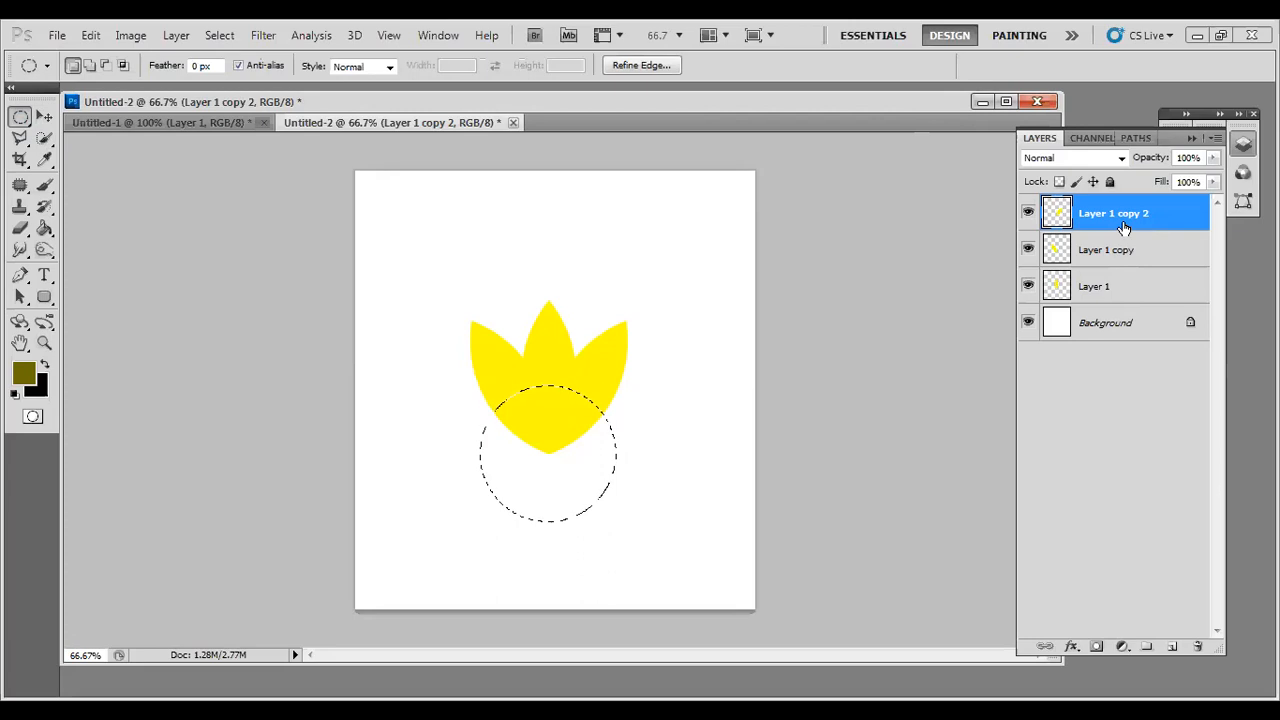
click(1106, 291)
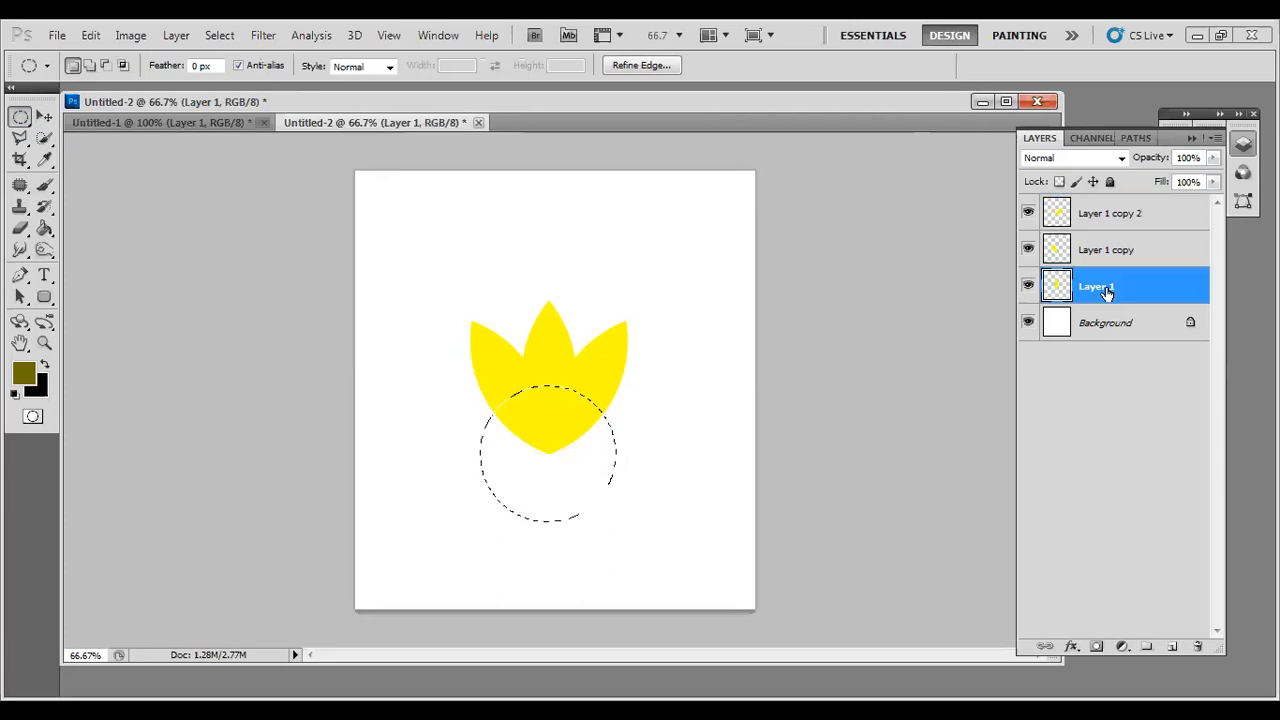
click(1105, 245)
key(Delete)
click(1104, 227)
key(Delete)
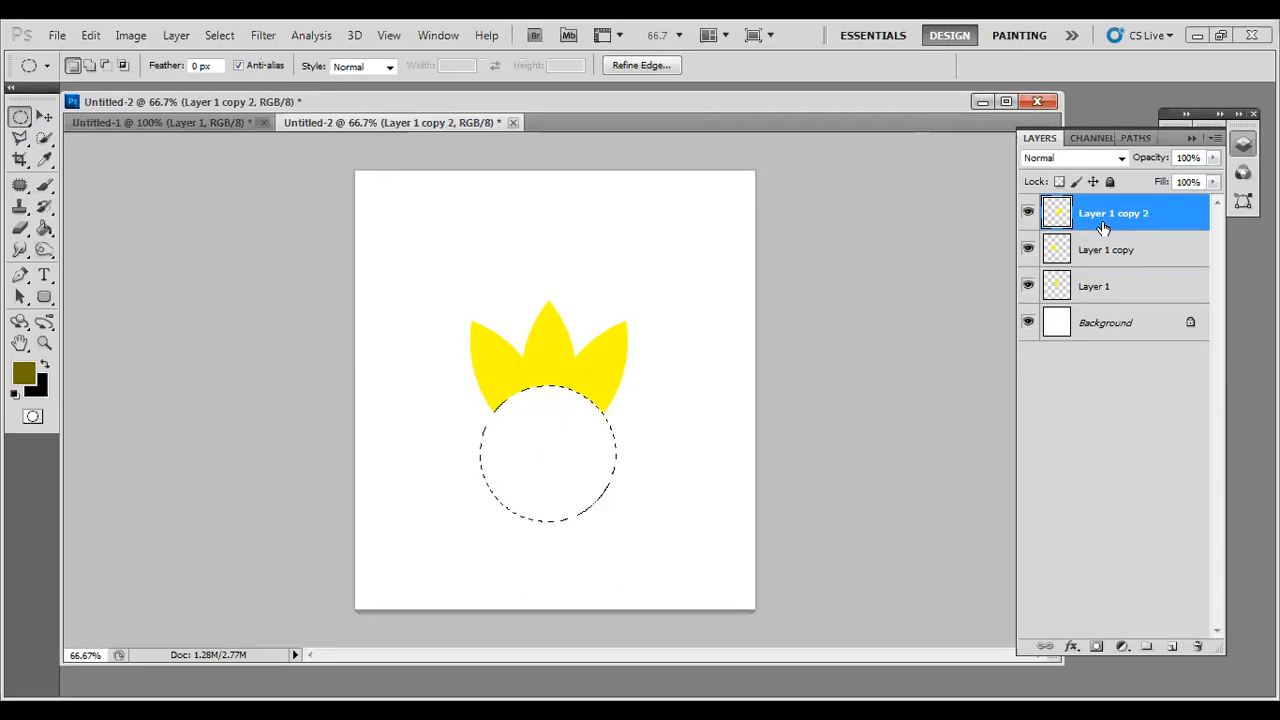
key(ctrl+d)
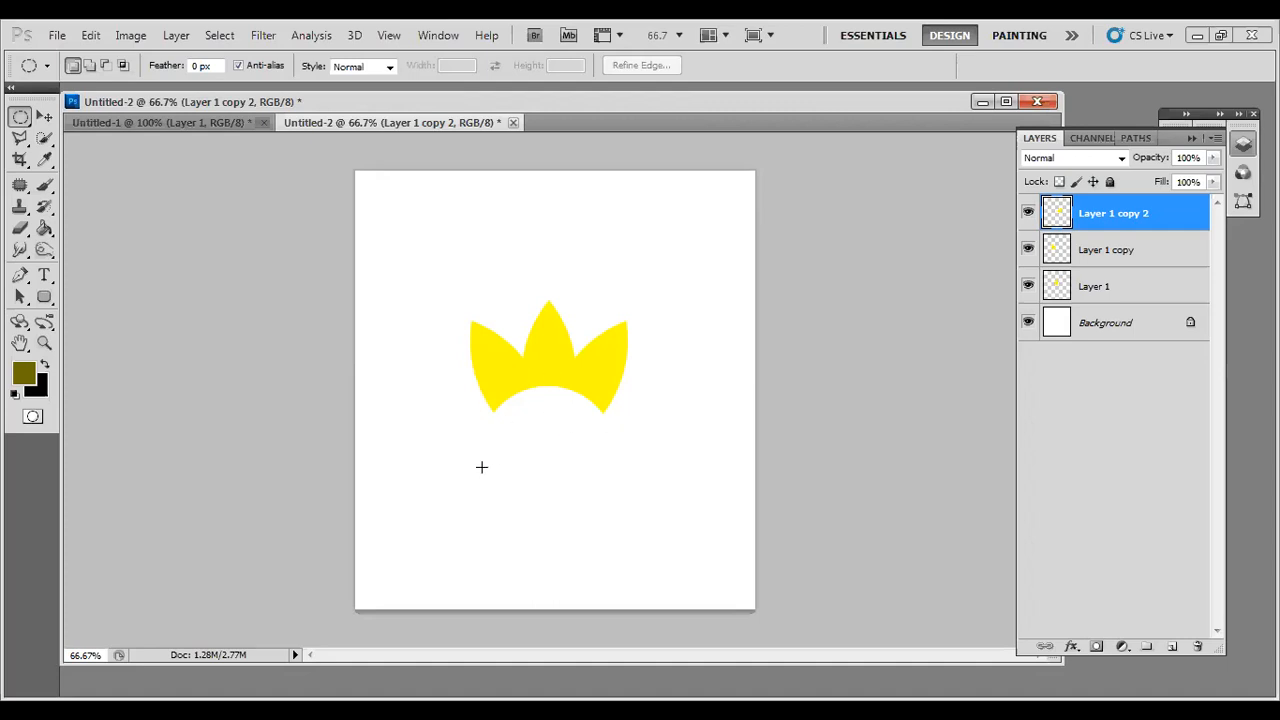
click(44, 116)
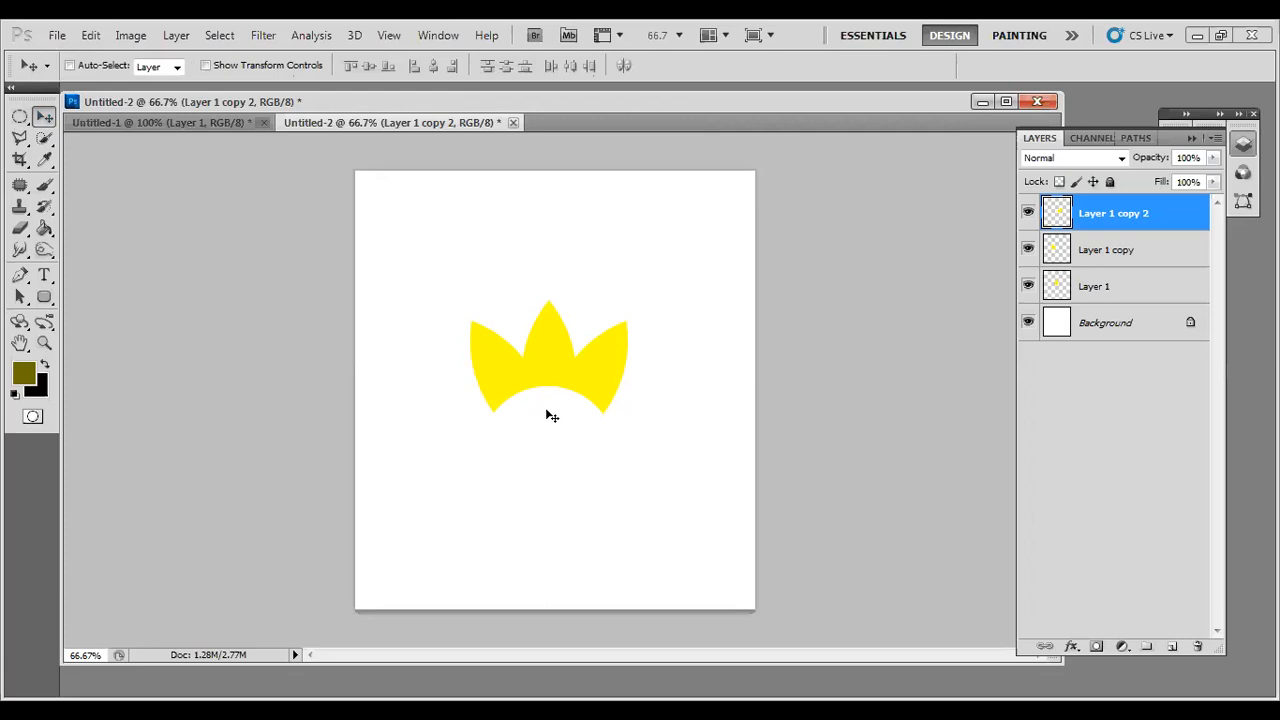
click(54, 37)
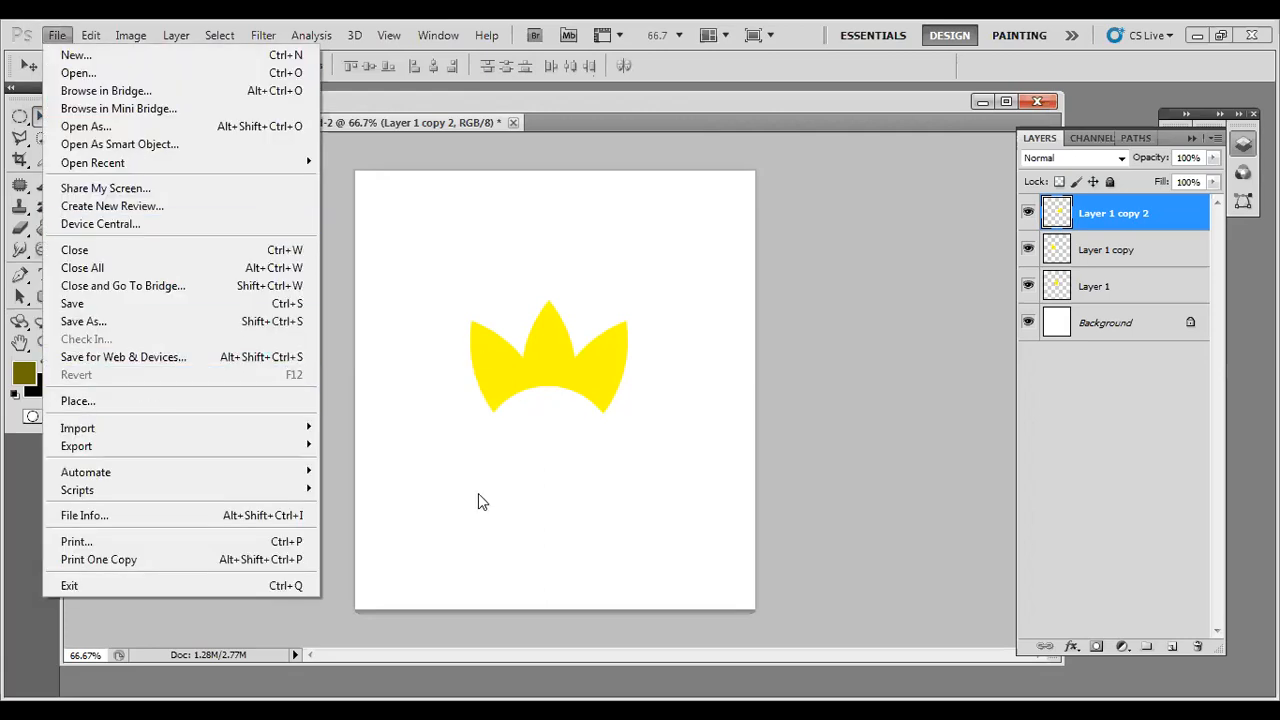
click(55, 37)
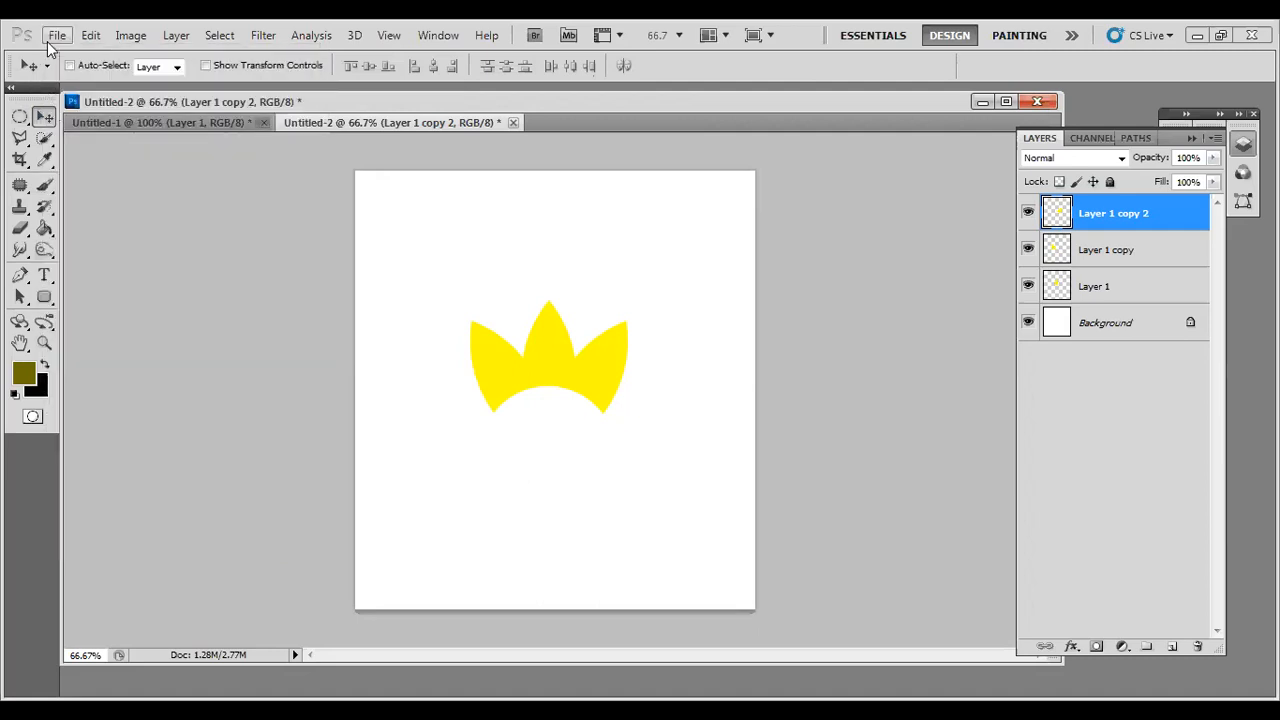
click(55, 37)
click(245, 402)
click(60, 166)
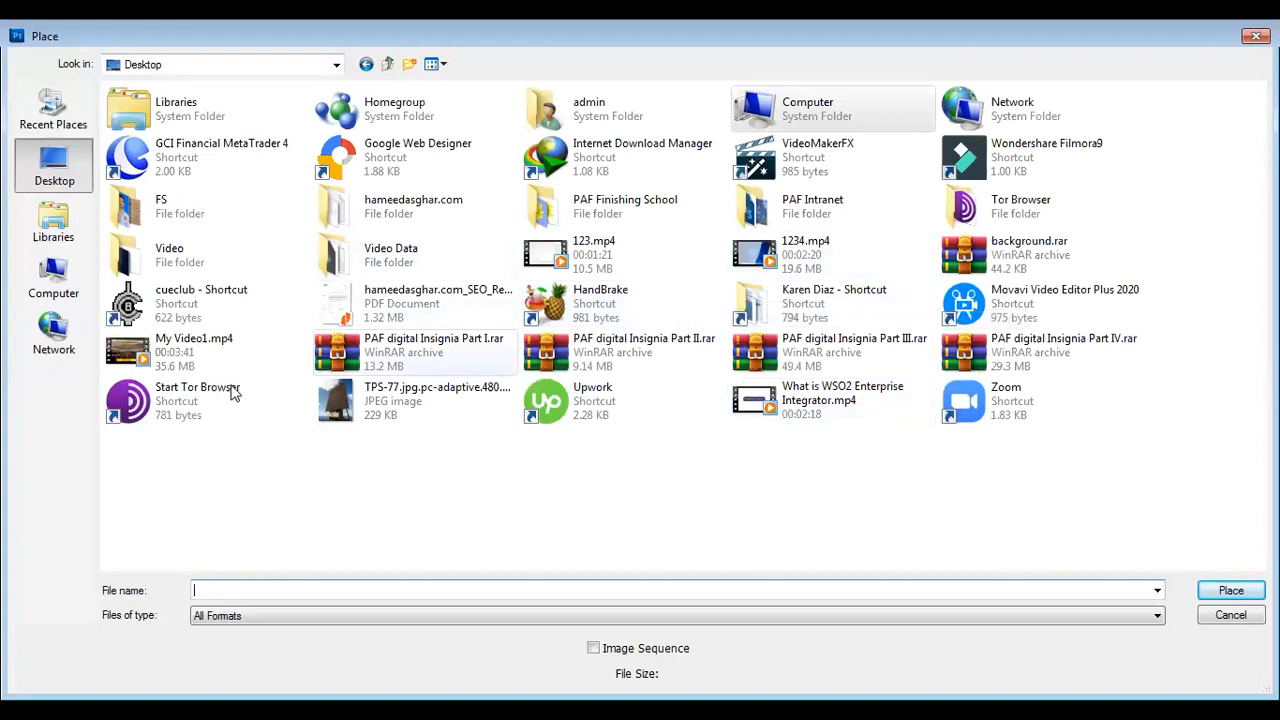
click(1224, 617)
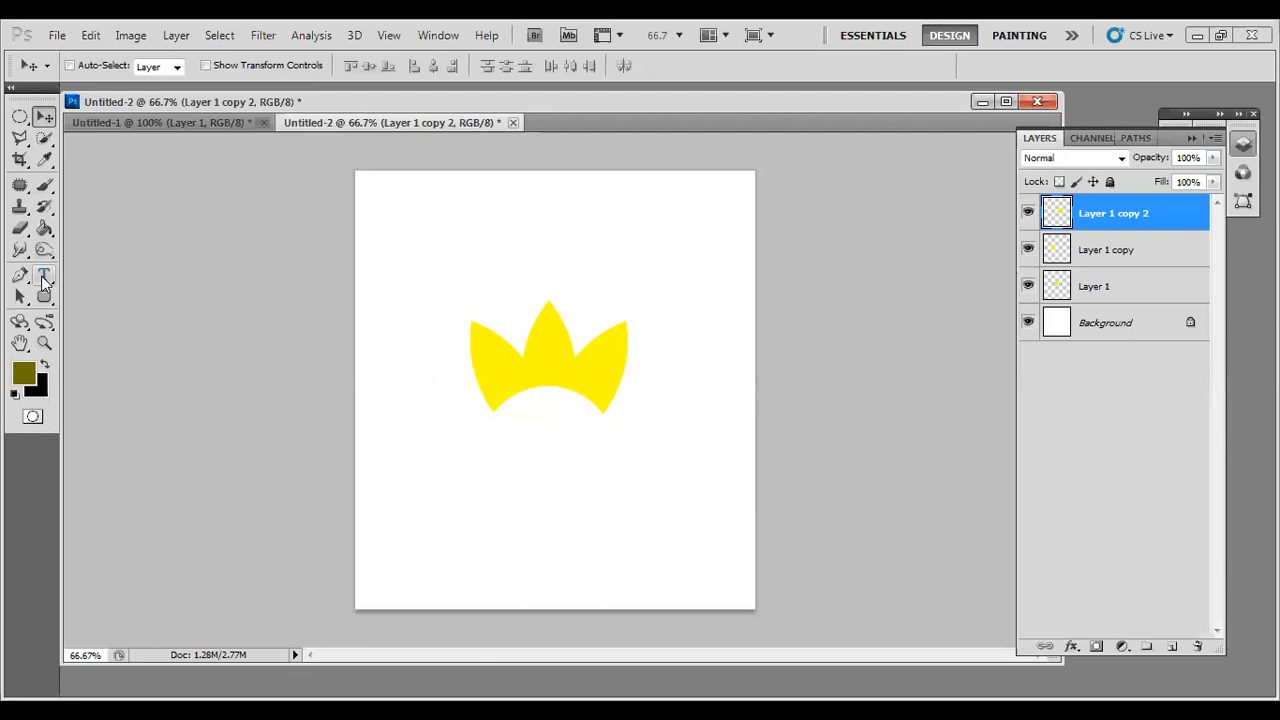
Add a red "XYZ" text line in Fjalla One just below the yellow leaves.
click(44, 278)
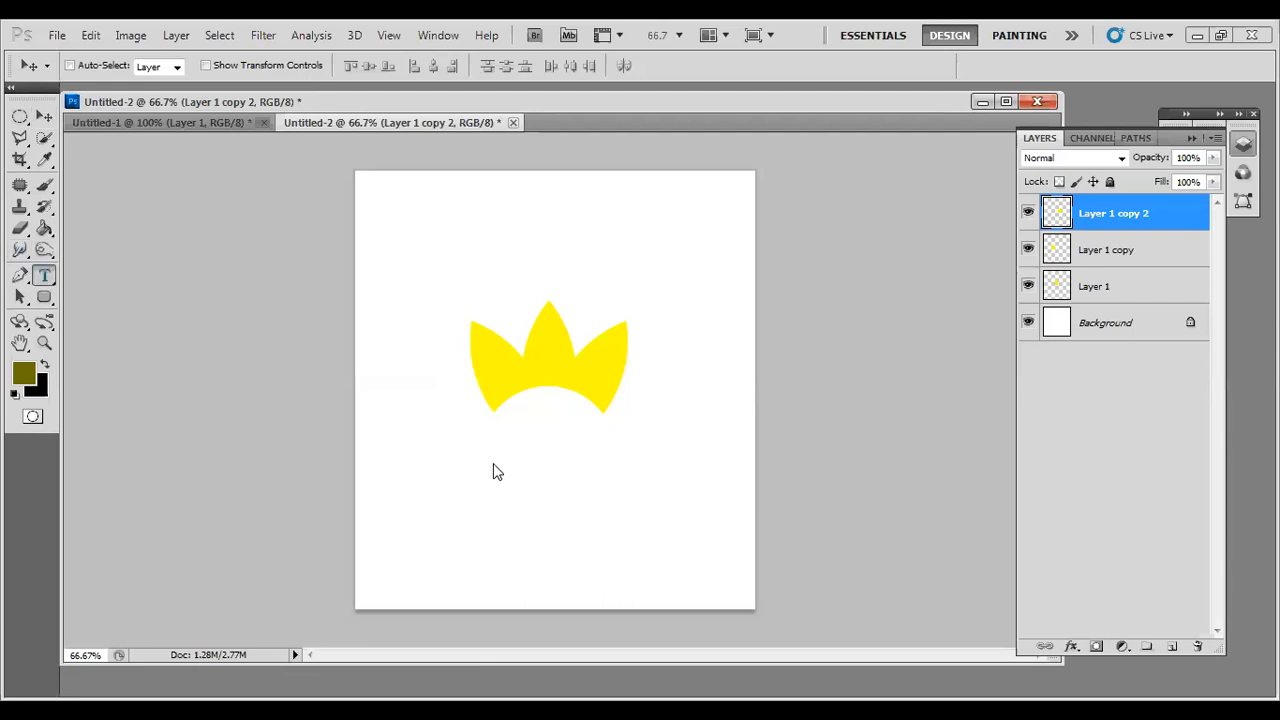
click(599, 459)
text(XYZ)
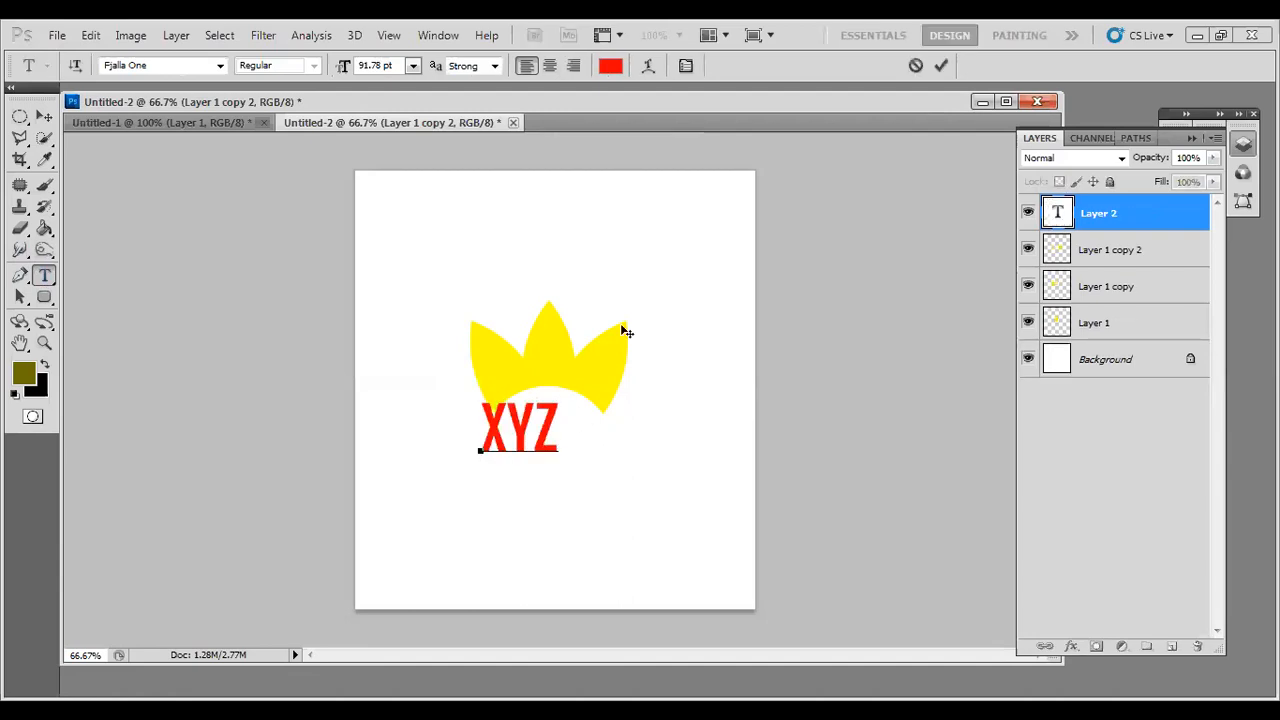
Replace the text with "PAKISTAN" and centre it directly beneath the three leaves.
click(543, 434)
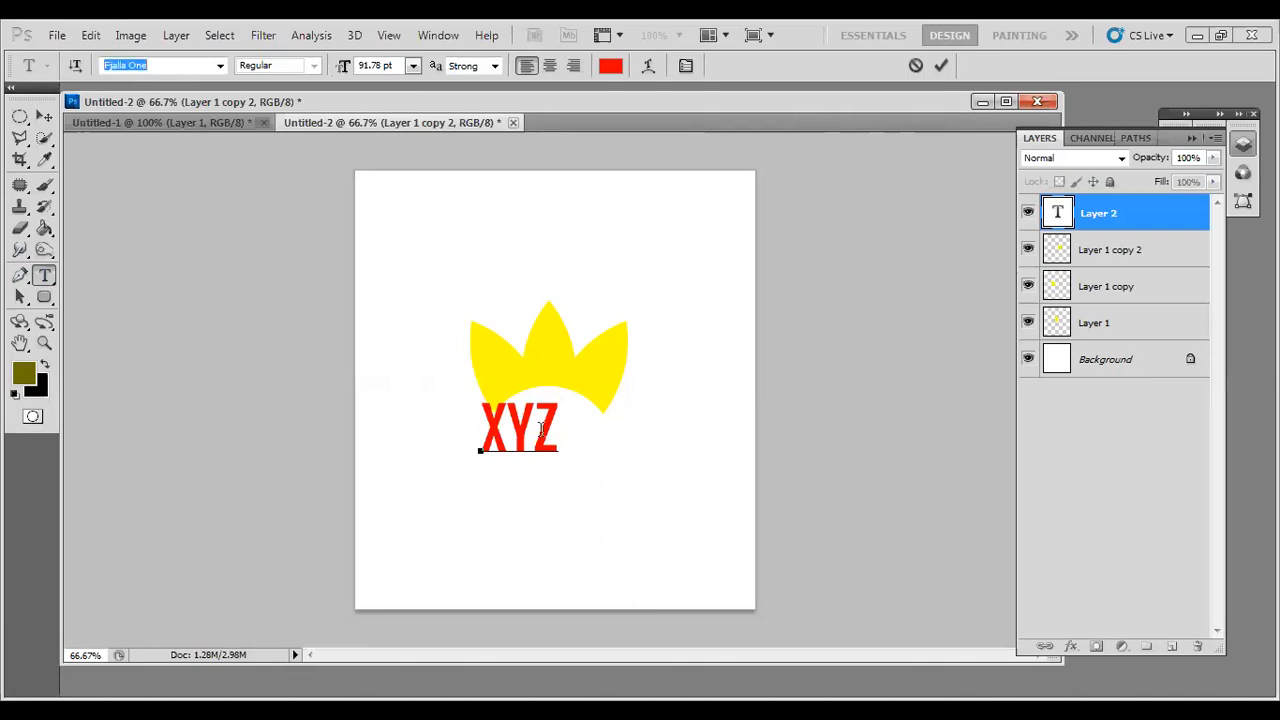
double_click(561, 436)
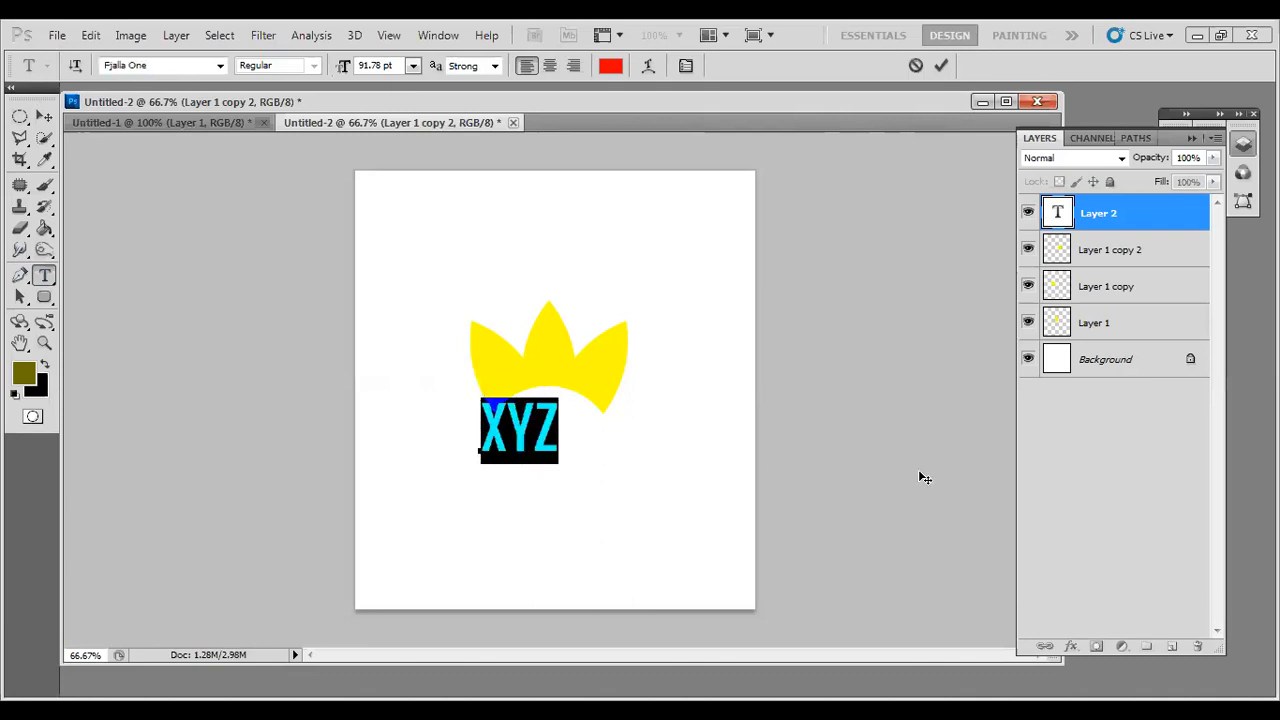
text(paki)
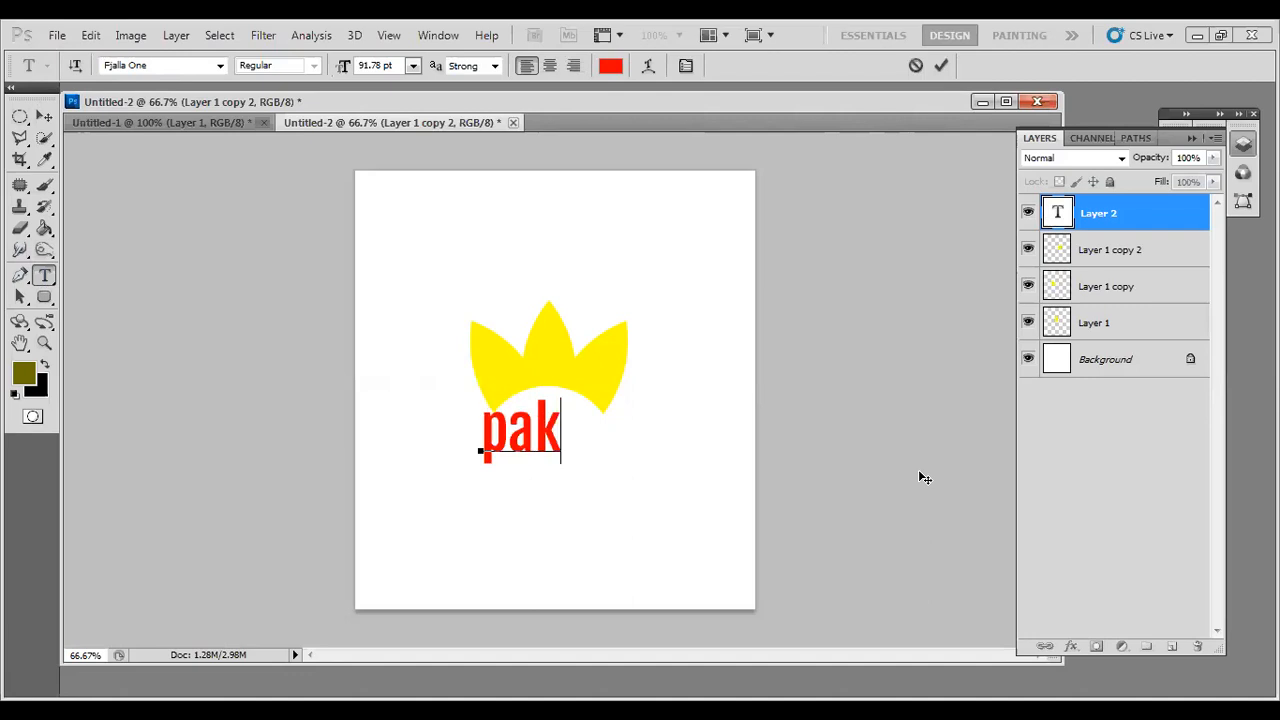
text(PAKISTAN)
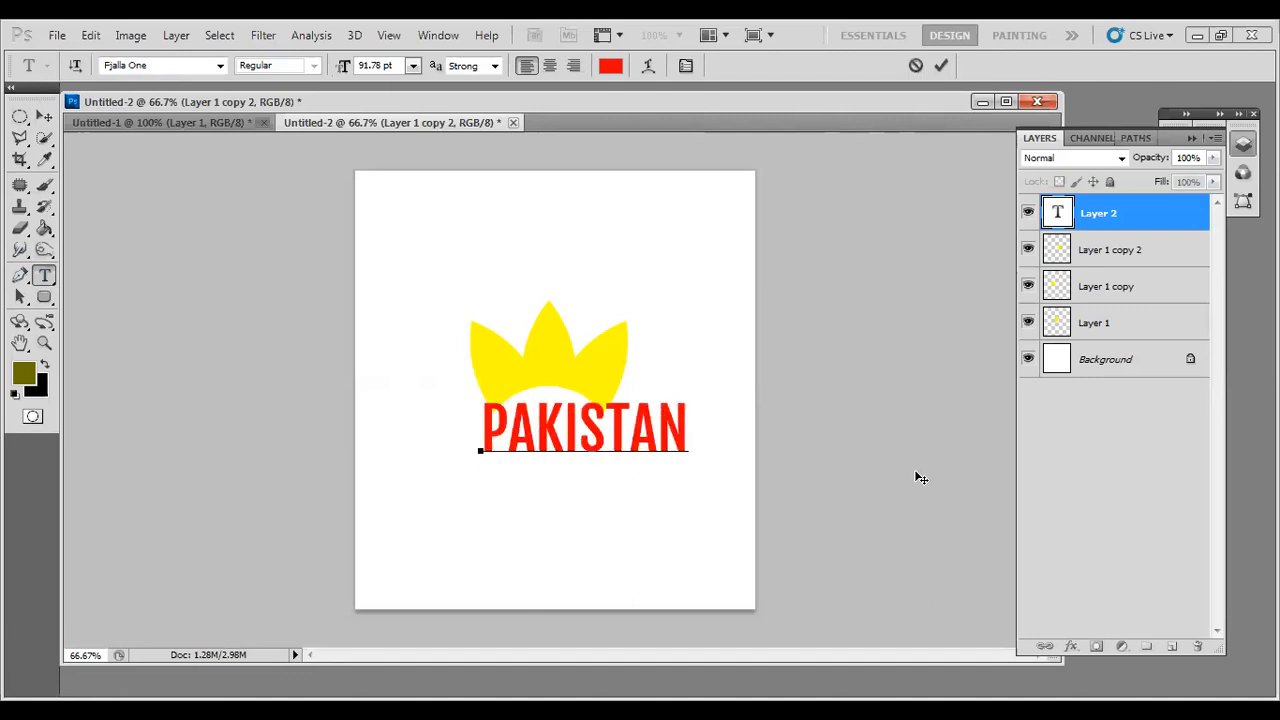
click(940, 66)
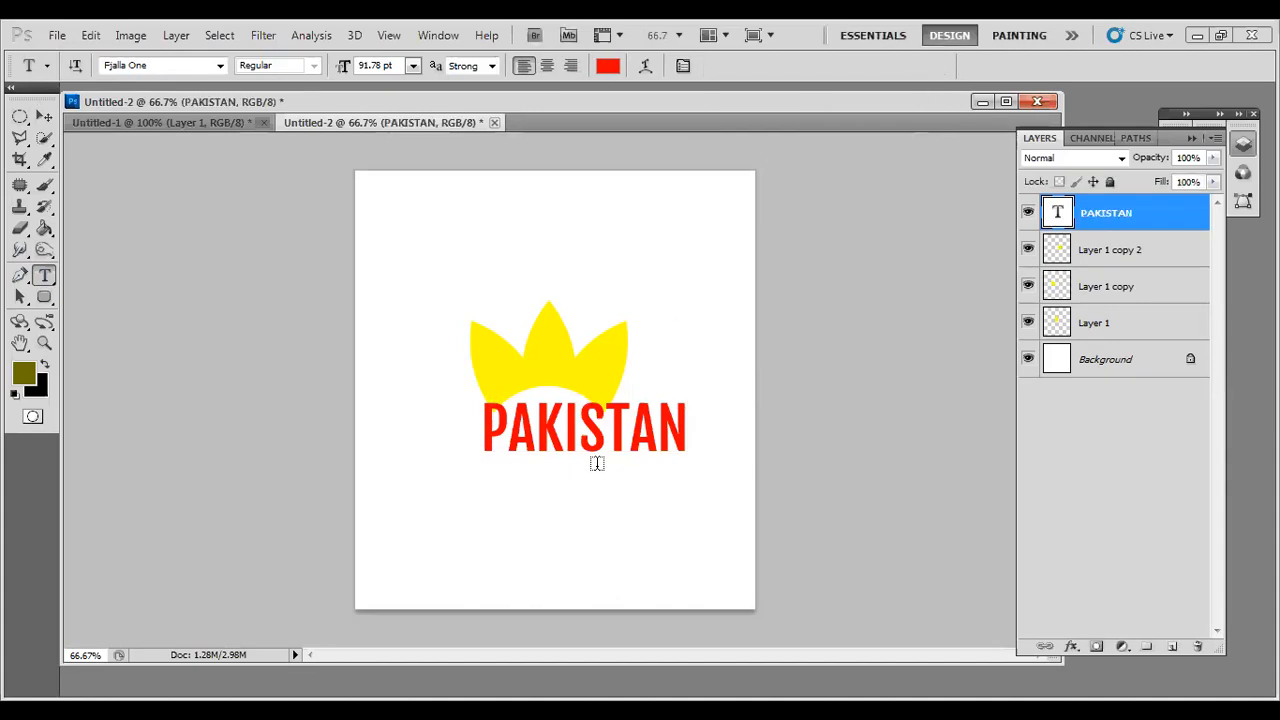
click(44, 116)
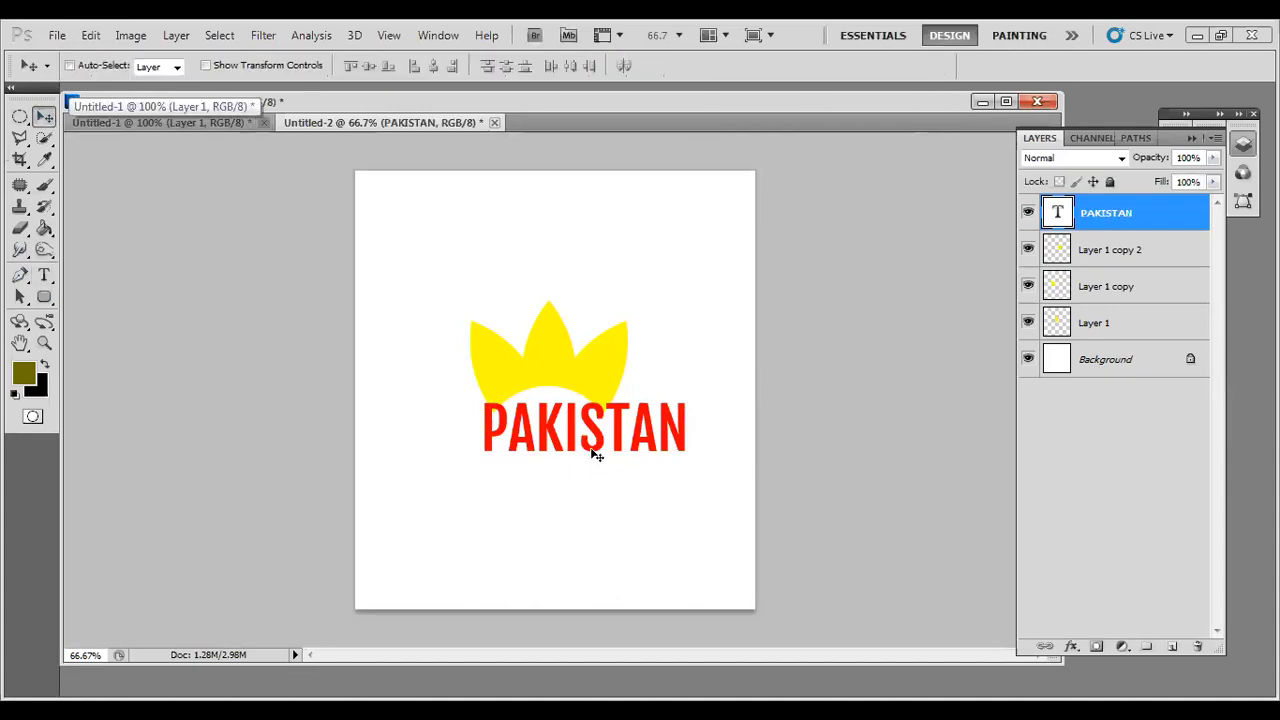
drag(595, 454, 567, 466)
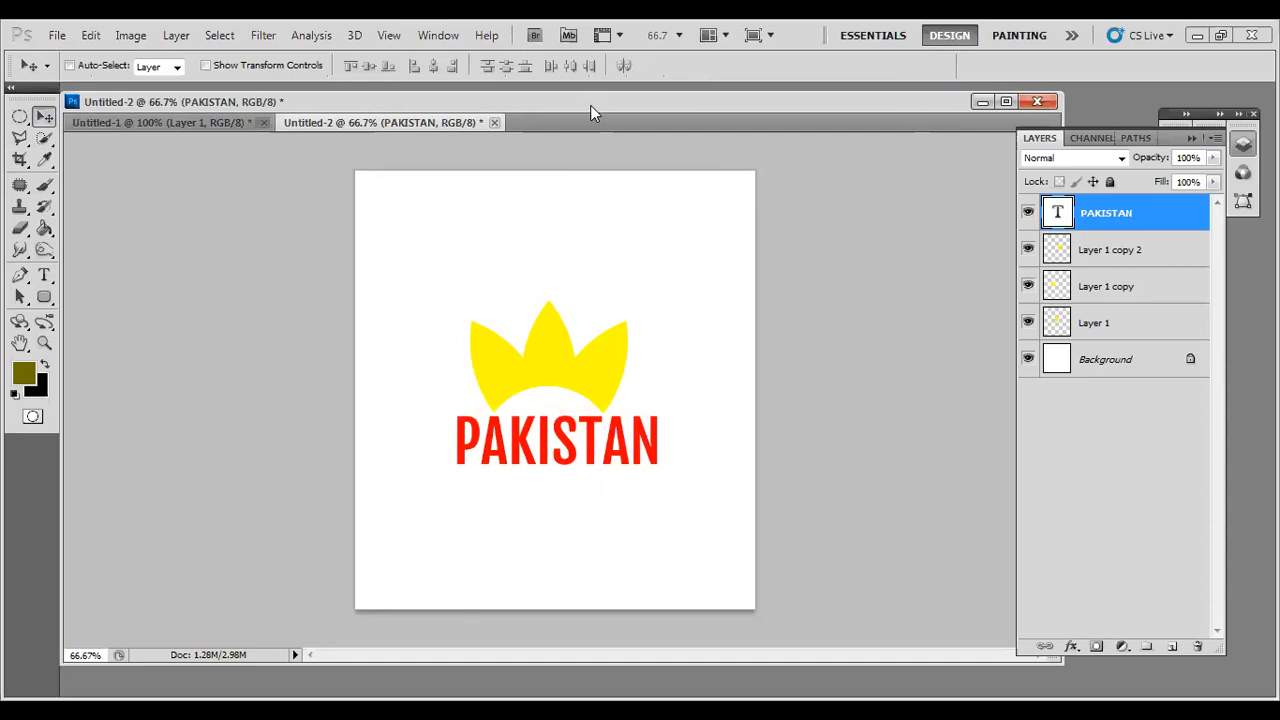
Warp the PAKISTAN text with a horizontal Arc style at +50% bend and adjust its position beneath the leaves.
click(44, 275)
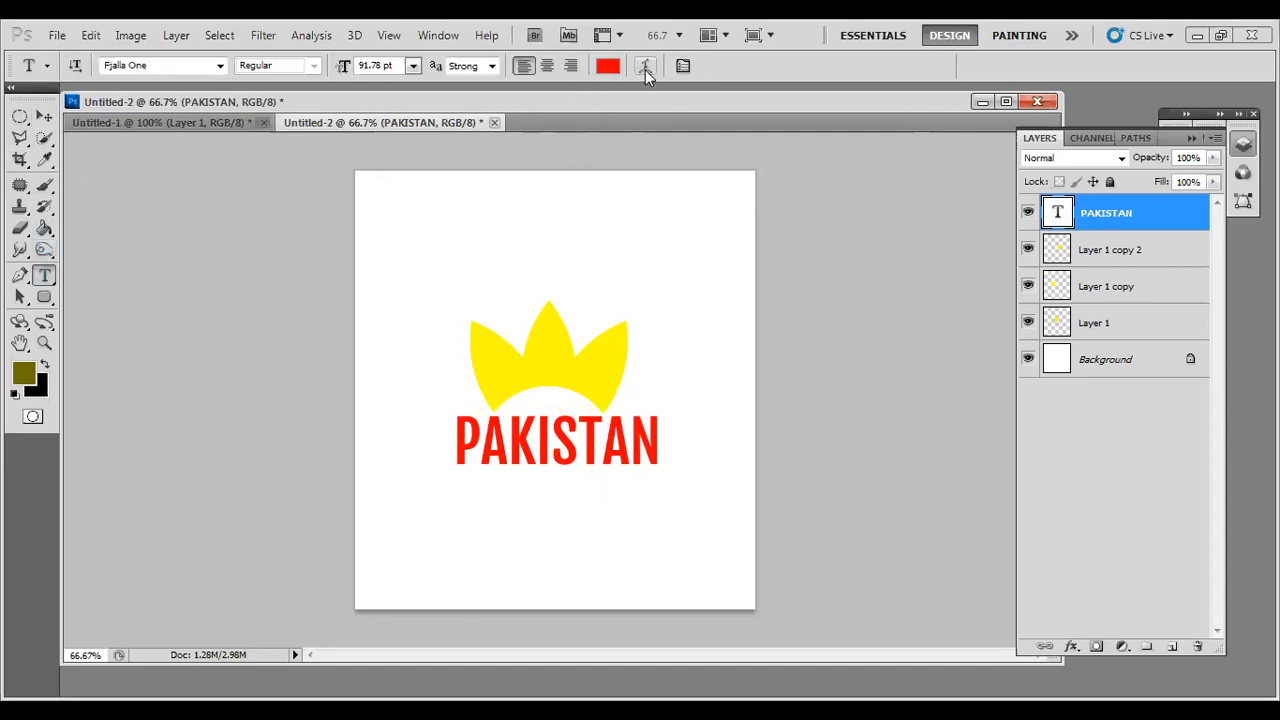
click(645, 66)
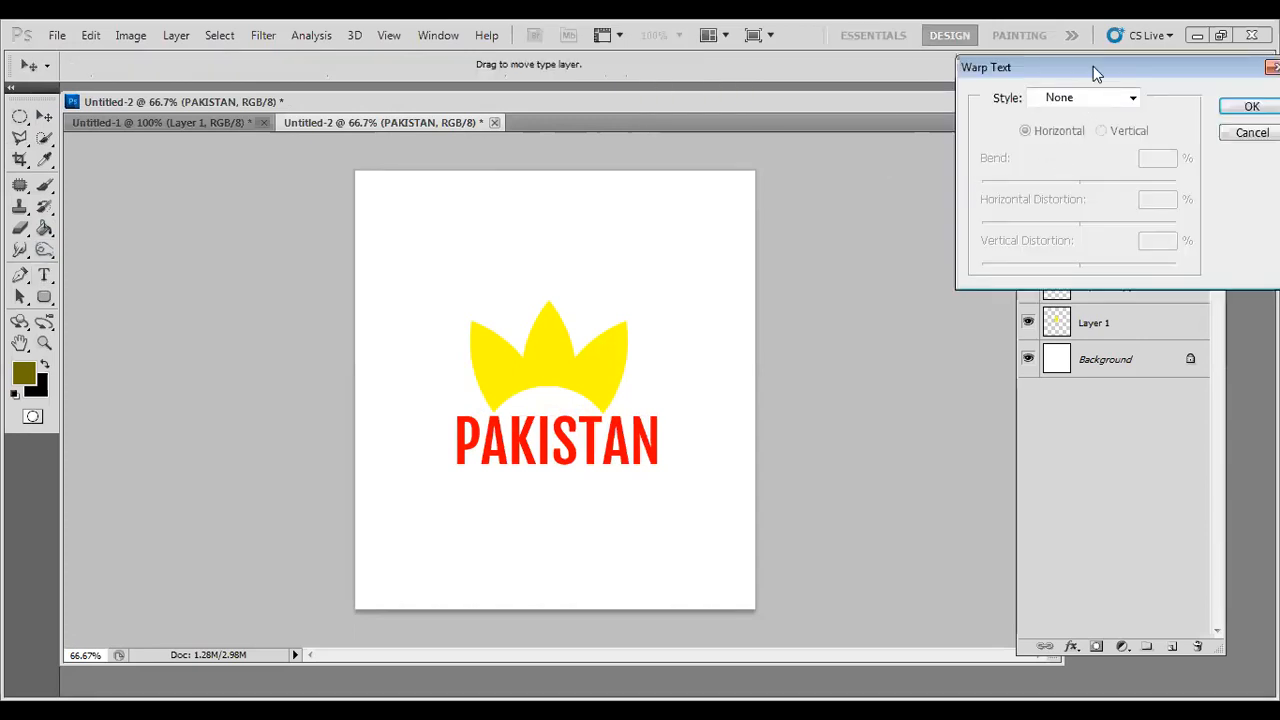
drag(1093, 66, 883, 68)
click(875, 105)
click(876, 150)
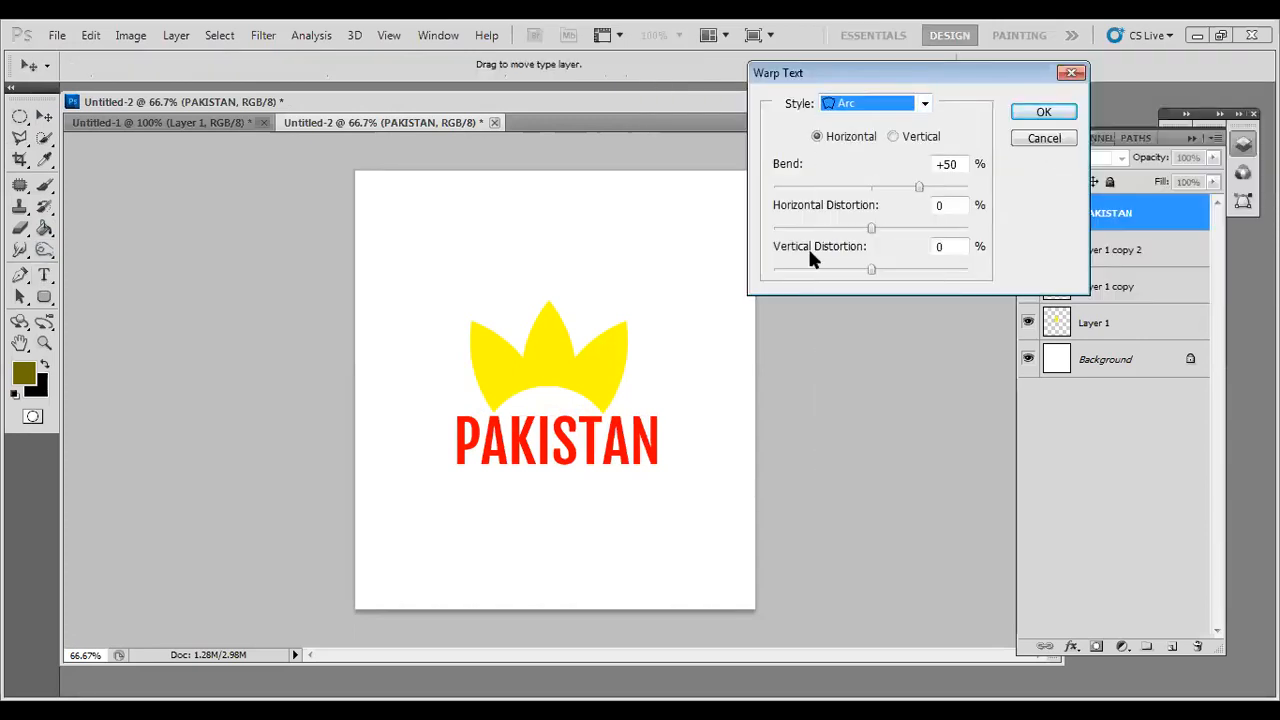
drag(579, 436, 575, 452)
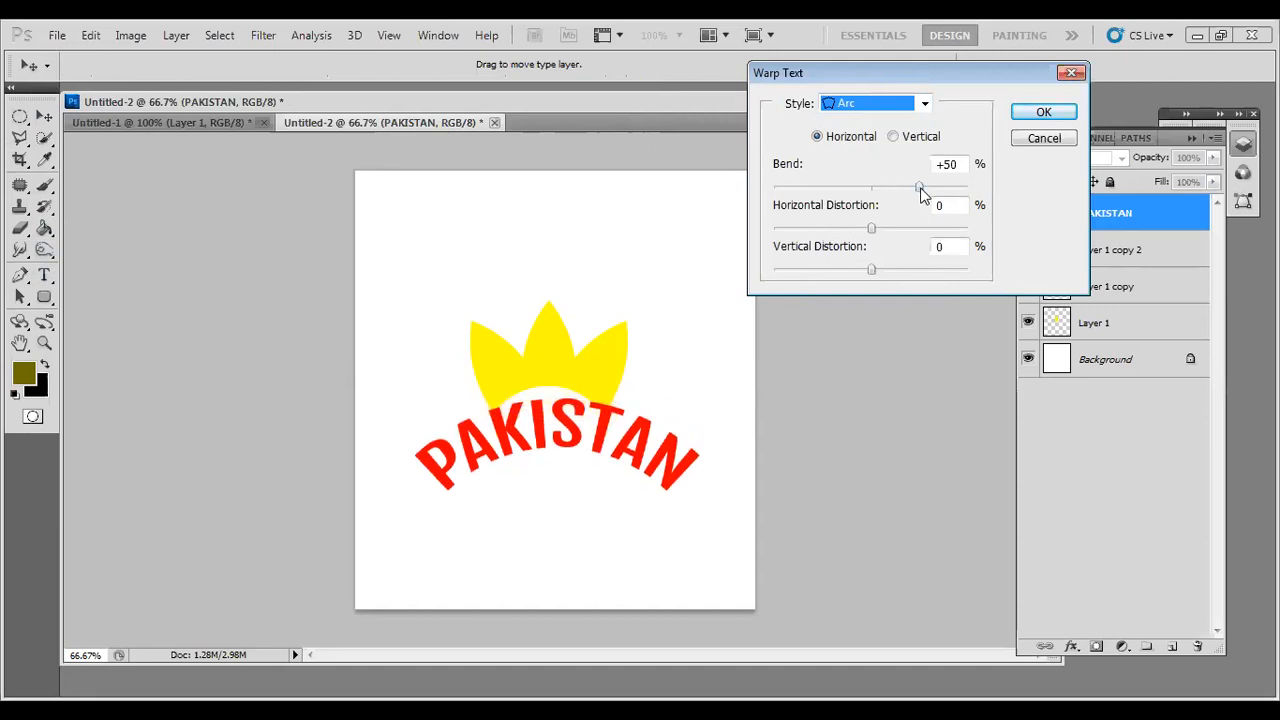
click(1043, 112)
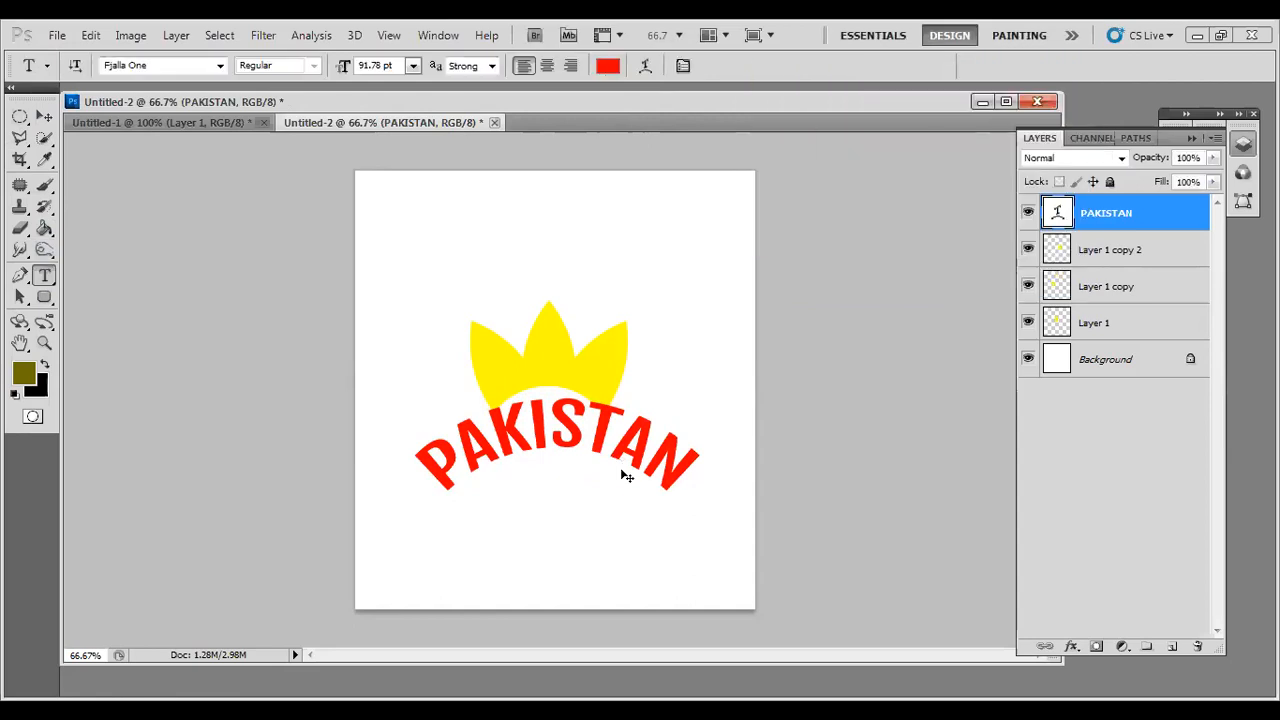
Scale the arched PAKISTAN text to about 41% and fit it onto the leaves along their curved bottom edge.
key(ctrl+t)
drag(698, 496, 577, 391)
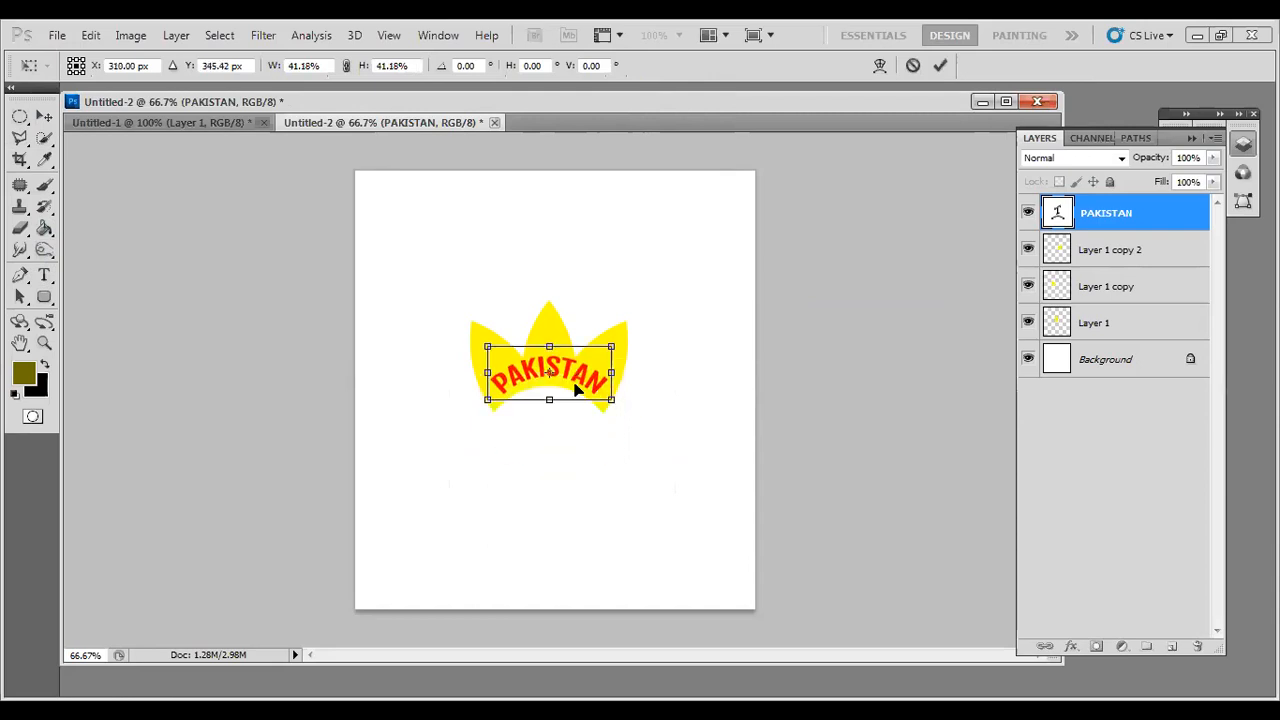
key(Down)
key(Down)
key(Down)
key(Down)
key(Down)
key(Down)
key(Down)
key(Down)
key(Down)
key(Down)
key(Down)
key(Down)
key(Down)
key(Down)
key(Down)
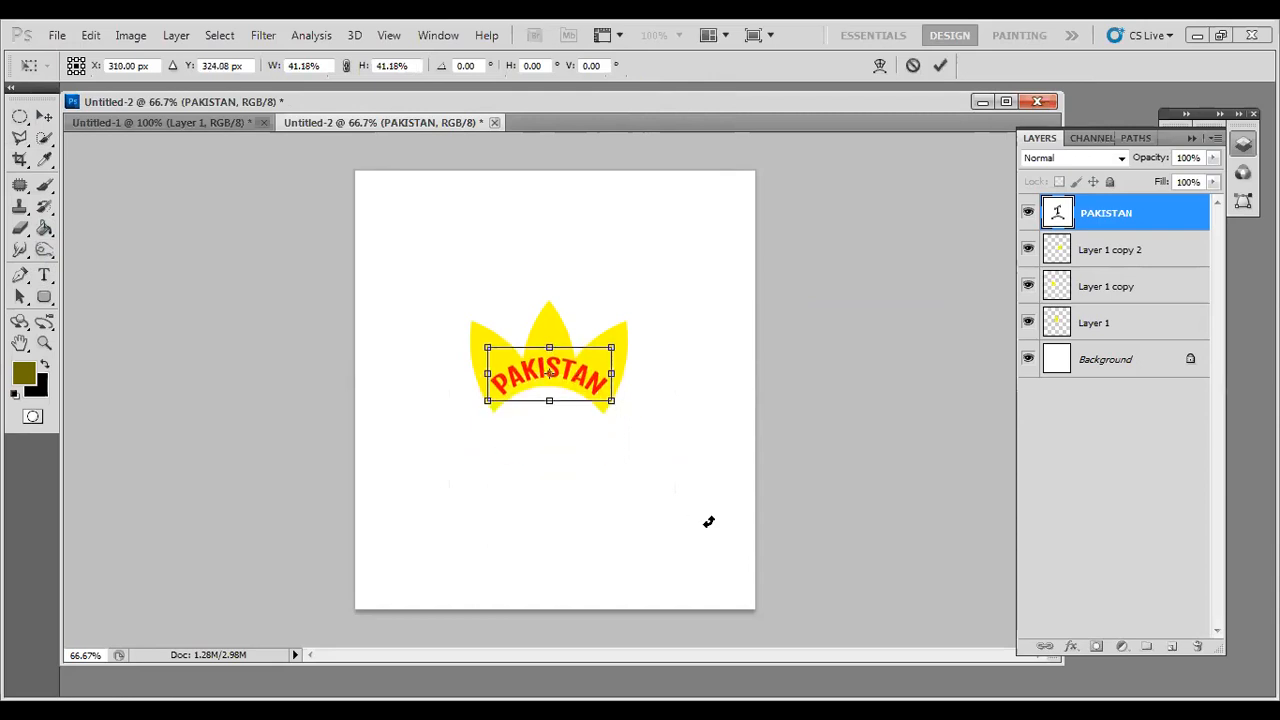
key(Up)
key(Up)
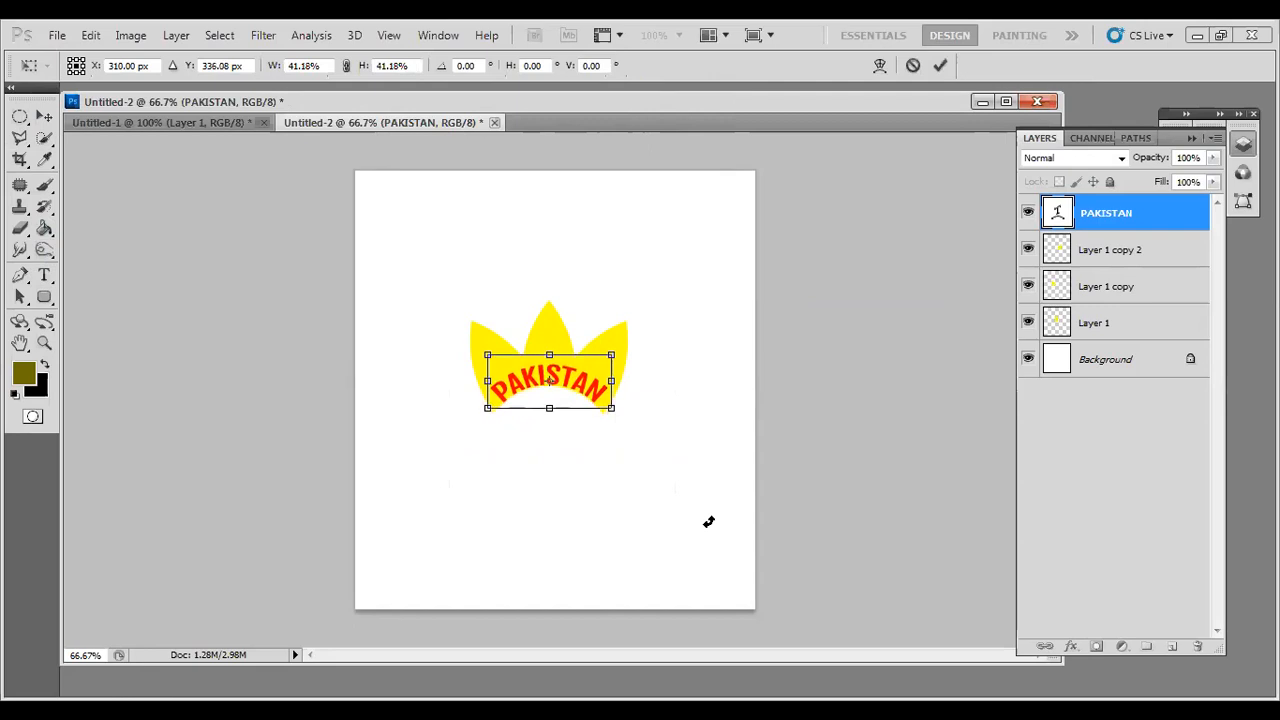
key(Left)
key(Right)
key(Return)
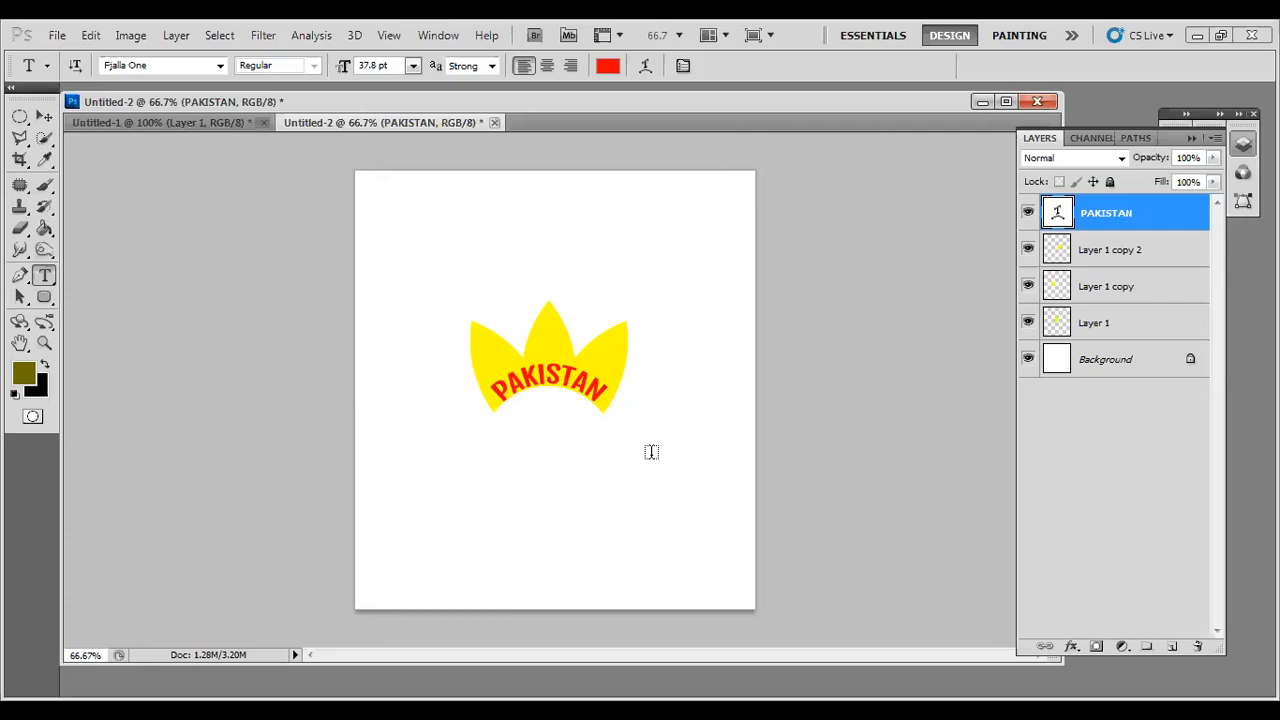
Copy the PAKISTAN text into the Untitled-1 flower document as the top layer, arched just above the dark centre circle.
click(44, 116)
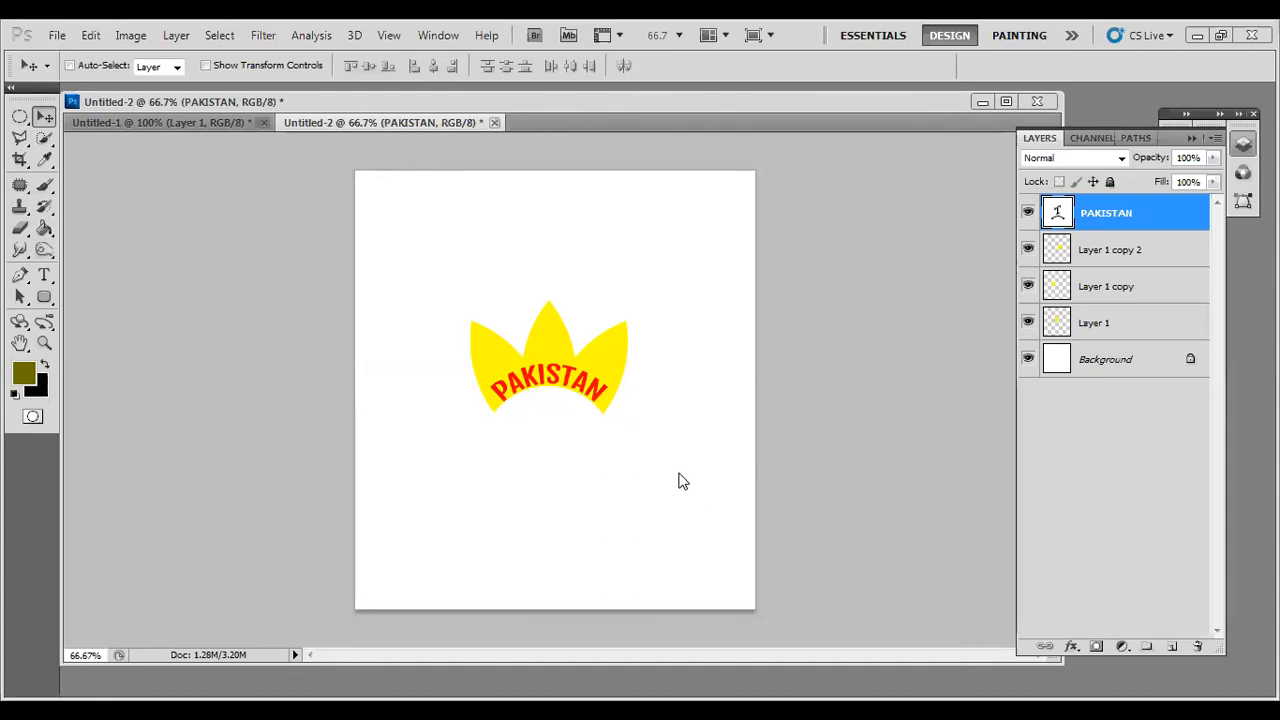
click(71, 118)
click(344, 124)
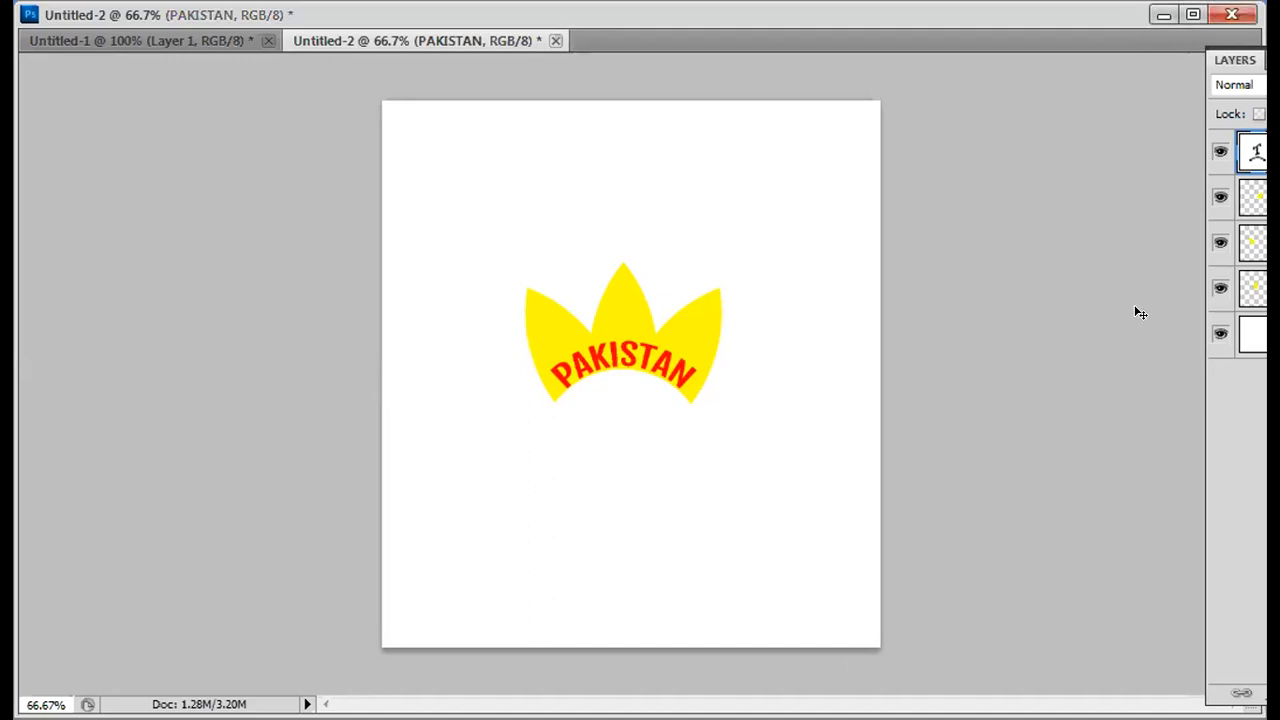
click(1252, 197)
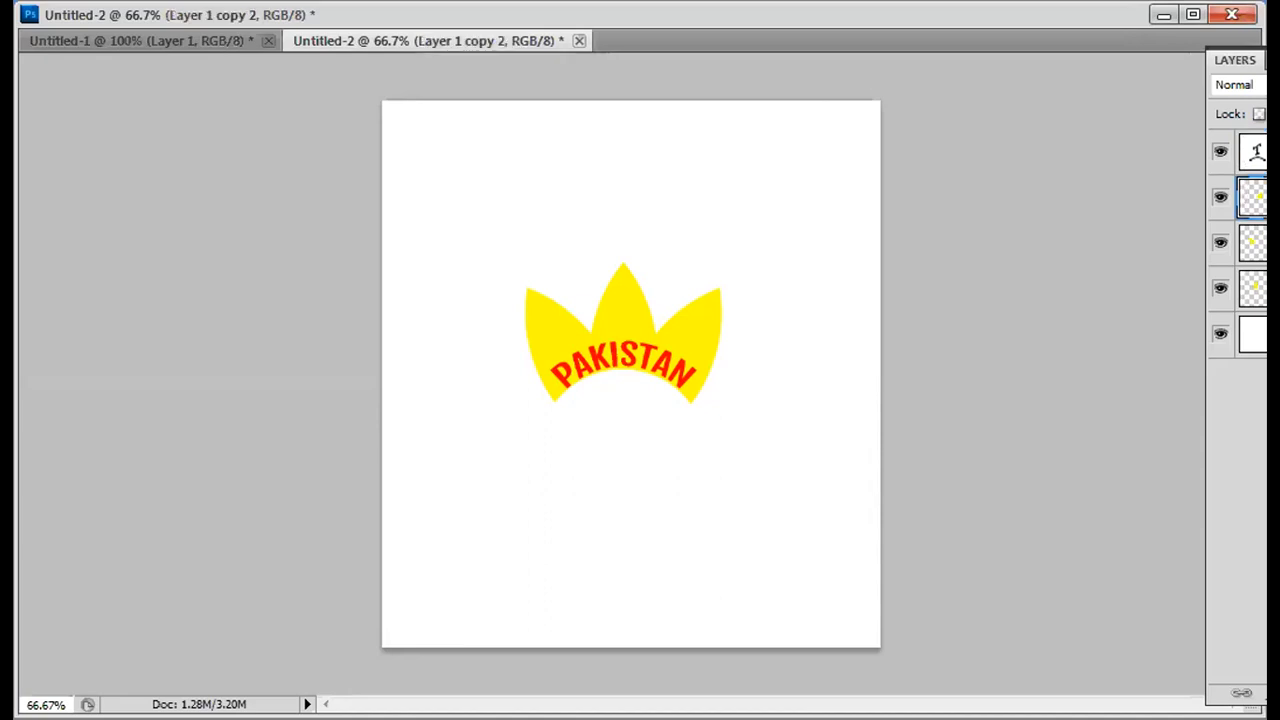
click(1252, 152)
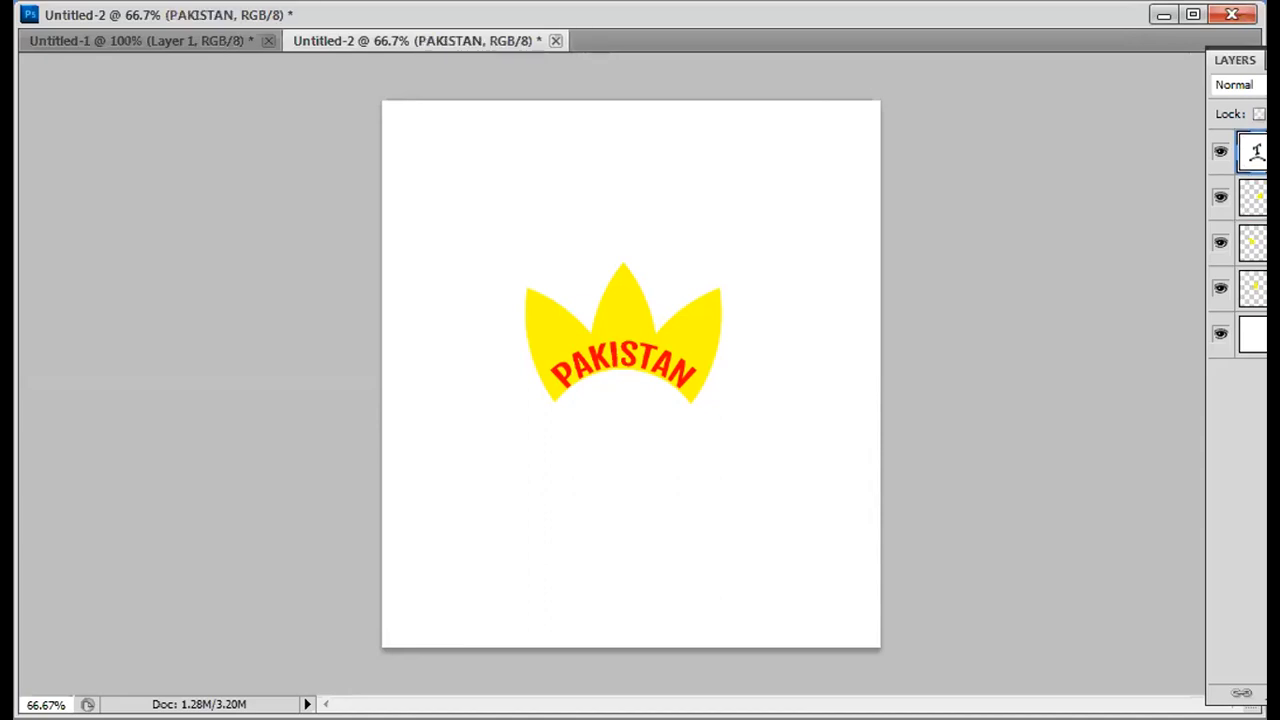
click(201, 40)
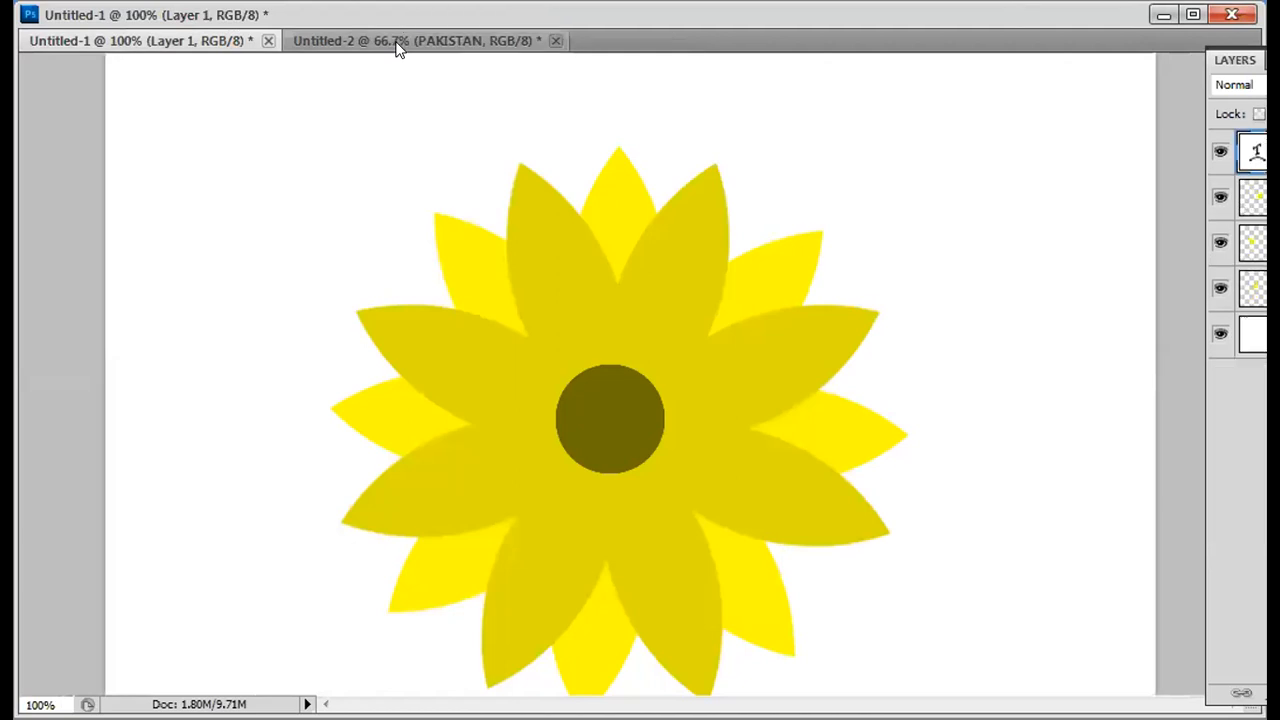
click(398, 41)
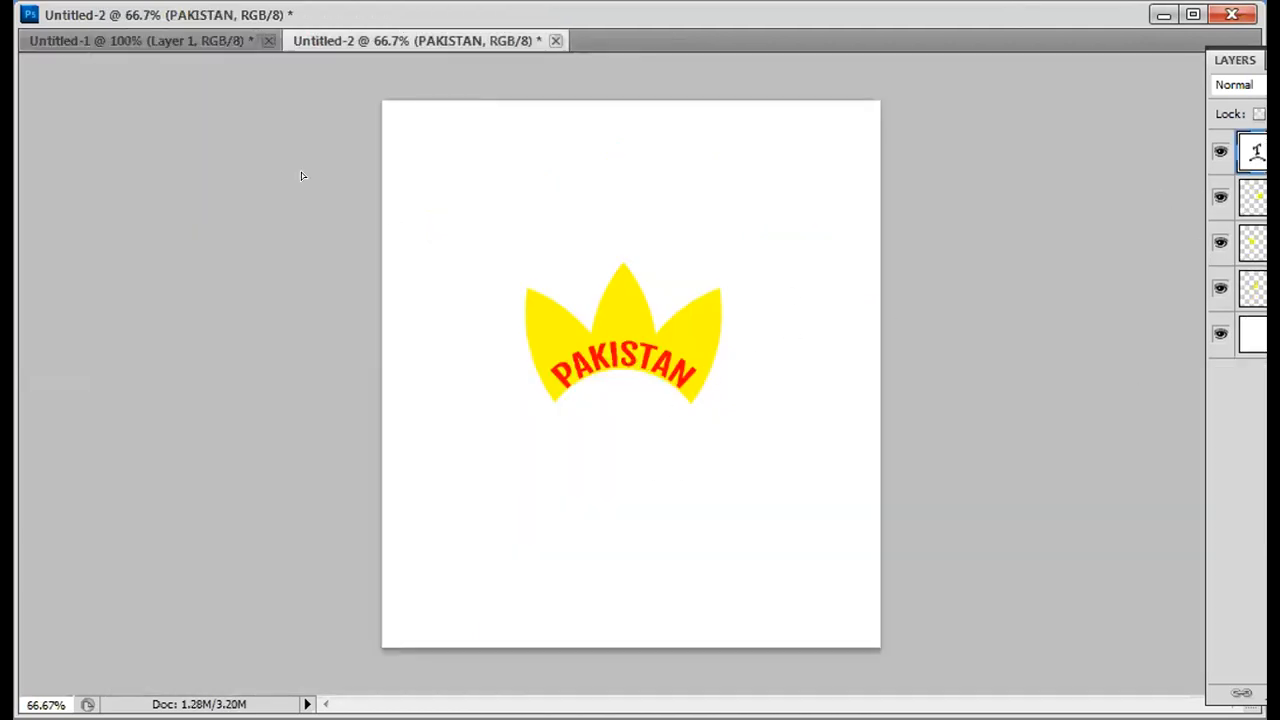
click(177, 41)
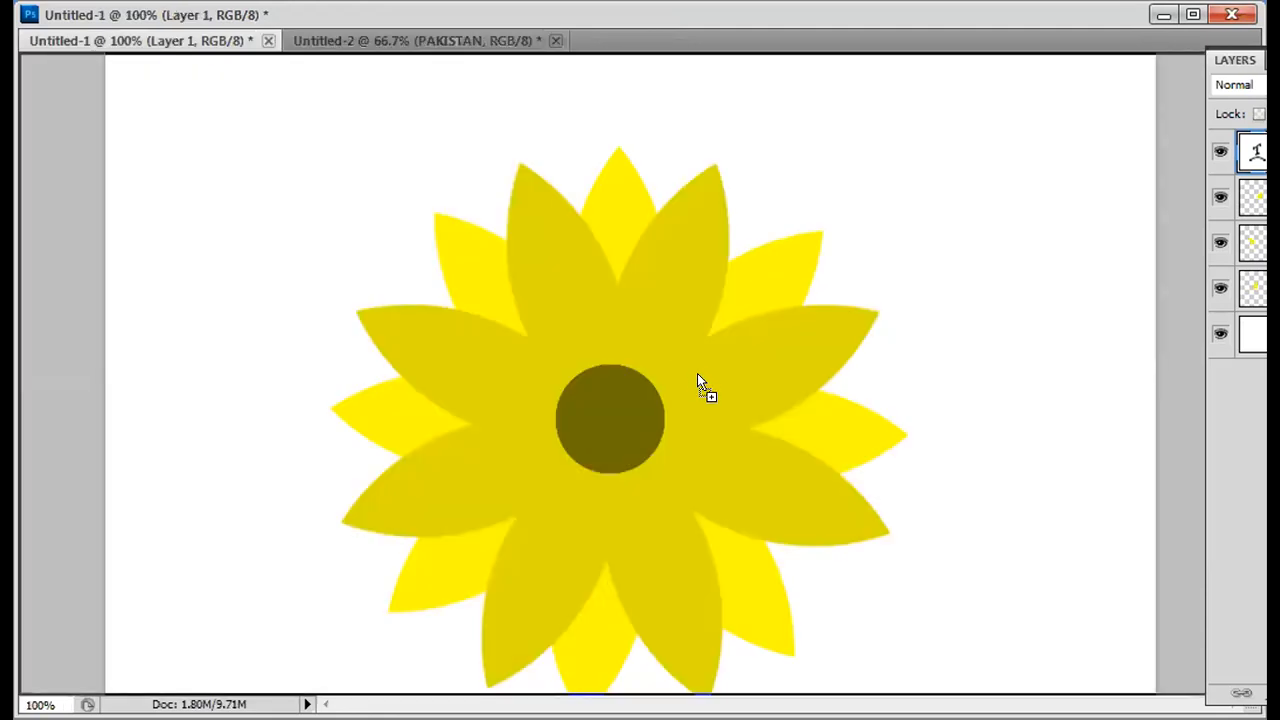
drag(698, 377, 698, 377)
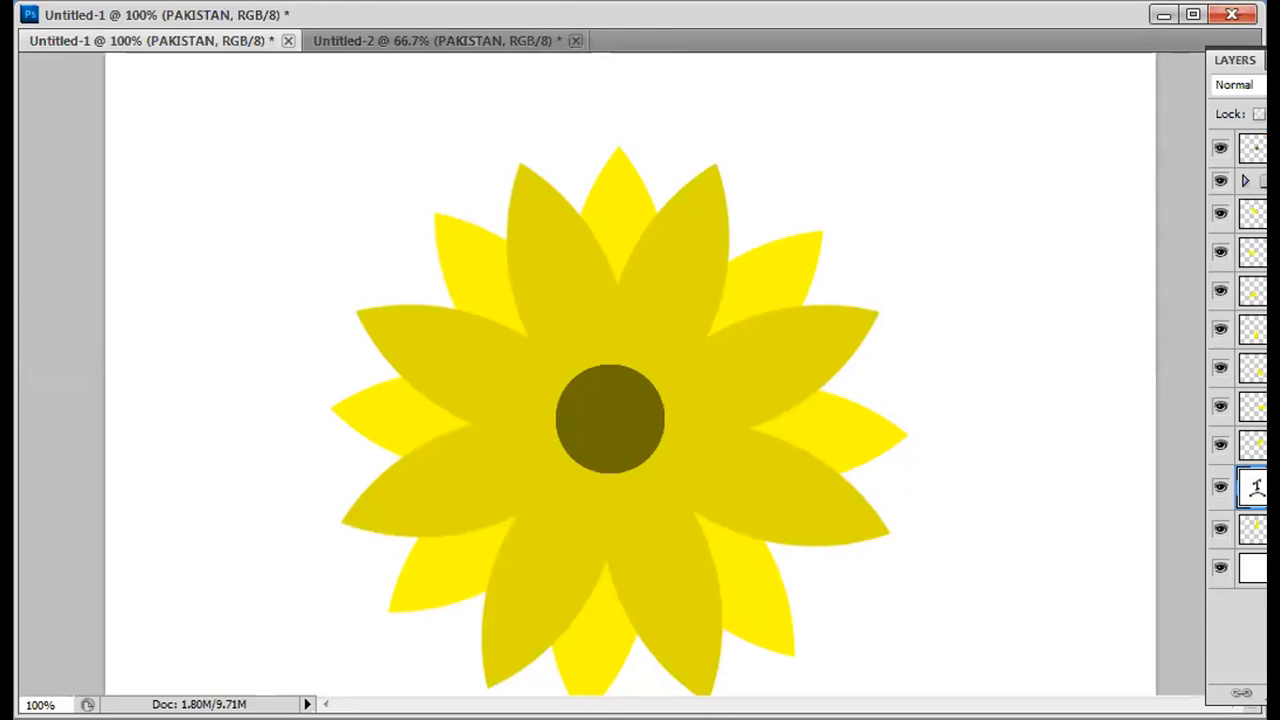
key(ctrl+shift+bracketright)
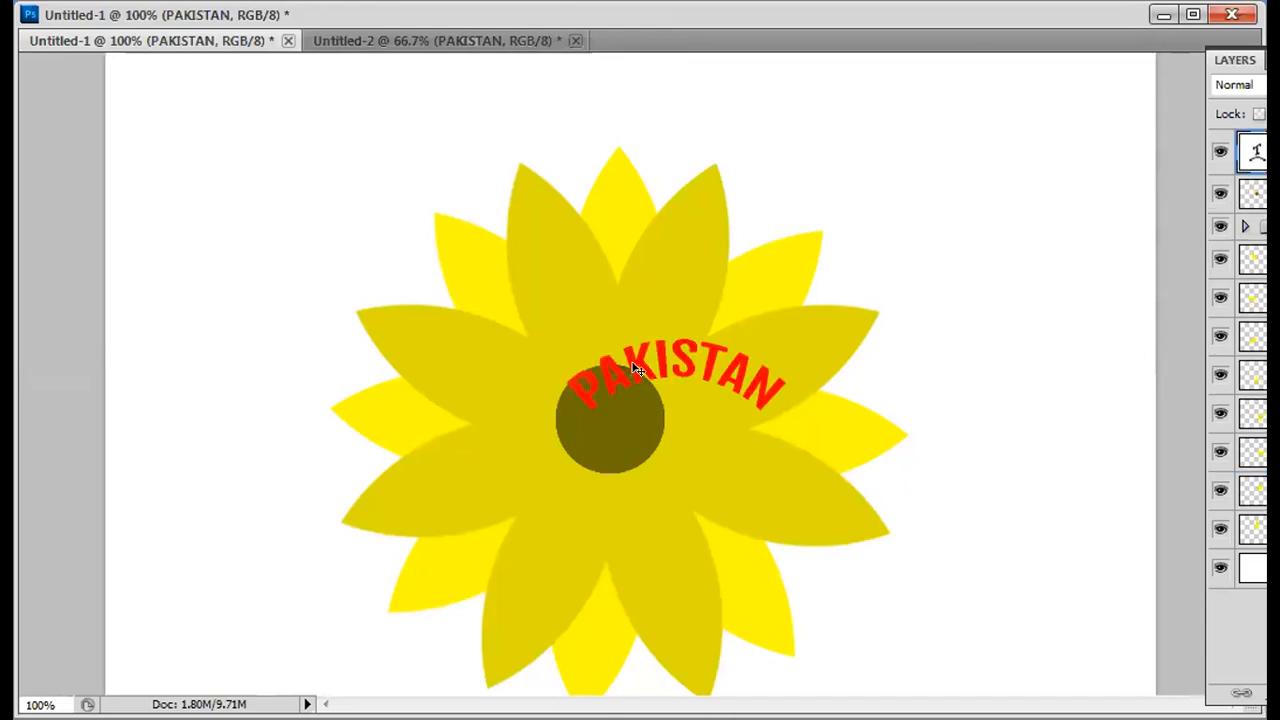
drag(636, 370, 573, 340)
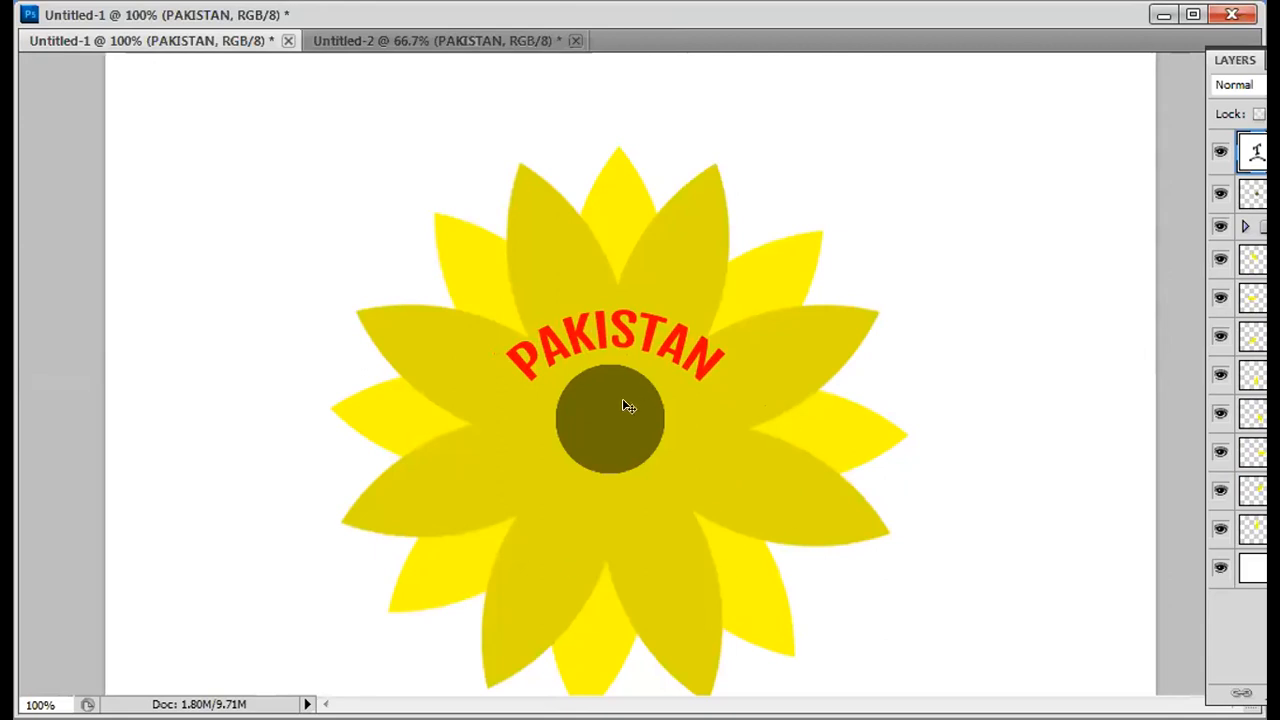
Copy the three leaf layers from Untitled-2 into Untitled-1, placing them beyond the flower's upper-right petals.
click(405, 34)
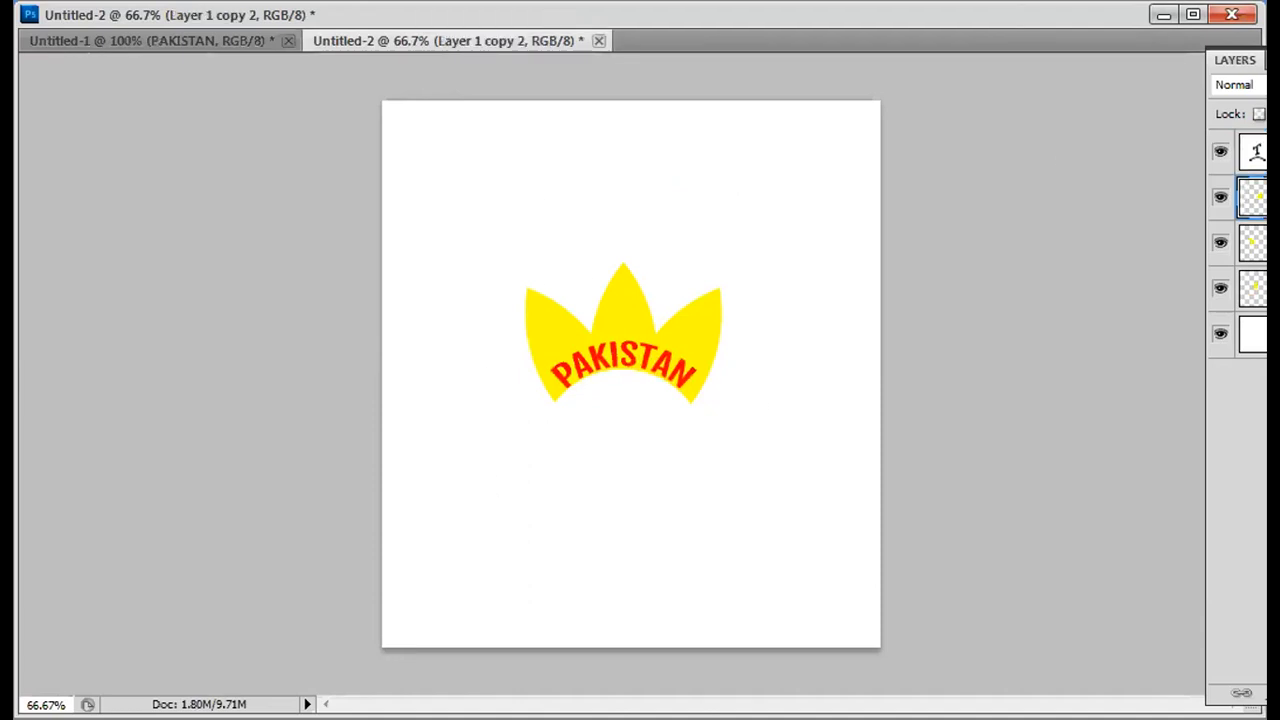
shift+click(1252, 288)
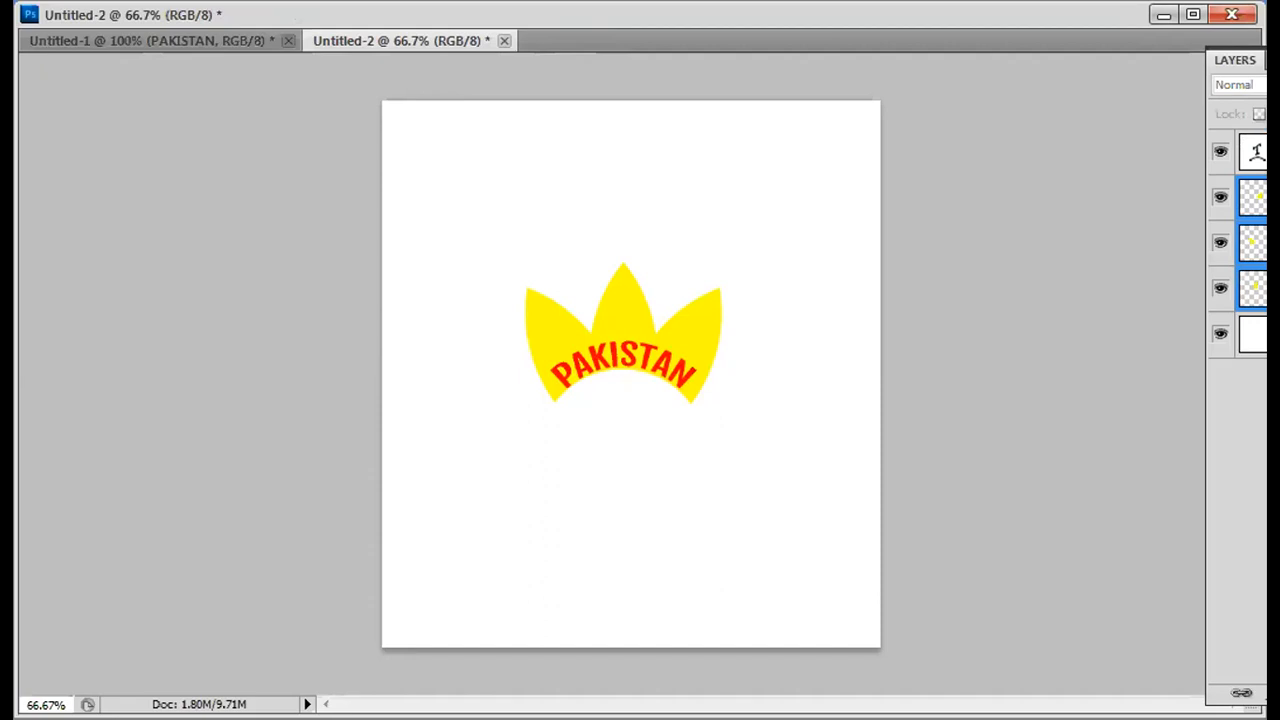
drag(549, 343, 896, 197)
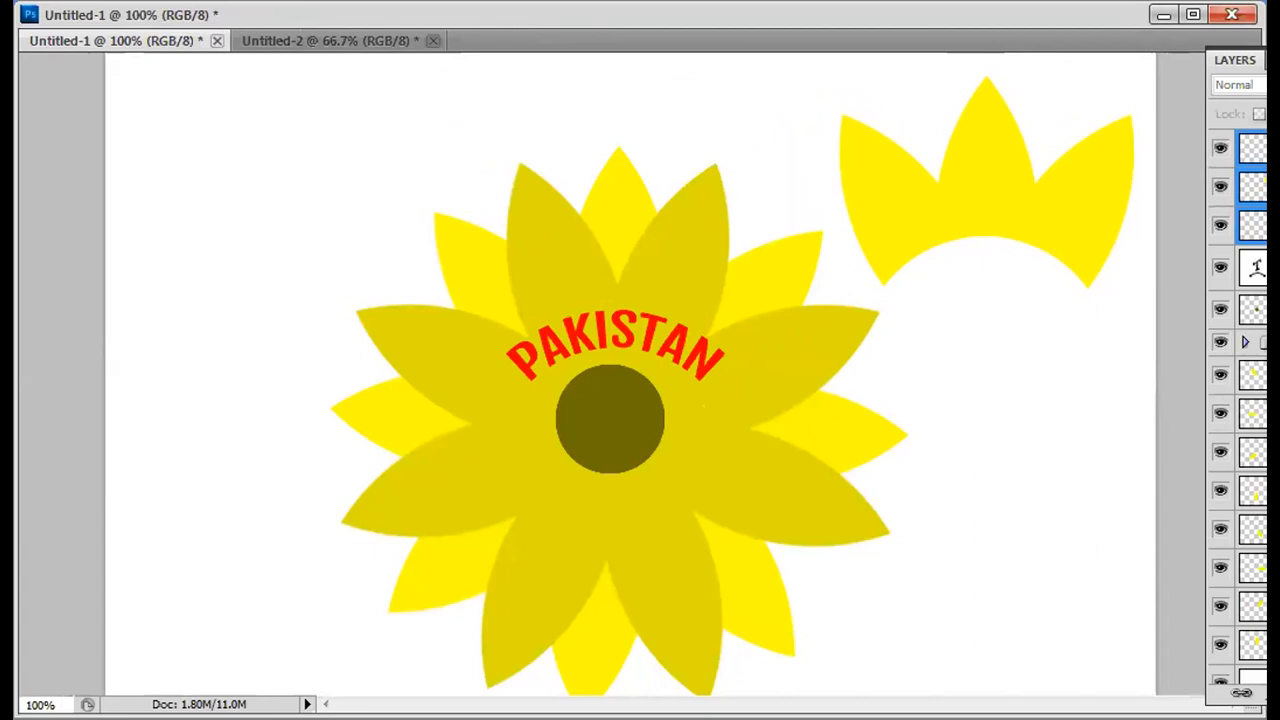
Save the flower document to the Desktop as "logo template" in Photoshop format with layers, and lengthen the layer list to show the Background layer.
key(alt+f)
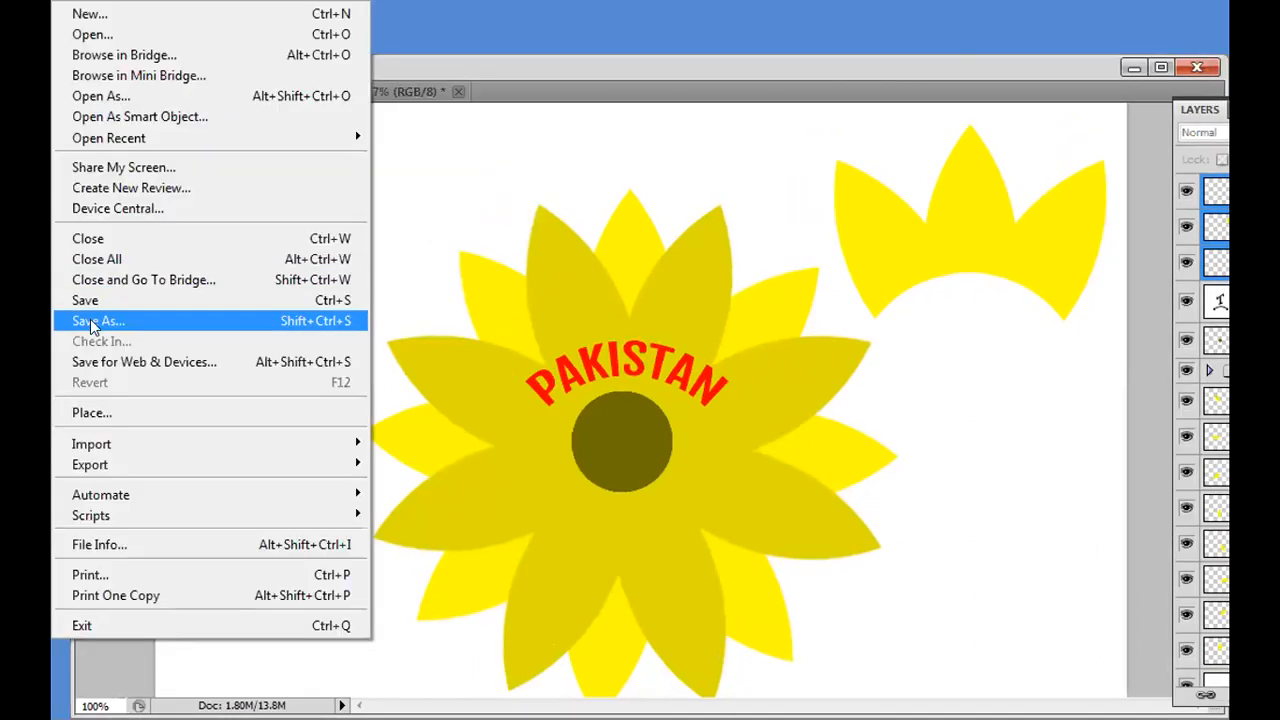
click(32, 266)
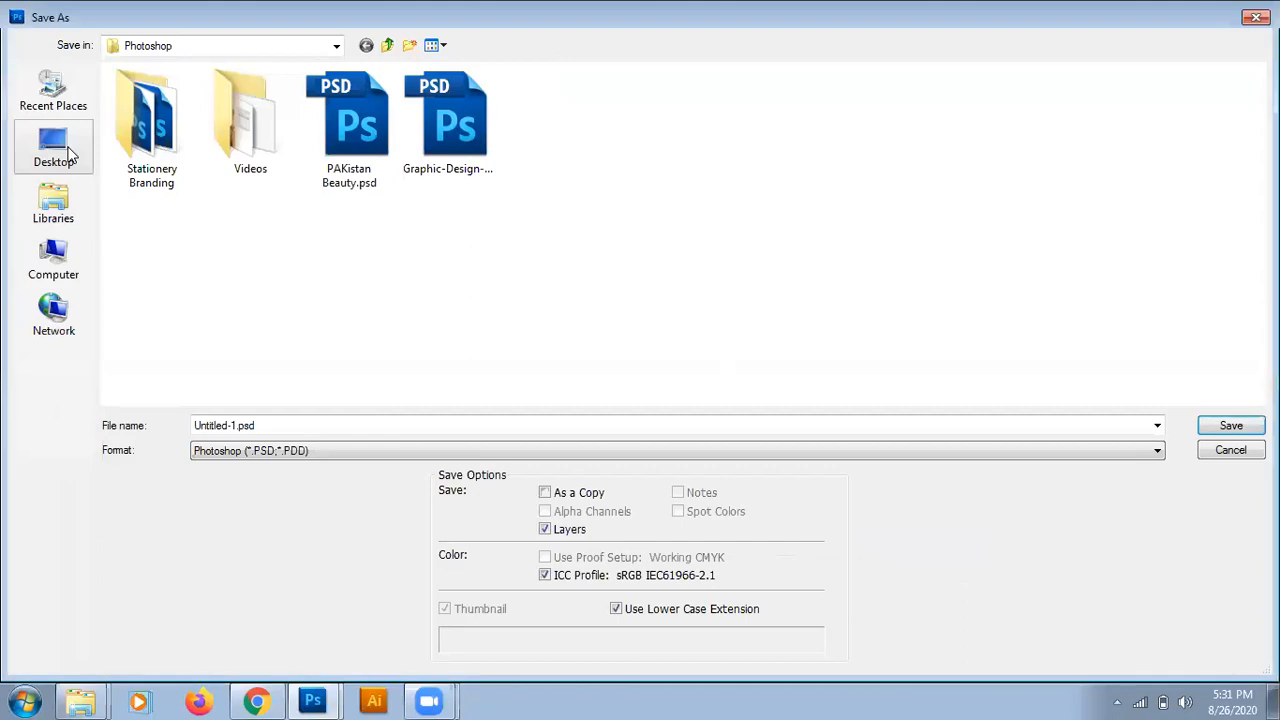
click(321, 427)
key(BackSpace)
text(lOG)
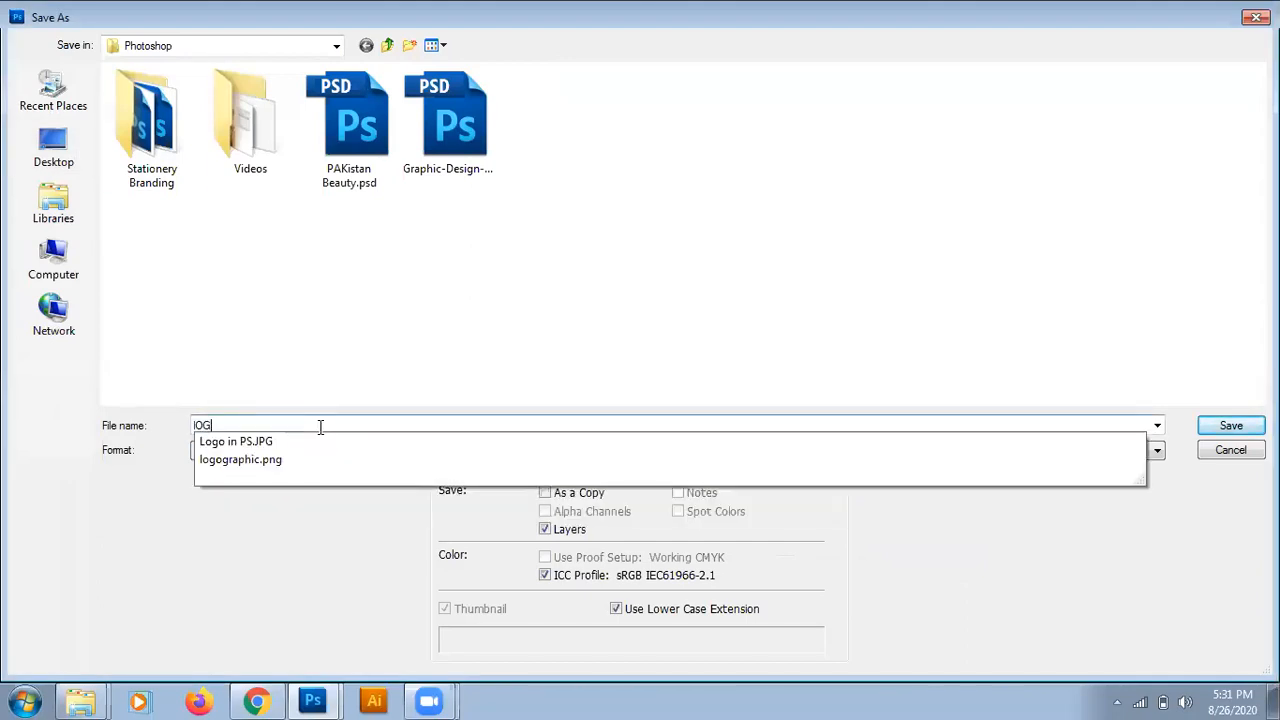
key(BackSpace)
key(BackSpace)
text(og)
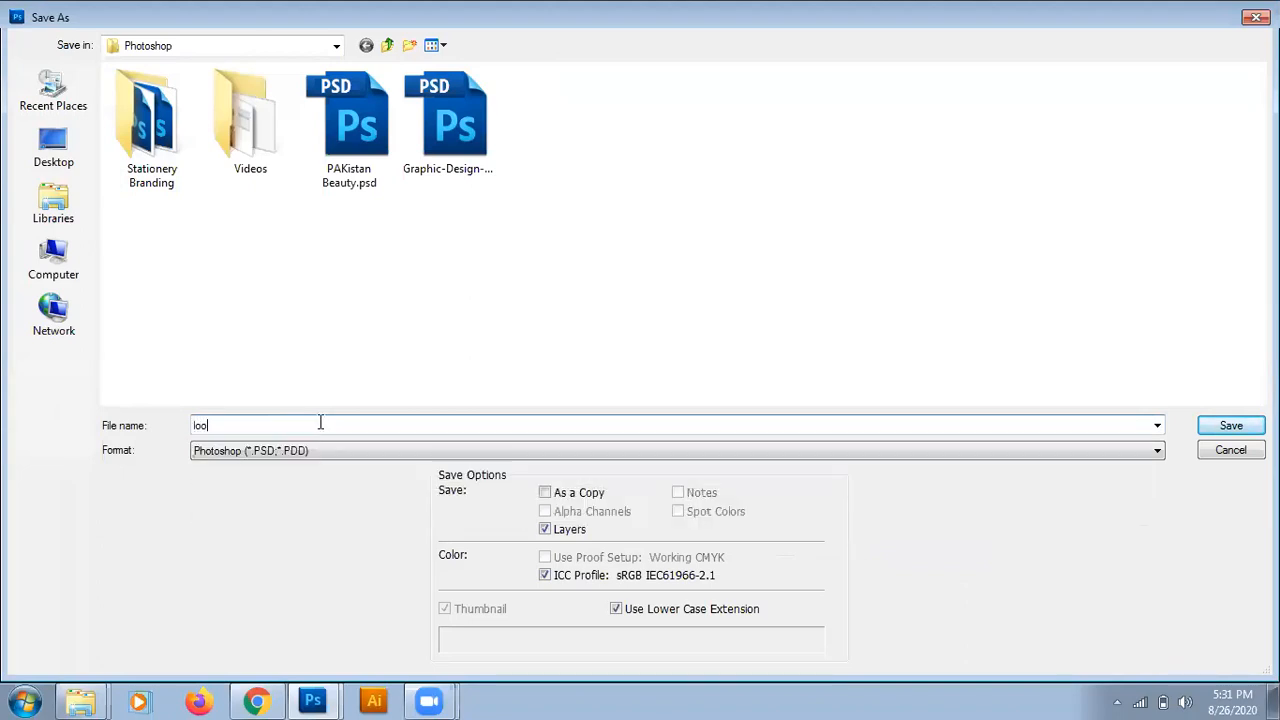
text(o template)
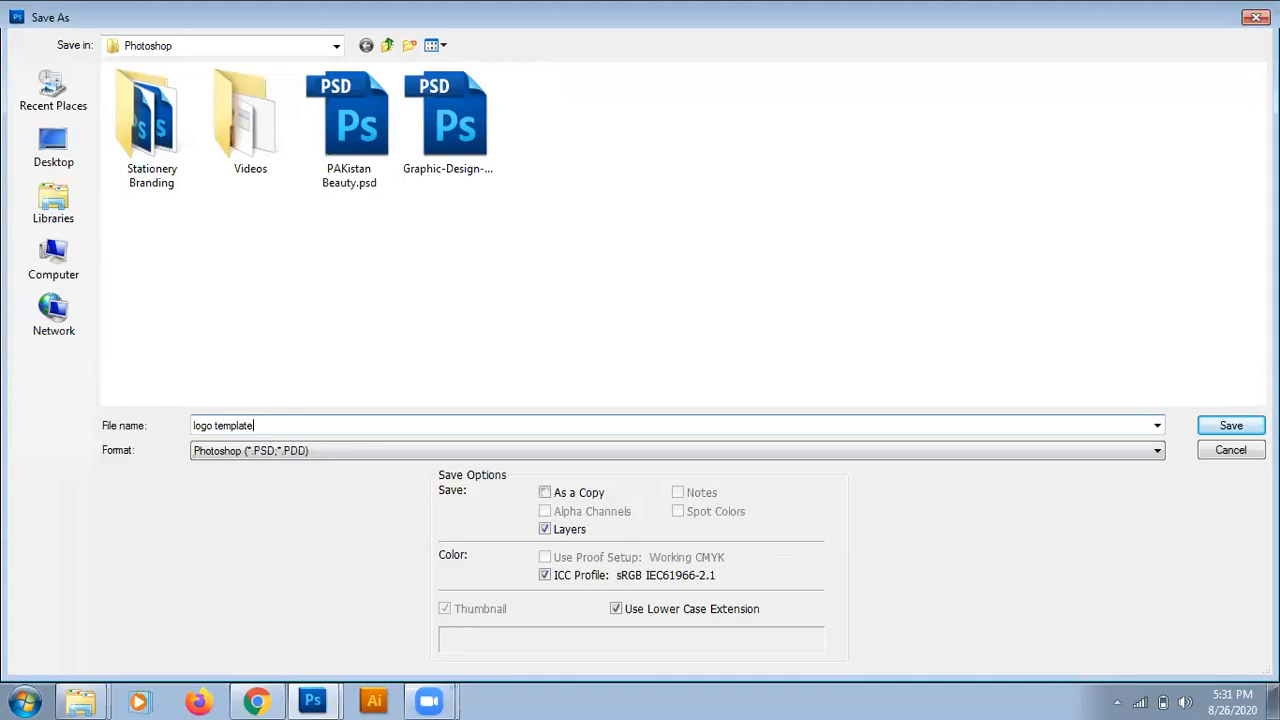
click(54, 150)
click(1226, 427)
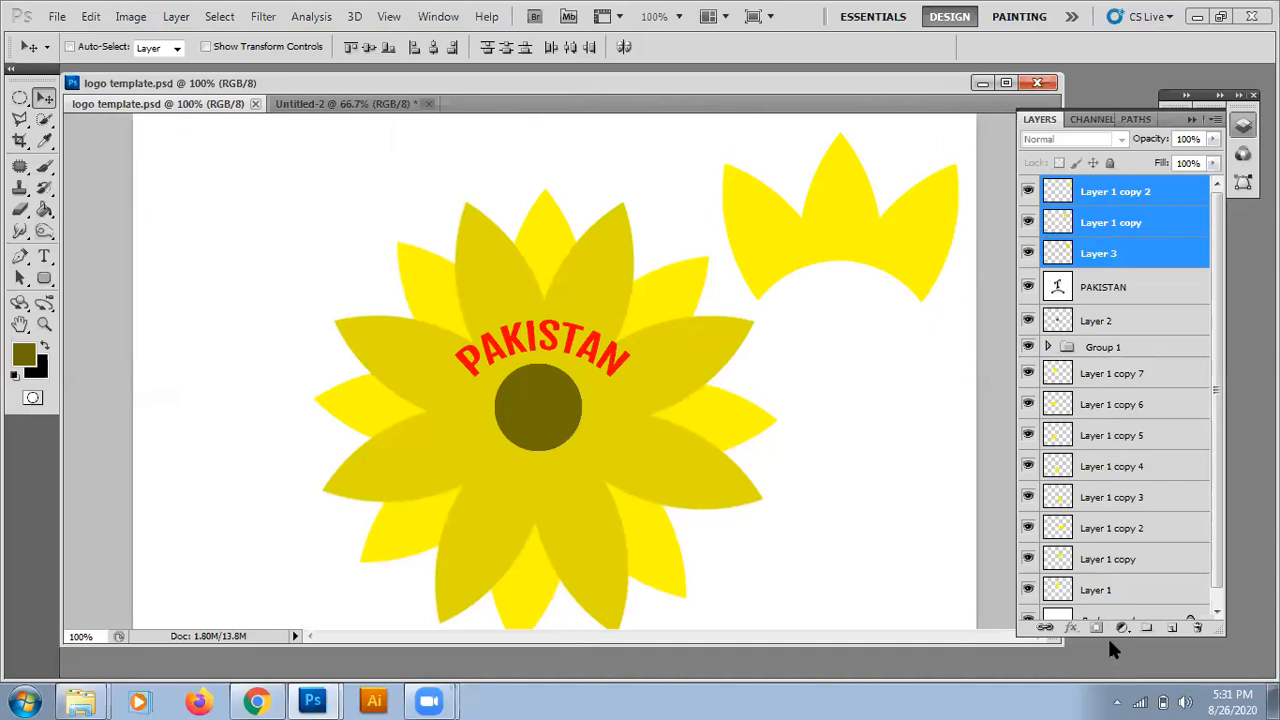
drag(1110, 640, 1110, 678)
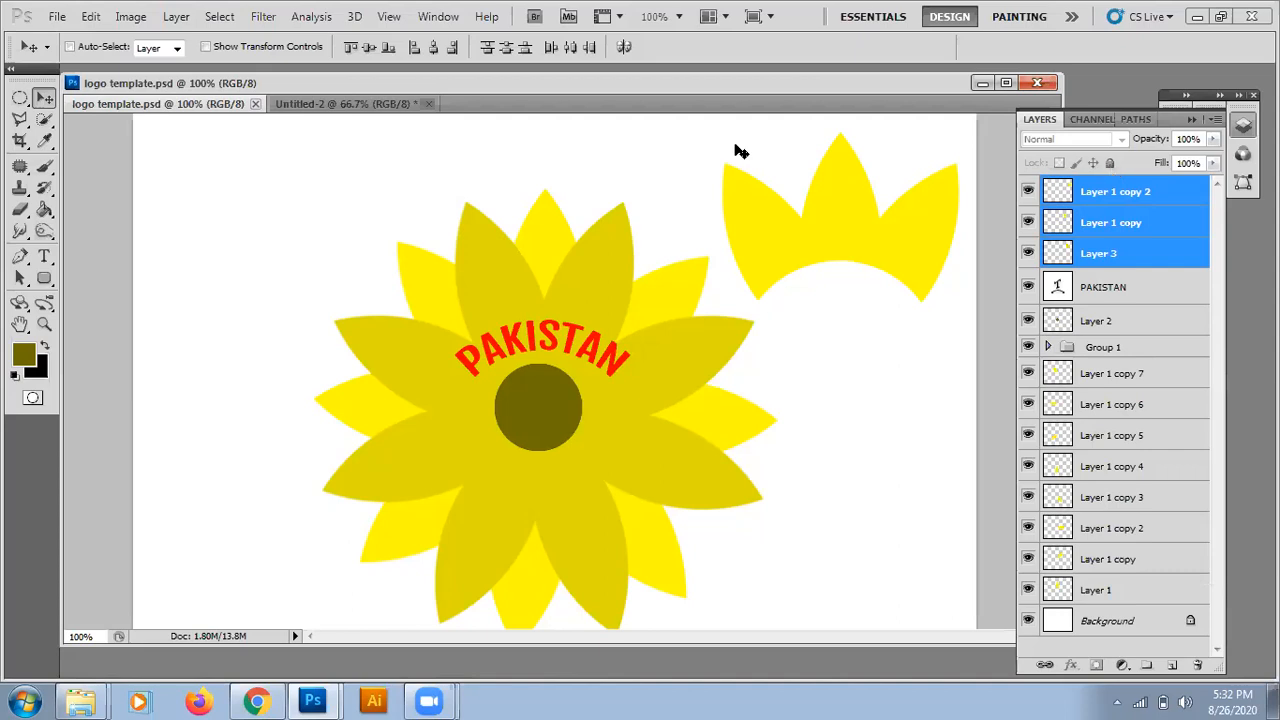
Examine the file formats available for saving logo template.psd under another format on the Desktop.
click(56, 17)
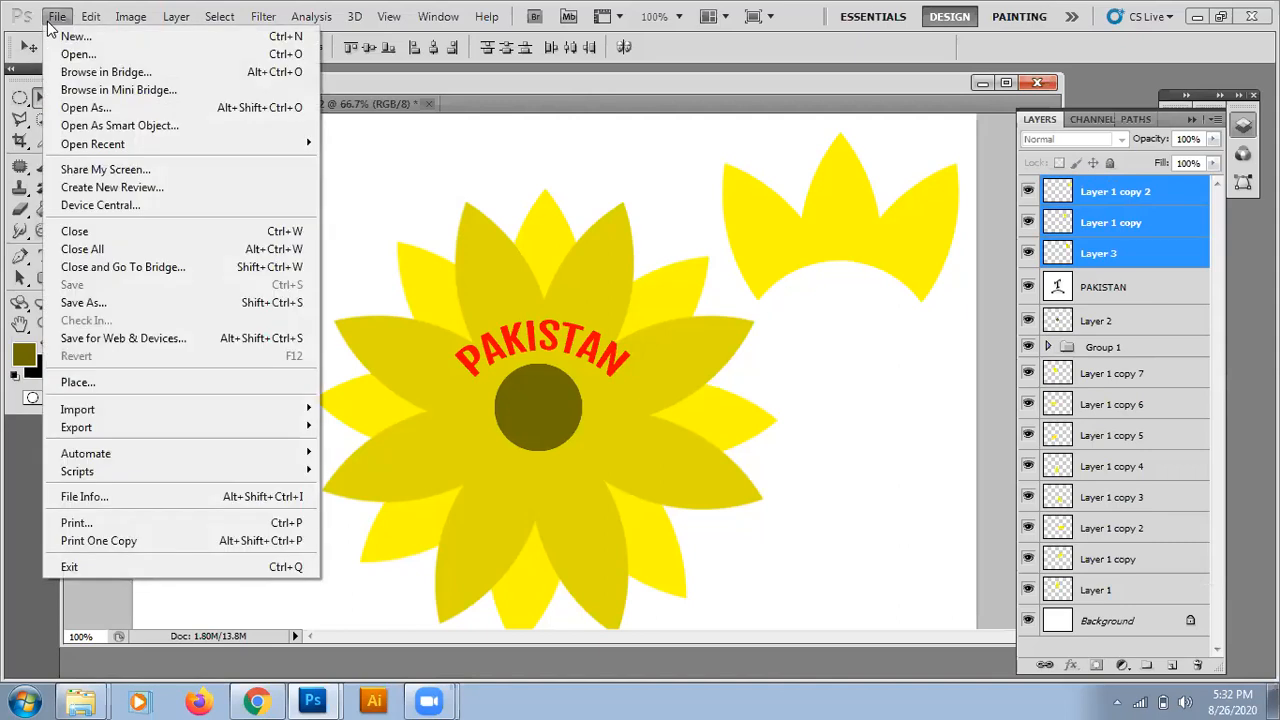
click(113, 310)
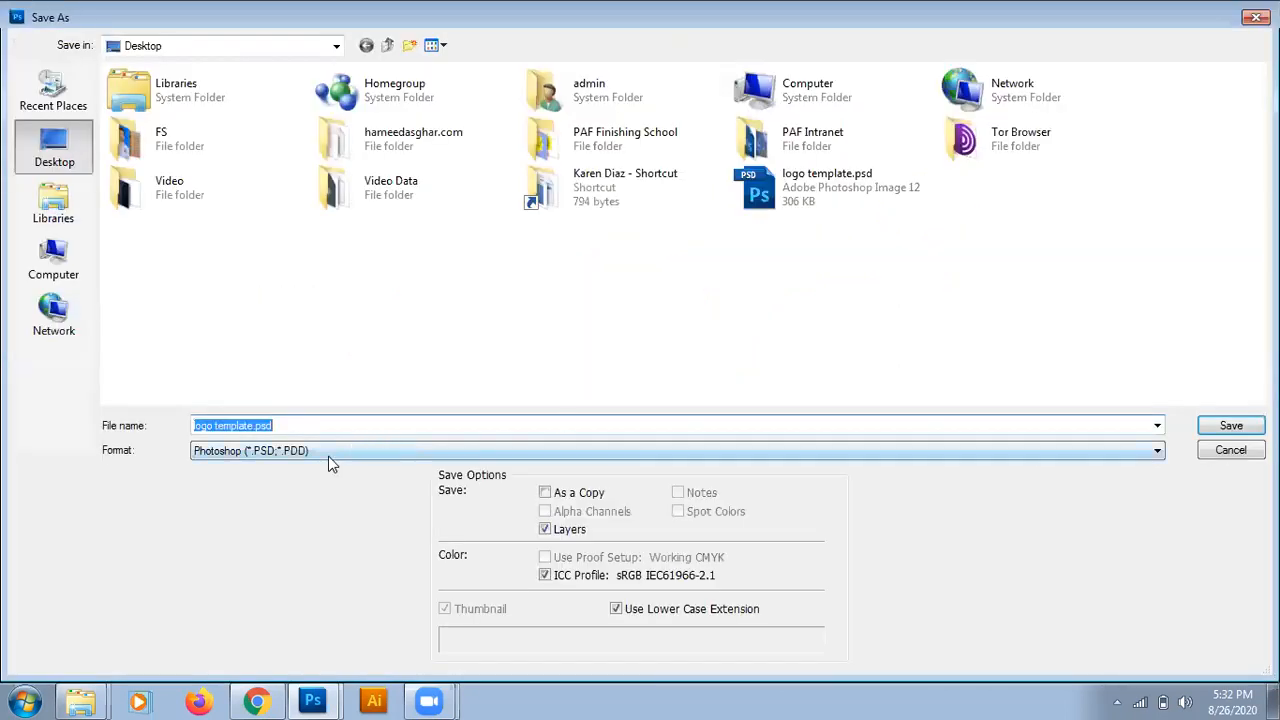
click(328, 456)
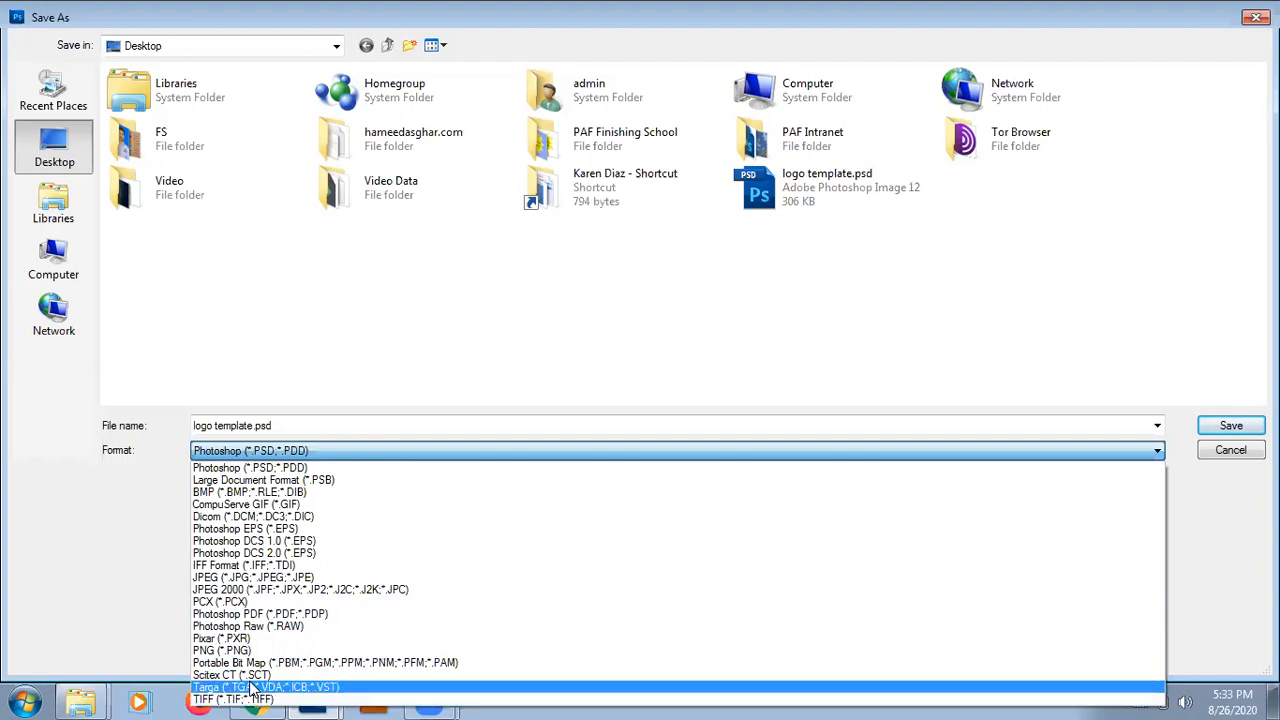
click(247, 455)
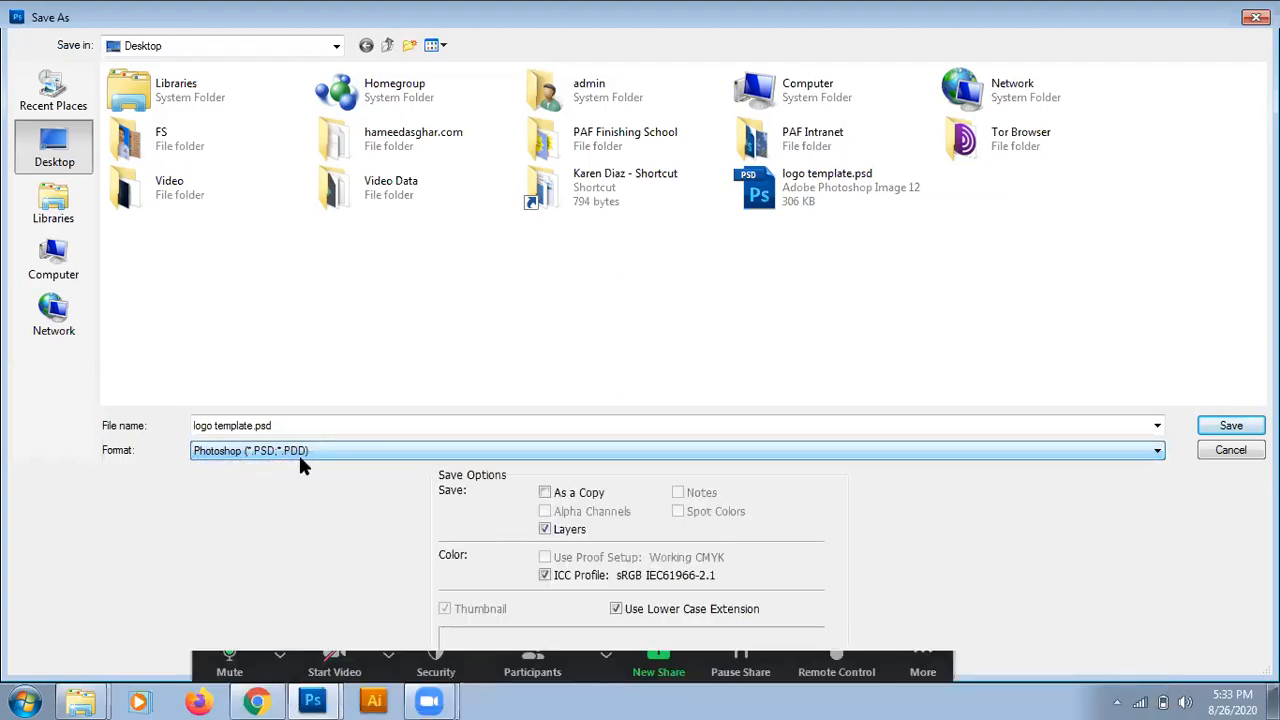